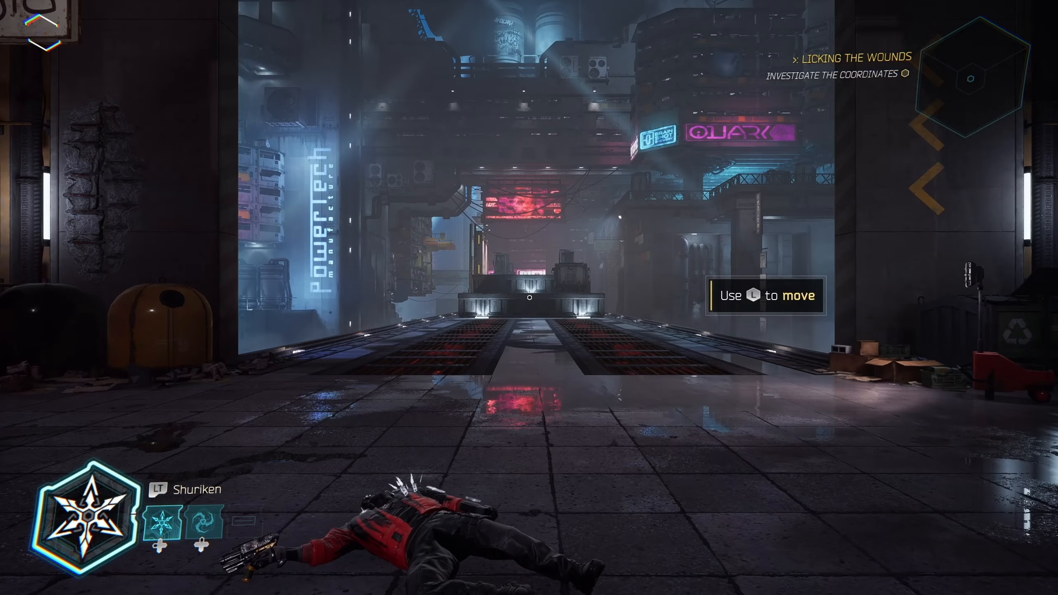
key("w")
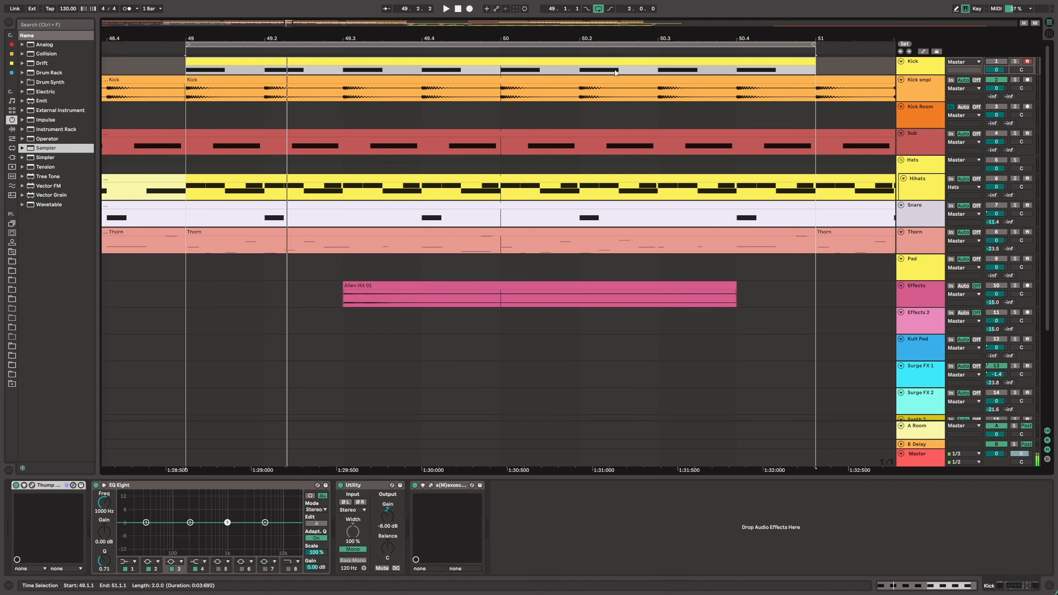
- Stop playback, open the Kick track's Thump One synth, audition its sound with a few notes, and close its window
key("space")
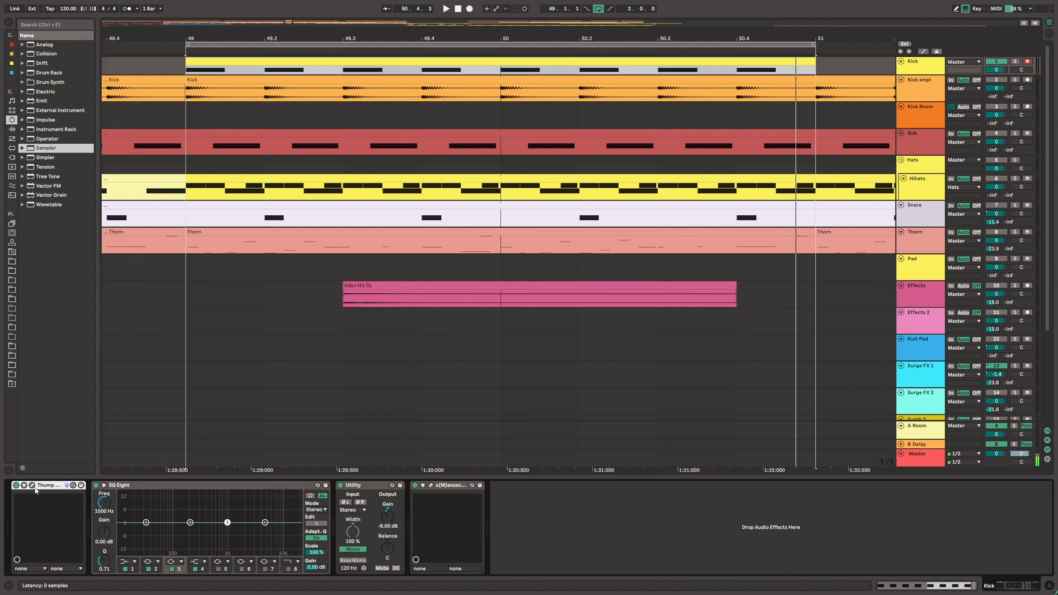
key("ctrl+alt+p")
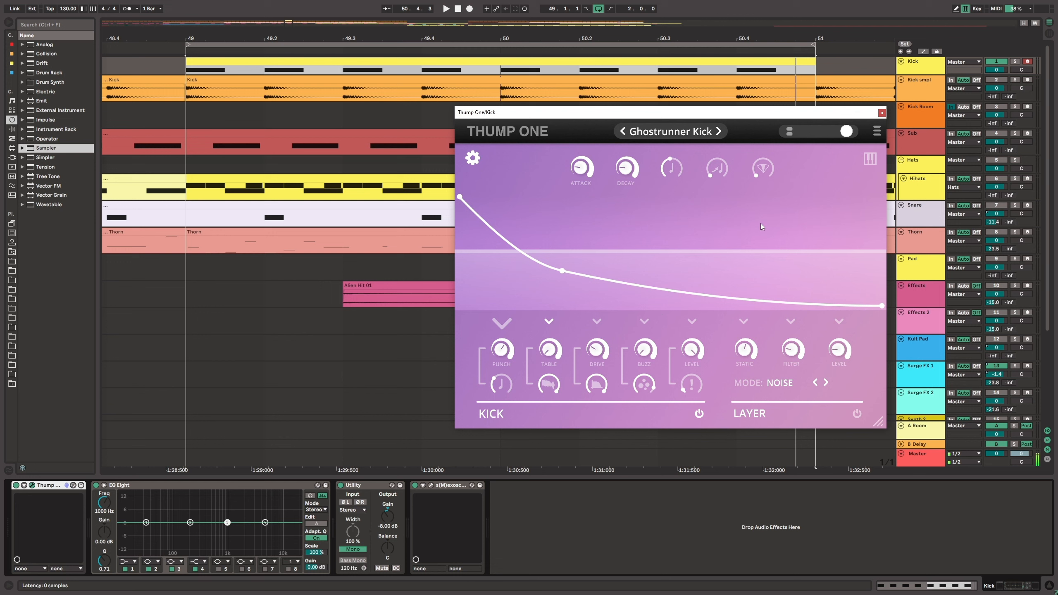
key("a")
key("a")
key("a")
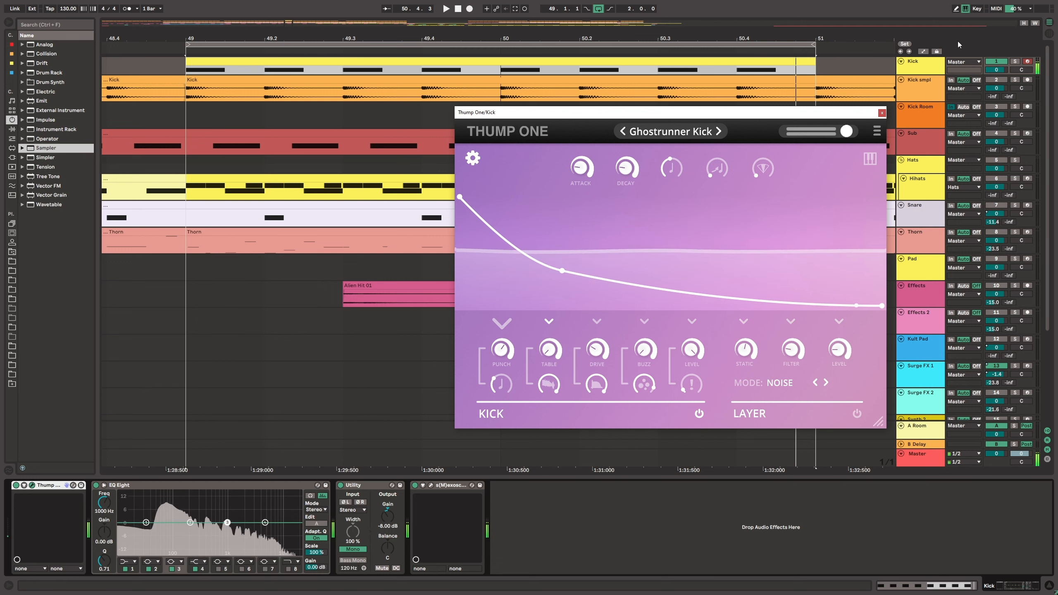
left_click(882, 113)
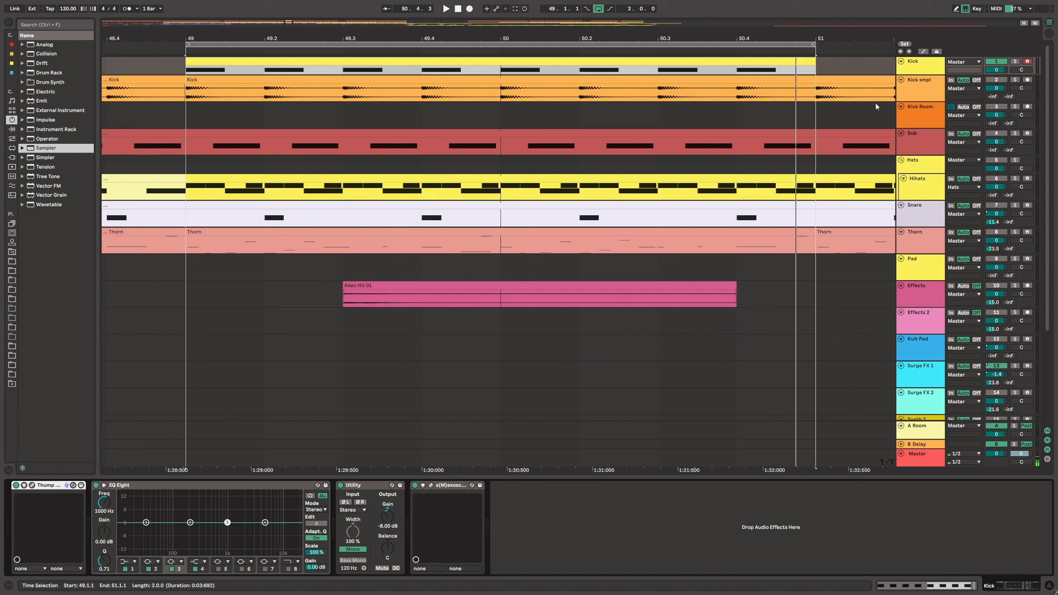
- Activate the Kick smpl track, deactivate the Kick track, and listen to the sampled kick in the loop
left_click(914, 94)
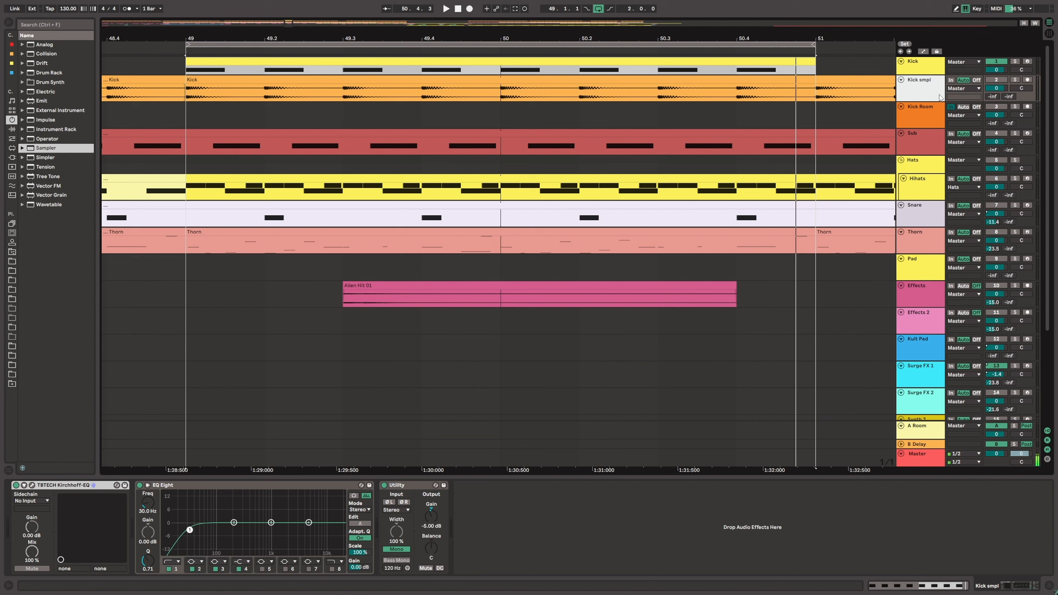
left_click(998, 80)
left_click(996, 63)
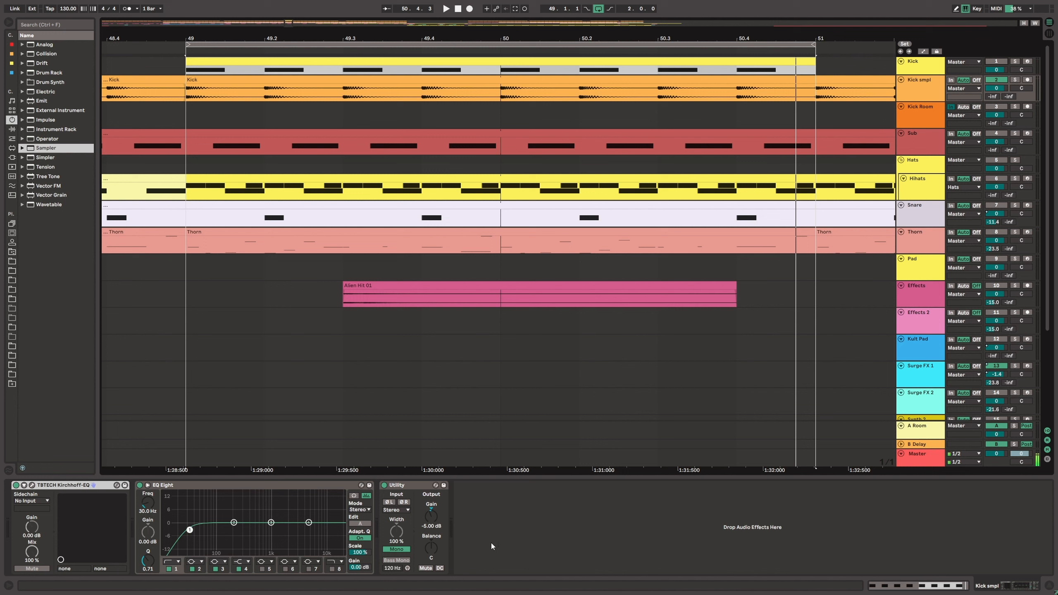
key("space")
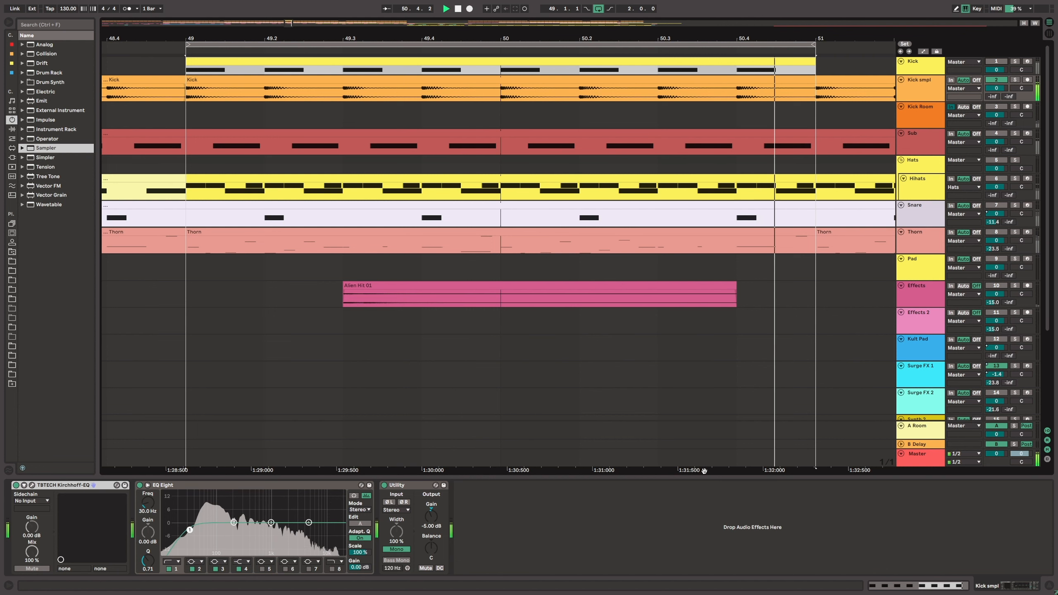
key("space")
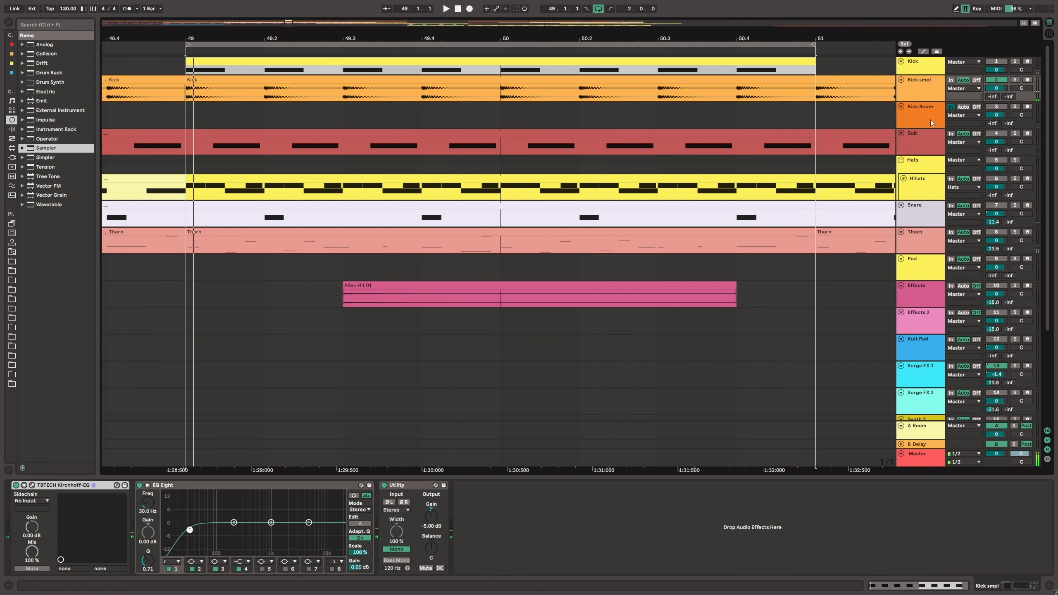
- Activate the Kick Room track and listen to it together with the sampled kick
left_click(997, 107)
key("space")
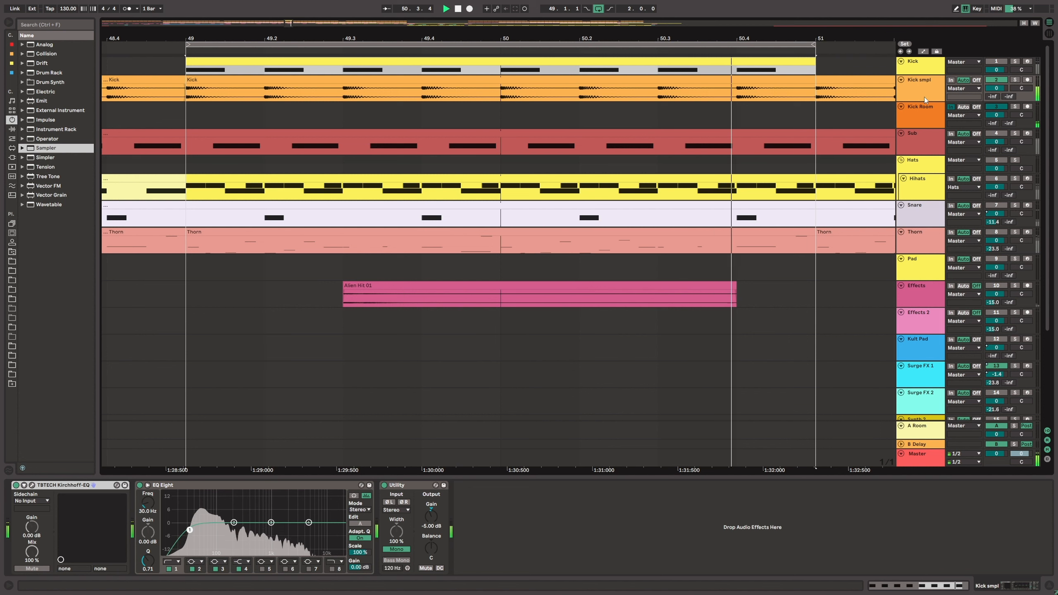
key("space")
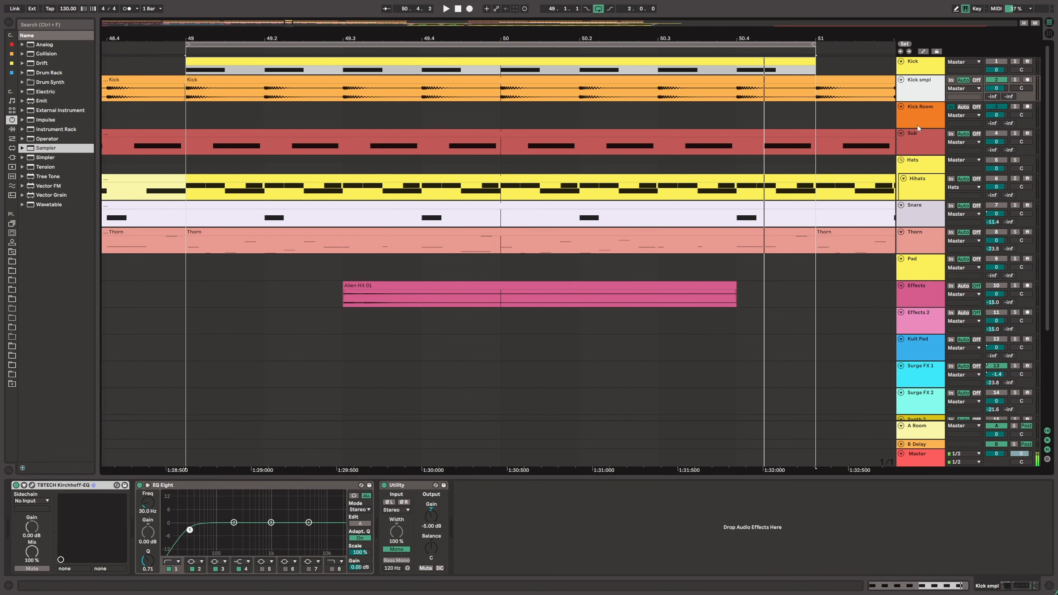
- Examine the bx_rooMS reverb settings on the Kick Room track, close the plug-in, and replay the kick loop
left_click(925, 114)
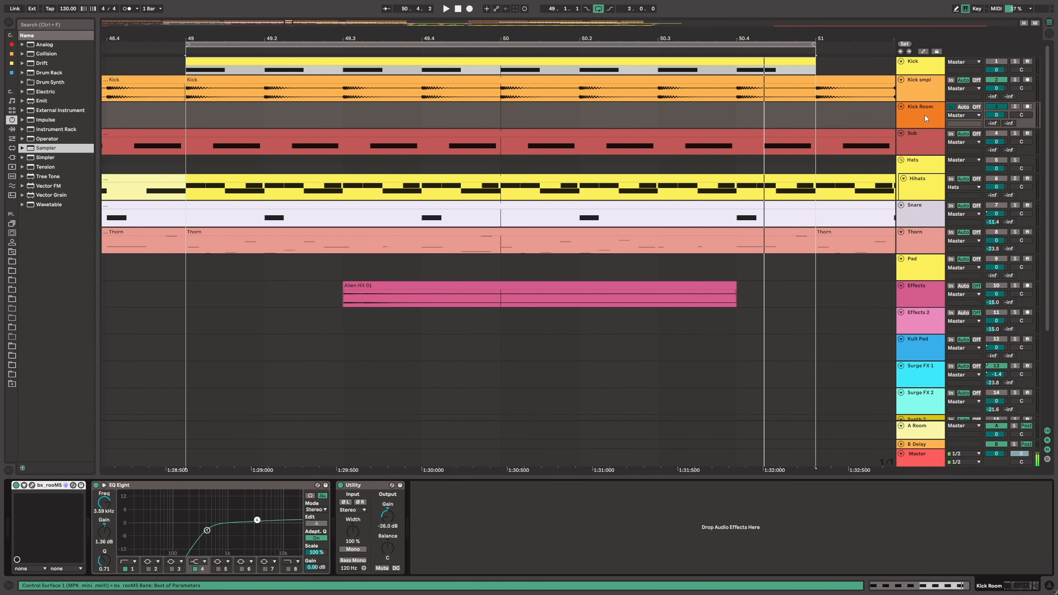
left_click(32, 486)
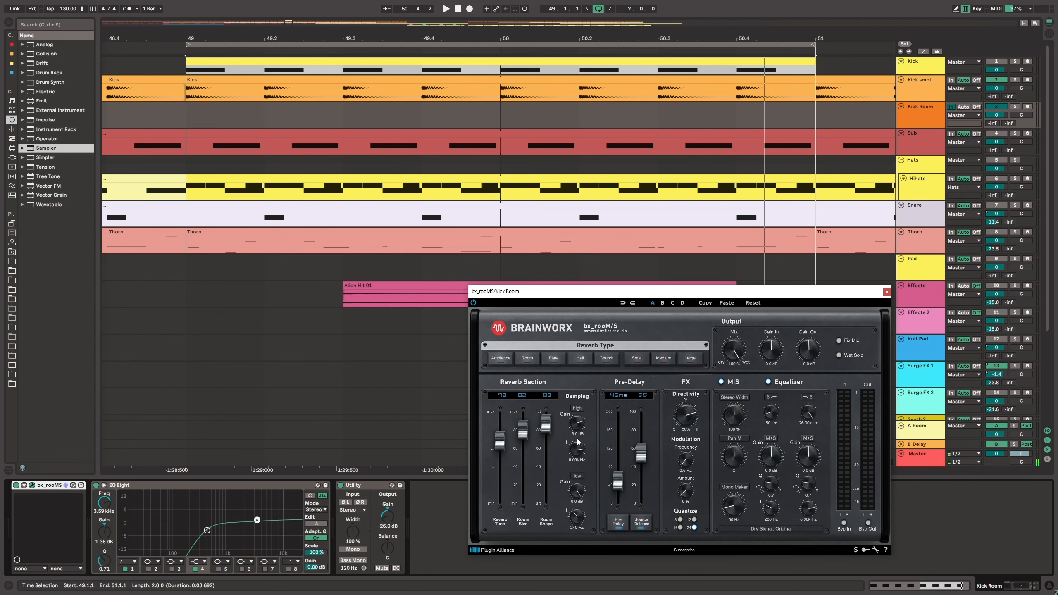
left_click_drag(567, 294, 562, 269)
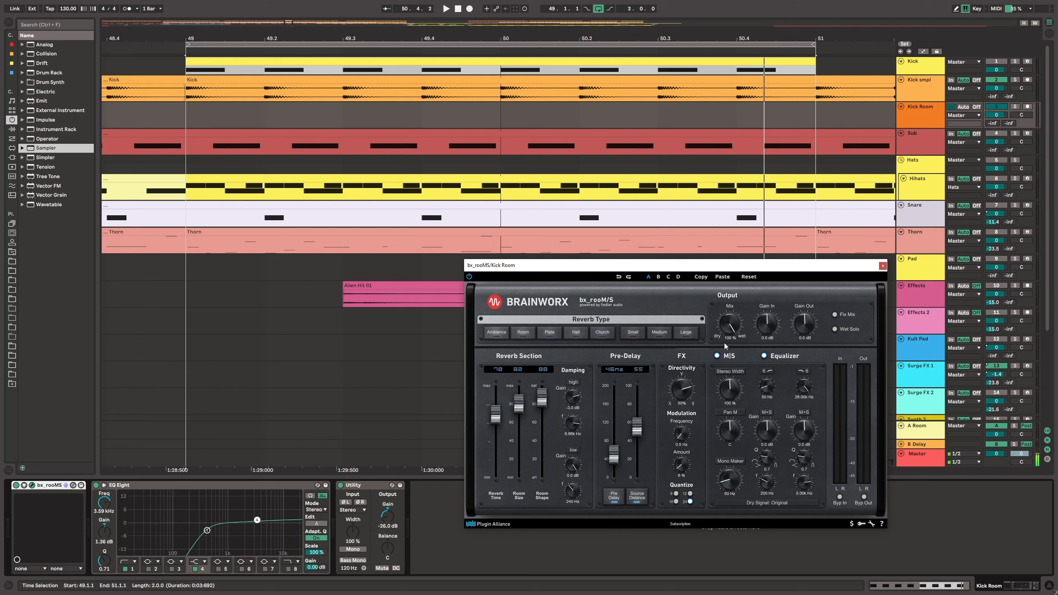
left_click(883, 265)
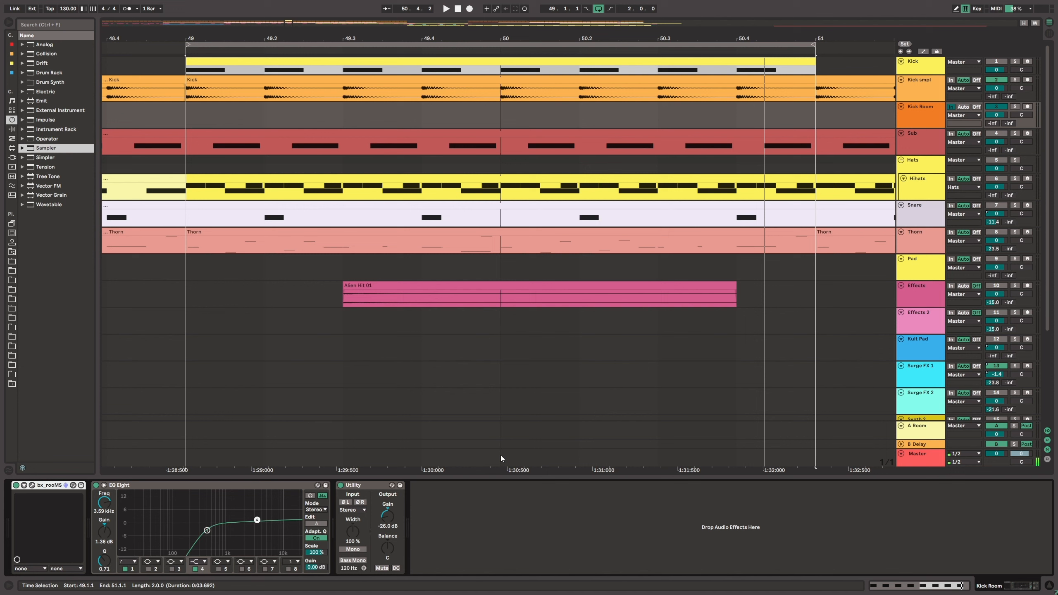
key("space")
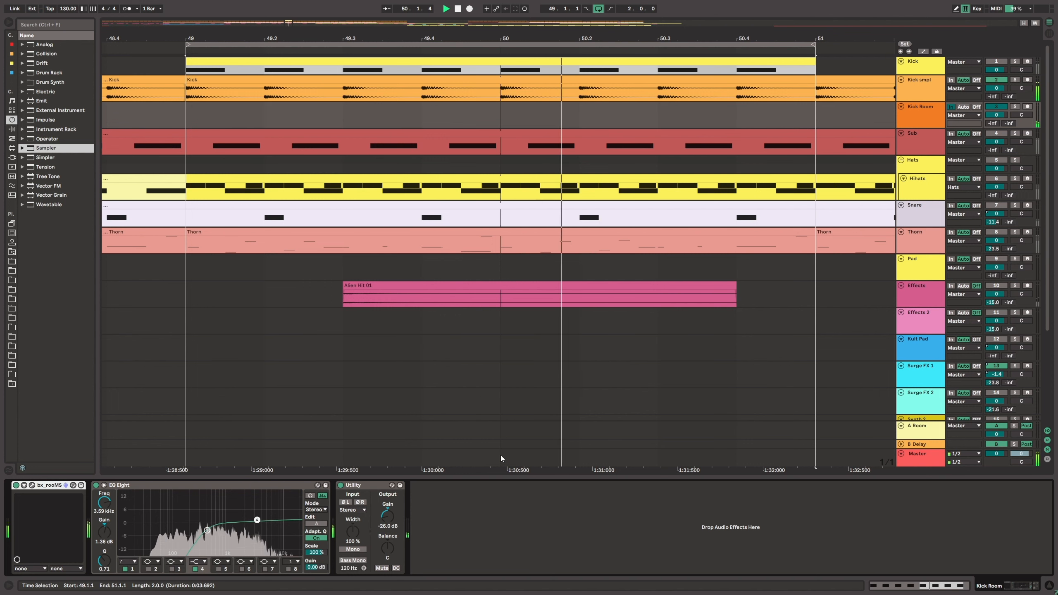
key("space")
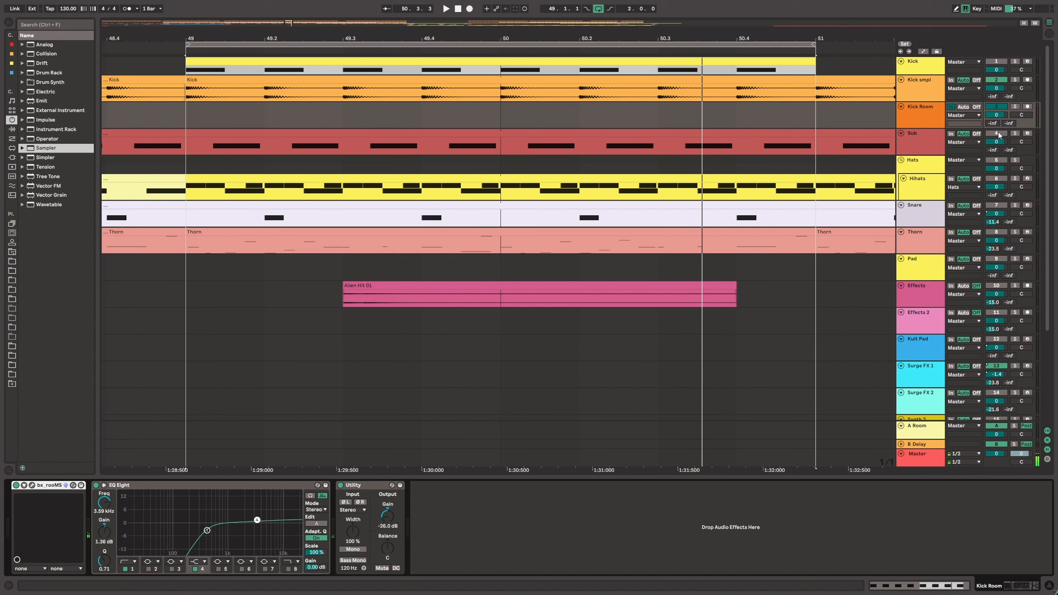
- Activate the Sub track, listen to it with the kick layers, and open its MIDI clip to show the off-beat notes
left_click(921, 145)
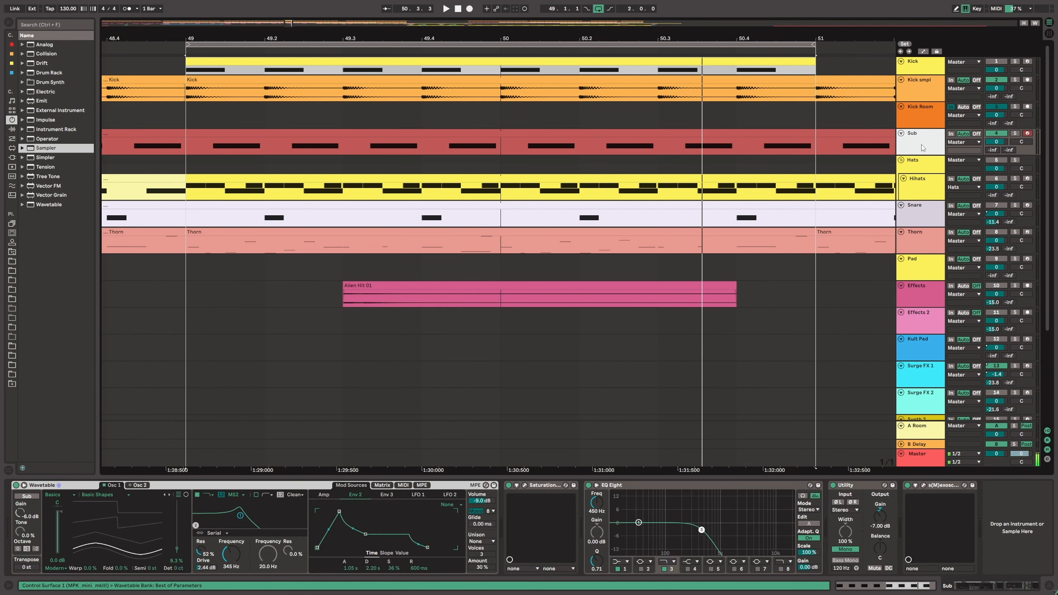
key("space")
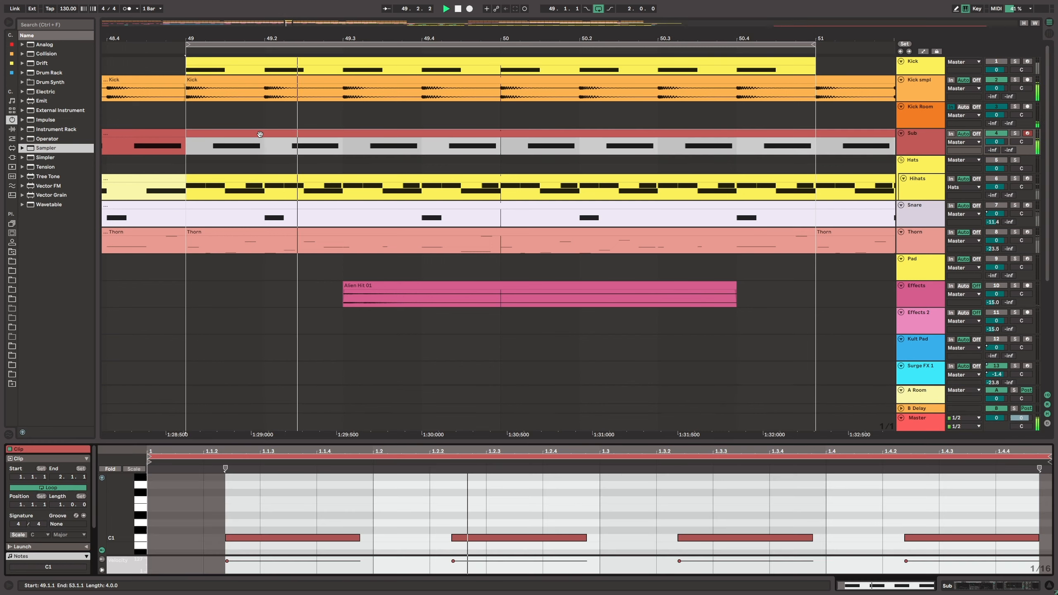
double_click(259, 134)
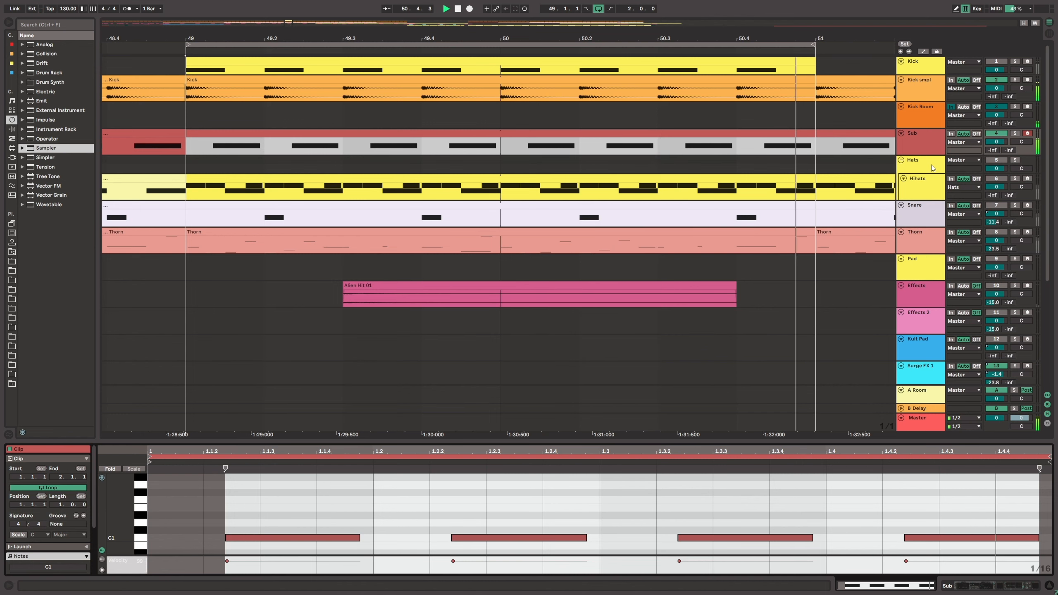
key("space")
- Examine the Saturation Knob plug-in in the Sub track's device chain and close its window
left_click(924, 143)
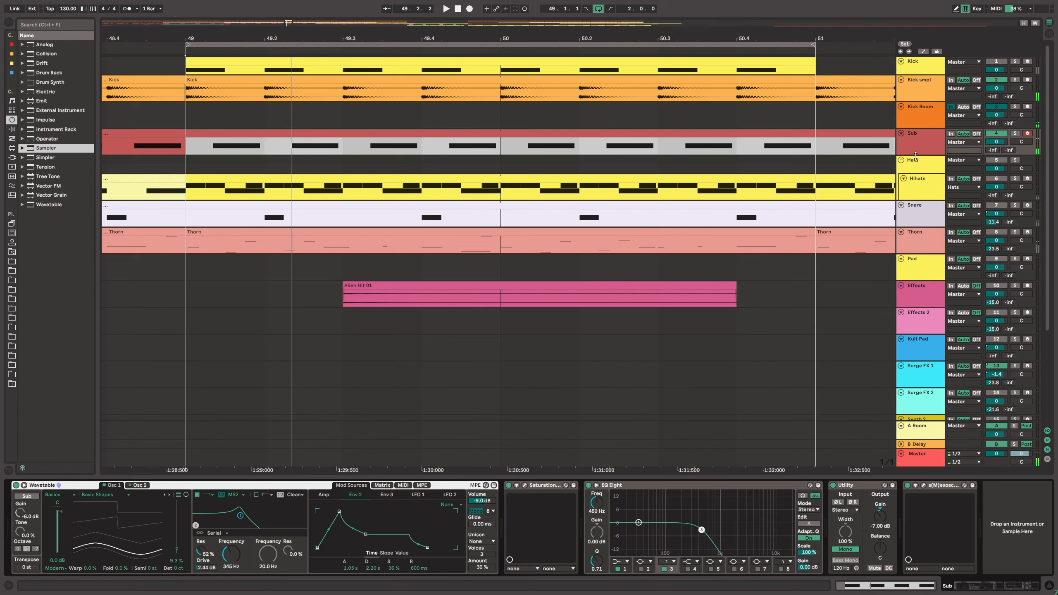
left_click(525, 486)
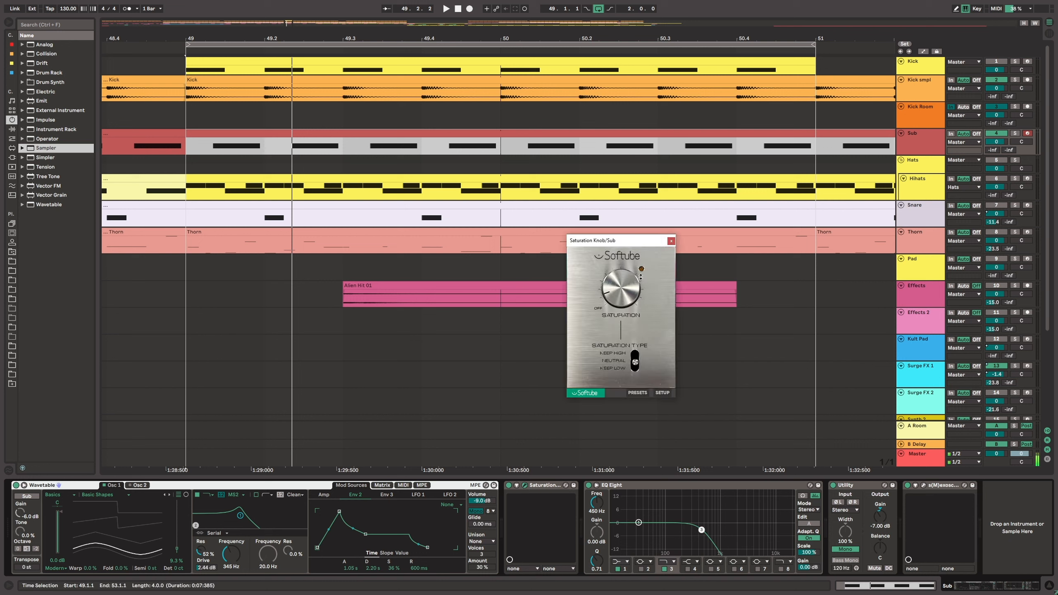
left_click_drag(622, 244, 785, 306)
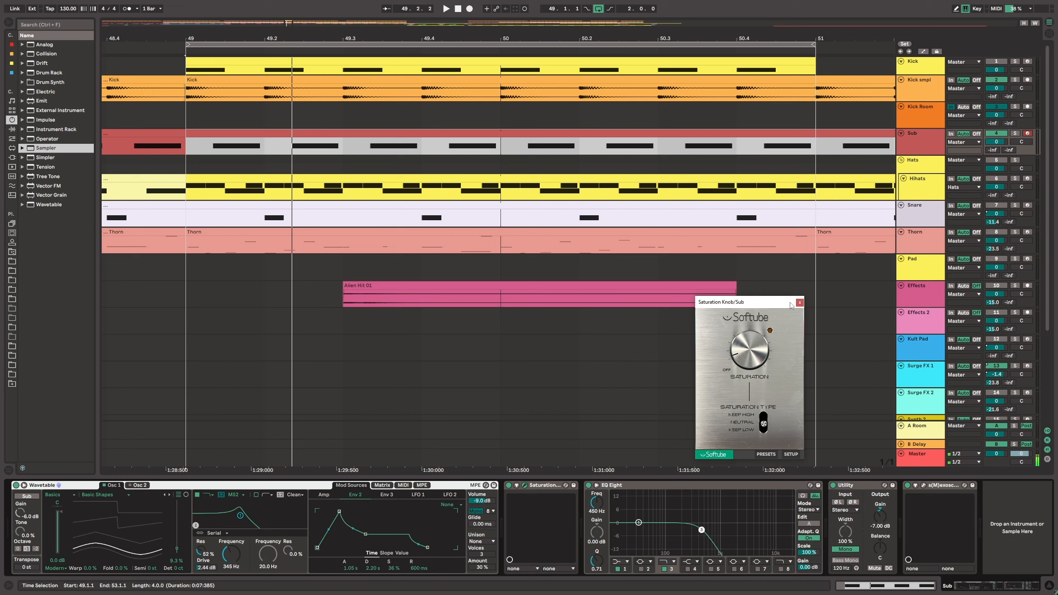
left_click_drag(778, 304, 782, 294)
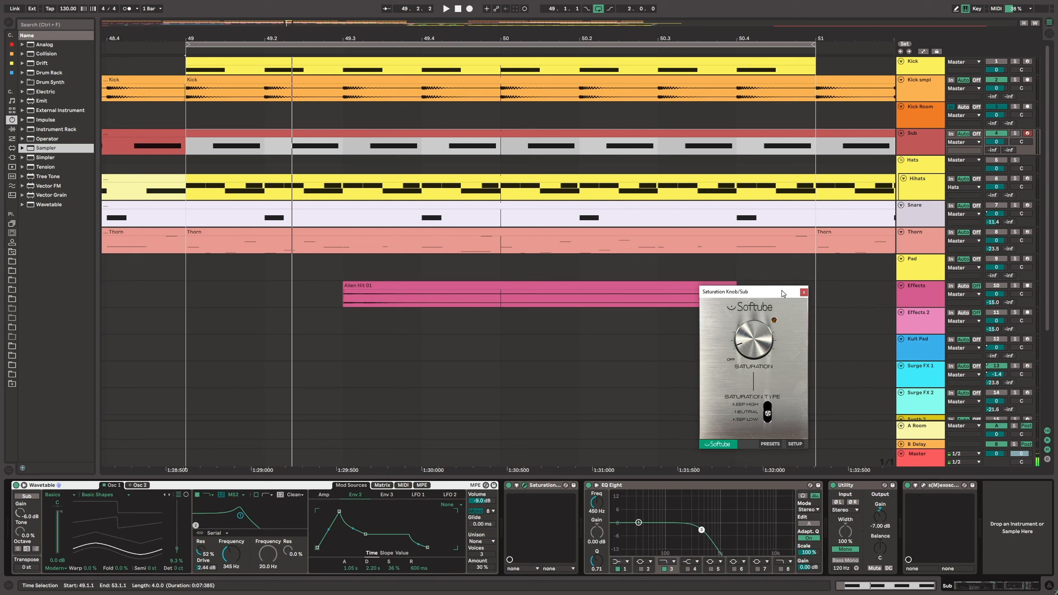
left_click(803, 293)
- Listen to the closed and open hi-hat pattern in the loop and display the Hihats track's device chain
key("space")
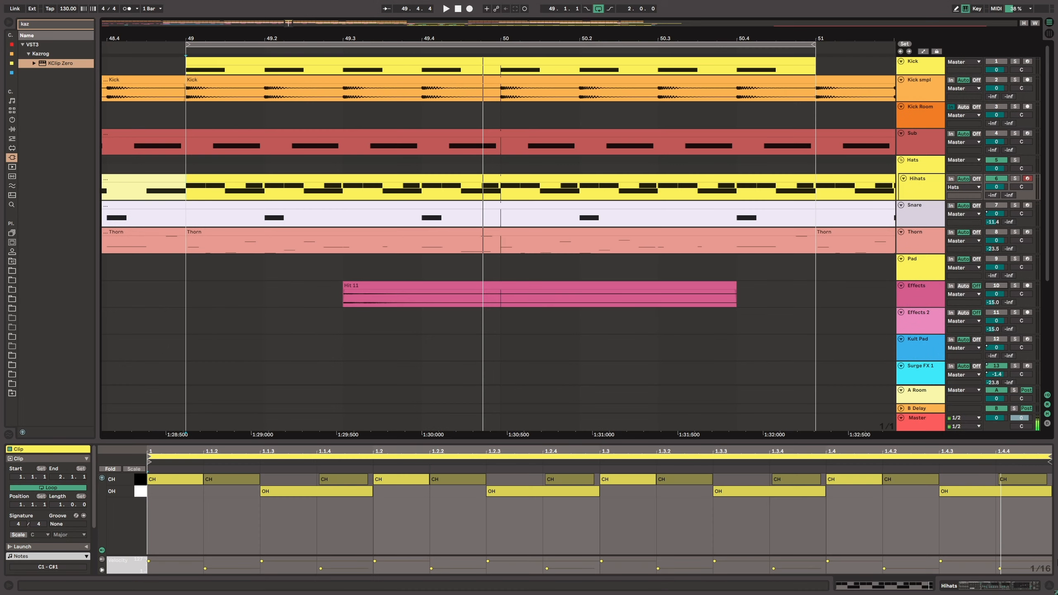
key("space")
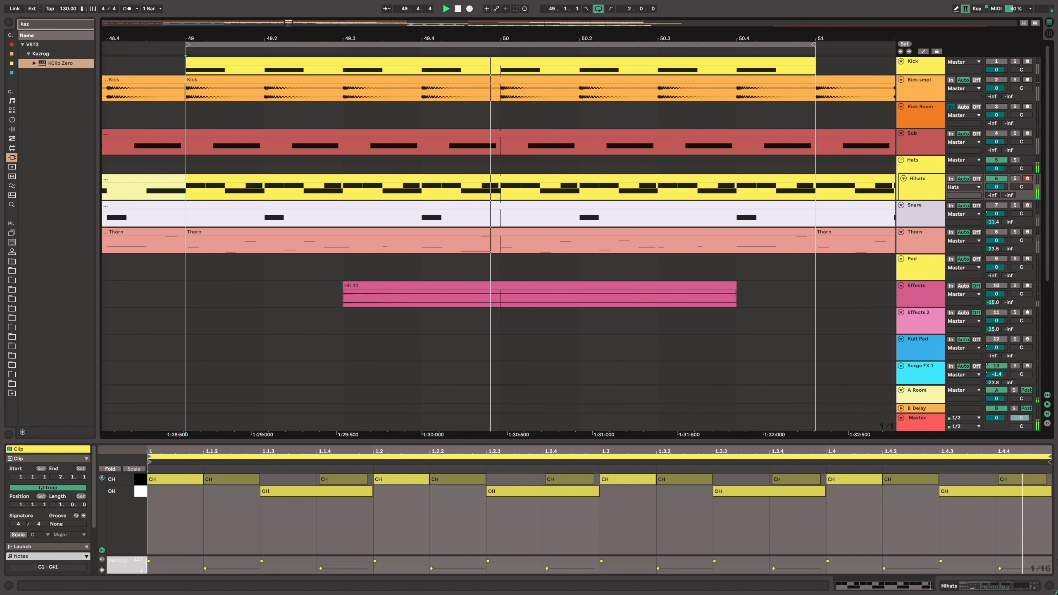
key("space")
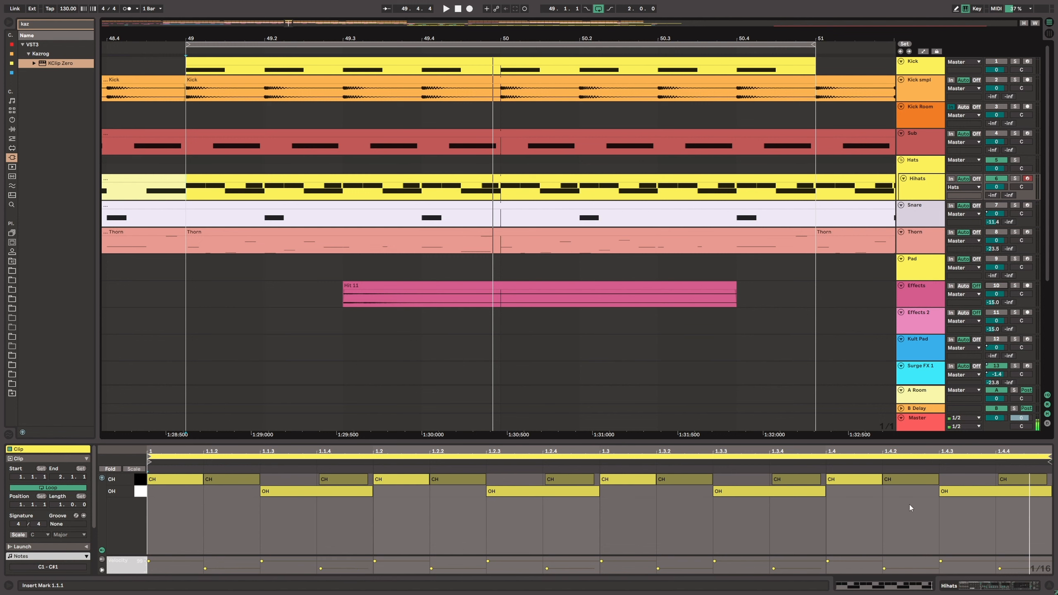
double_click(923, 187)
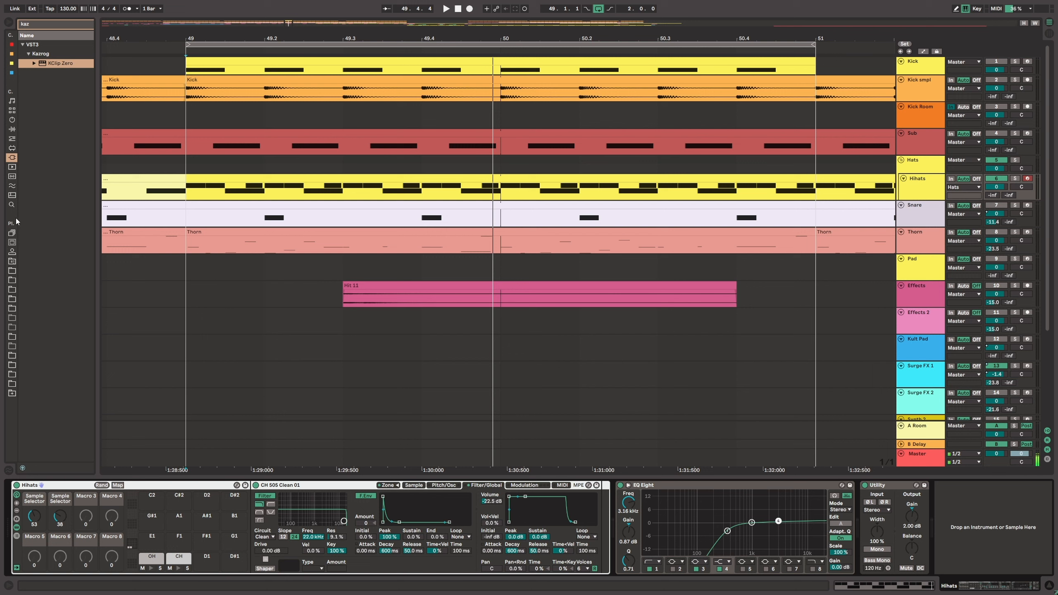
- Switch the browser to the drum library and clear its search text
left_click(12, 112)
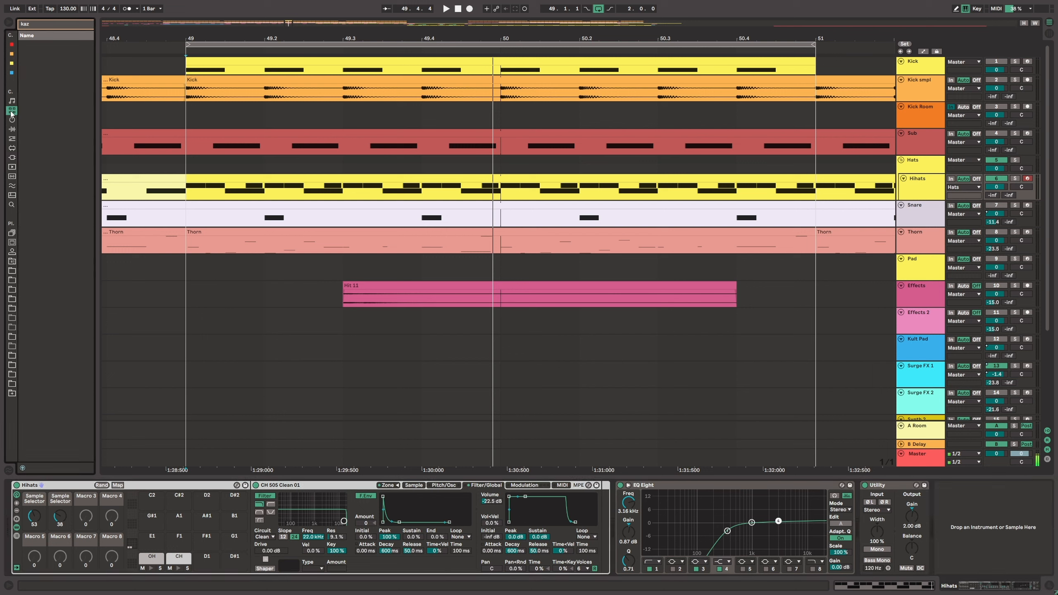
left_click(41, 24)
key("BackSpace")
key("BackSpace")
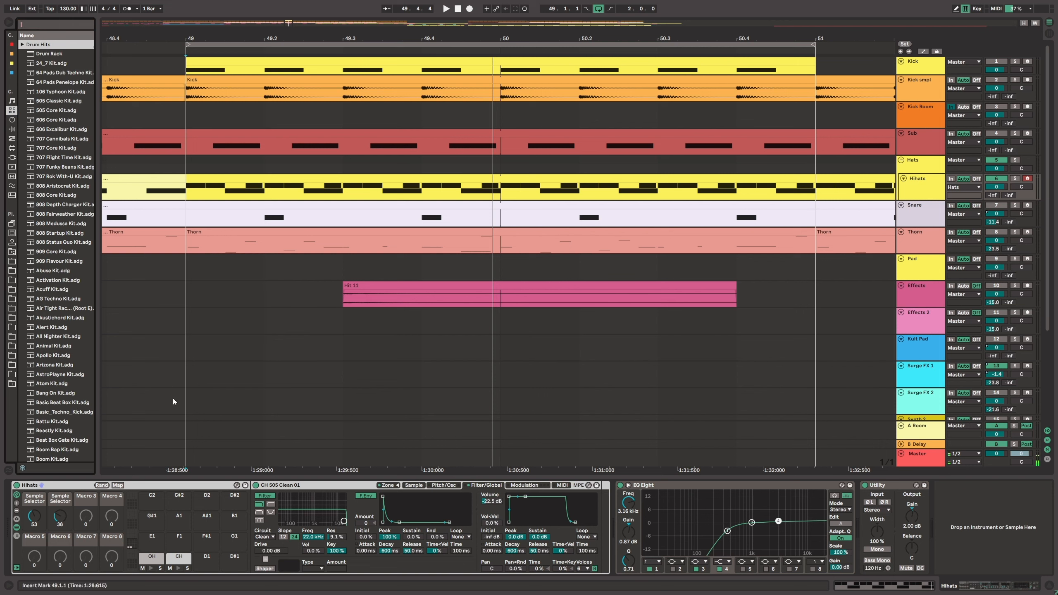
- Find Sampler among the browser's instruments and load it onto the empty pad beside CH in the Hihats drum rack
left_click(12, 102)
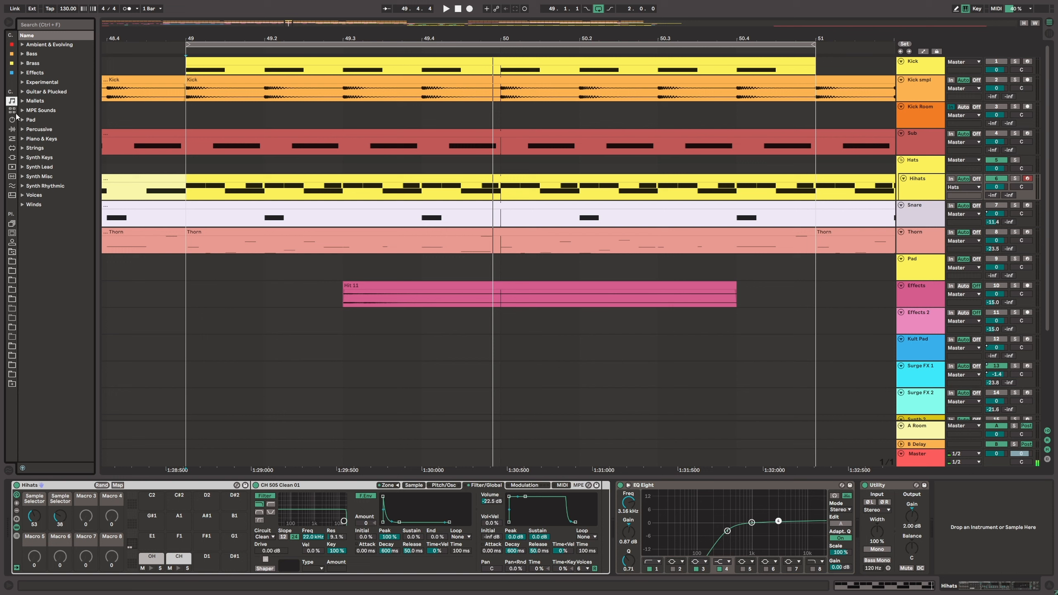
left_click(12, 130)
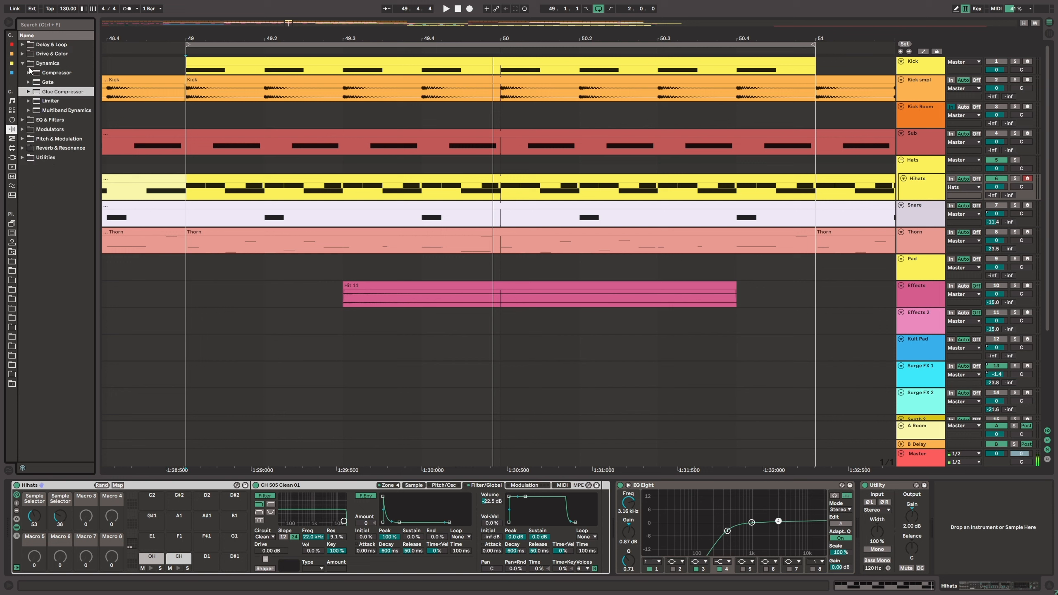
left_click(12, 120)
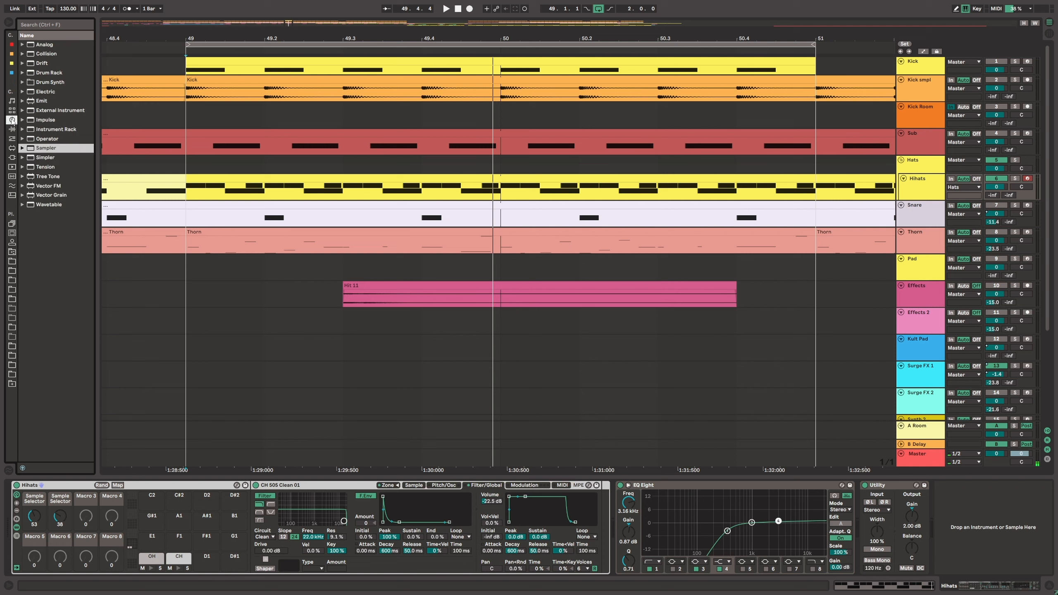
left_click(46, 148)
left_click_drag(158, 494, 208, 563)
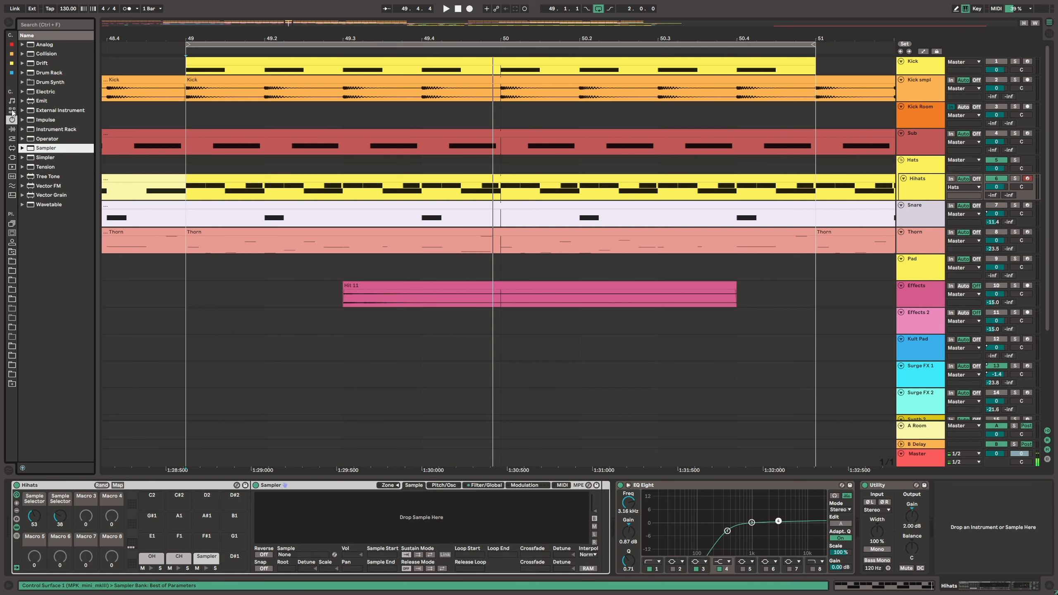
- Load the Clap samples from Clap 505 Classic through Clap Chelsea Layer in the Drum Hits library into the empty Sampler
left_click(12, 111)
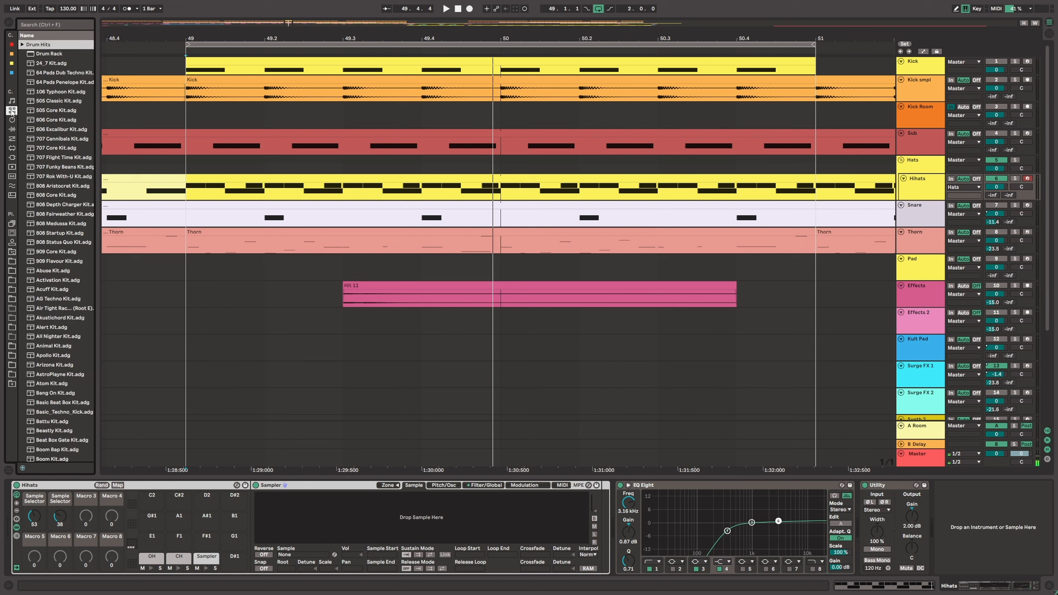
left_click(21, 44)
left_click(30, 74)
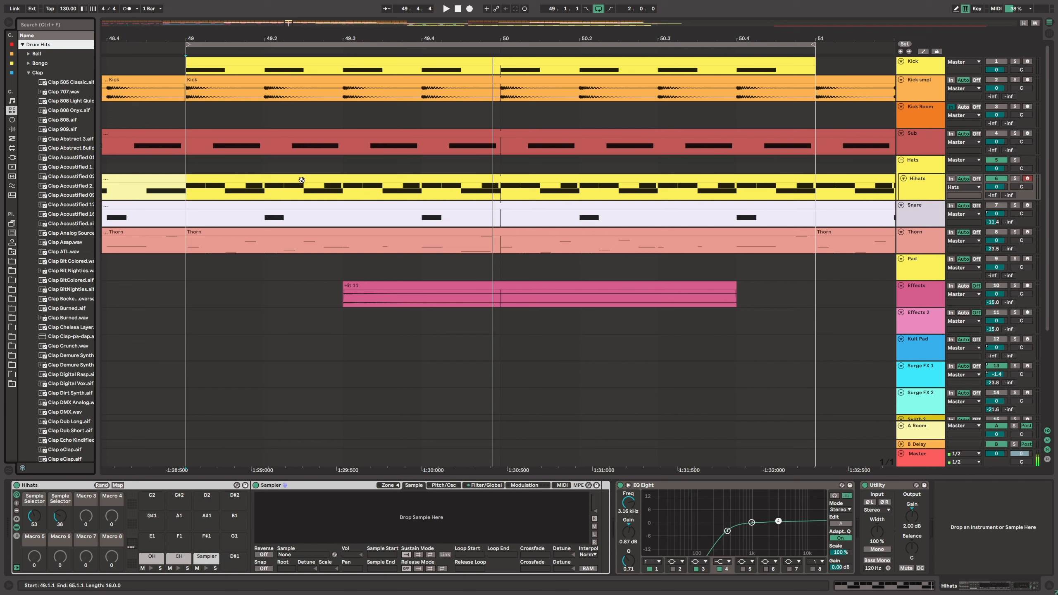
left_click(65, 83)
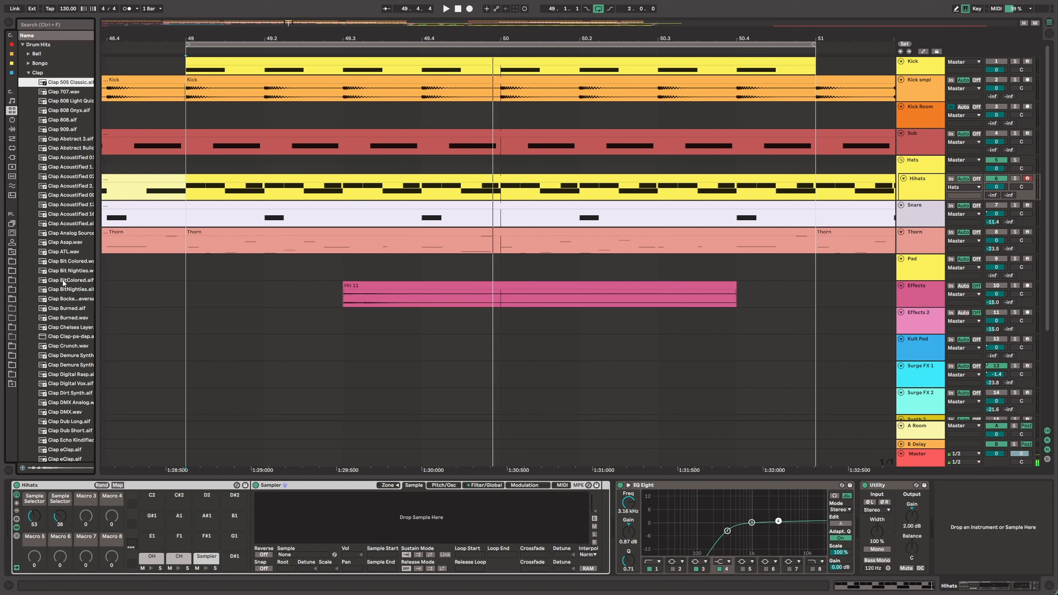
left_click(63, 327, "shift")
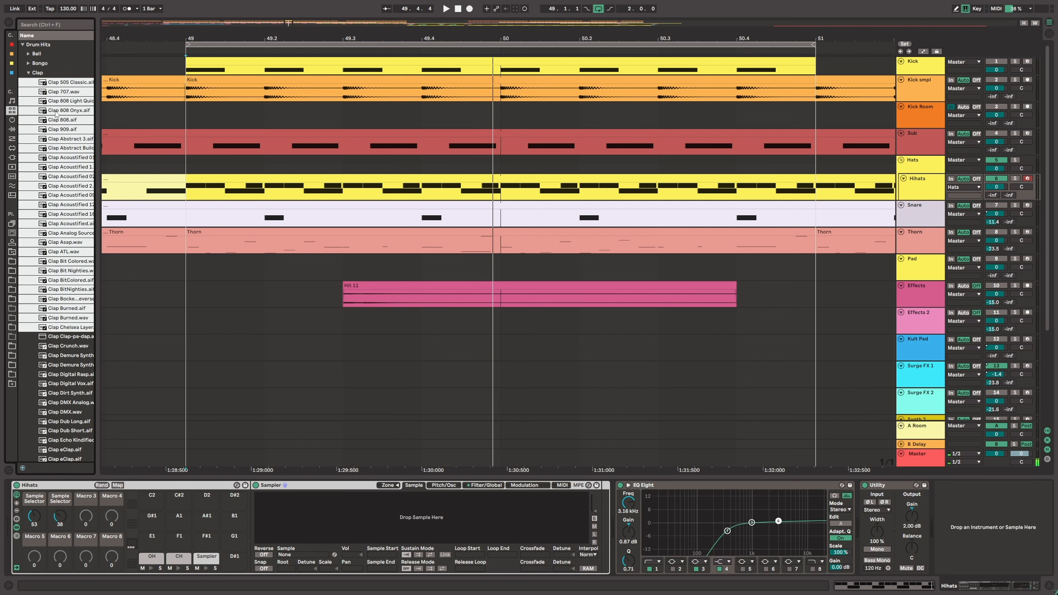
left_click_drag(56, 113, 372, 519)
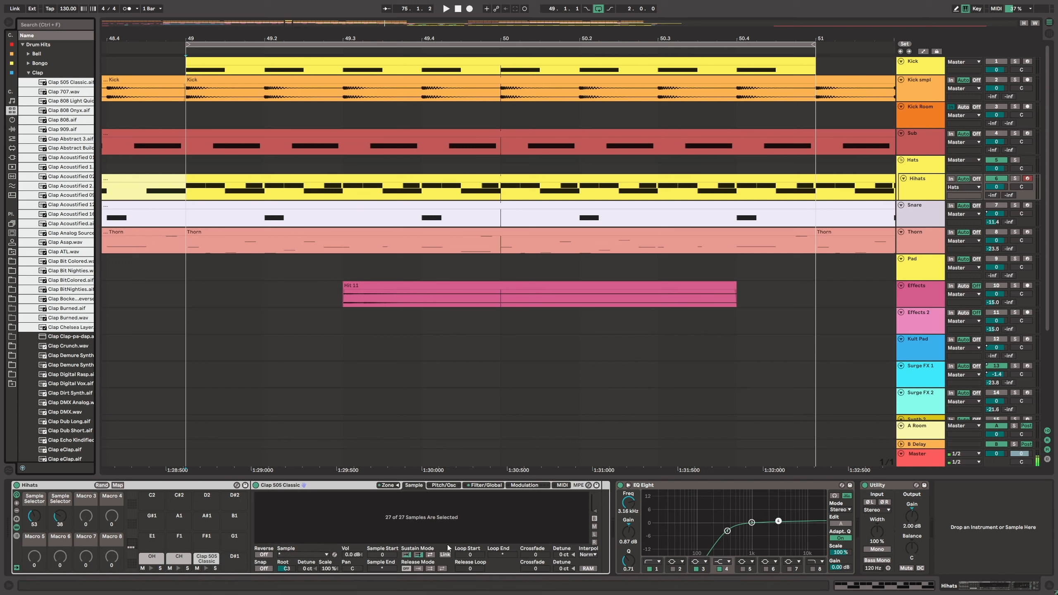
- Show the Sampler's sample select zones and distribute the ranges of all clap samples equally
left_click(396, 486)
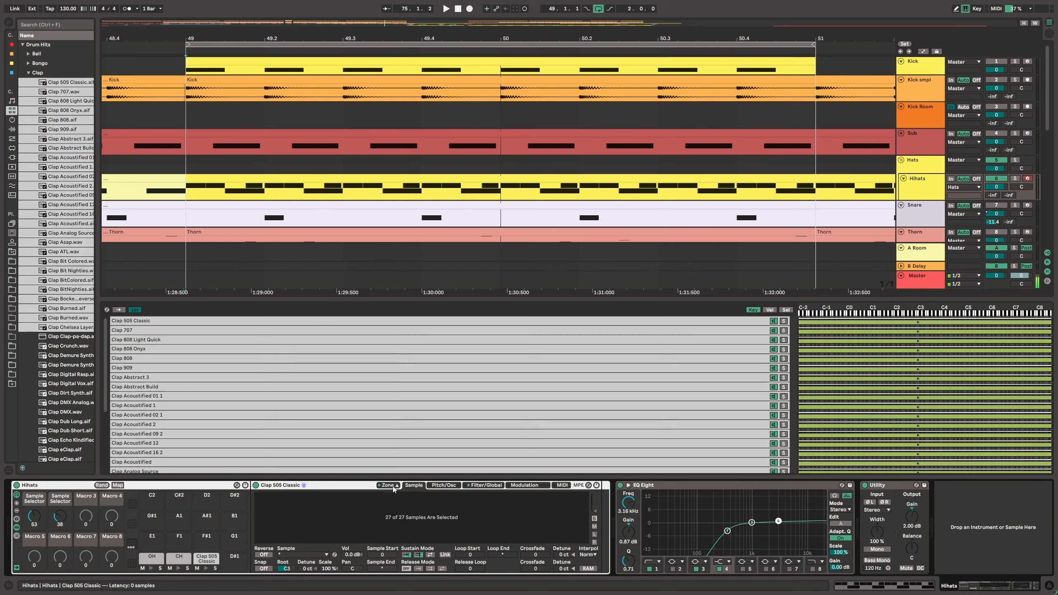
left_click(786, 310)
right_click(605, 362)
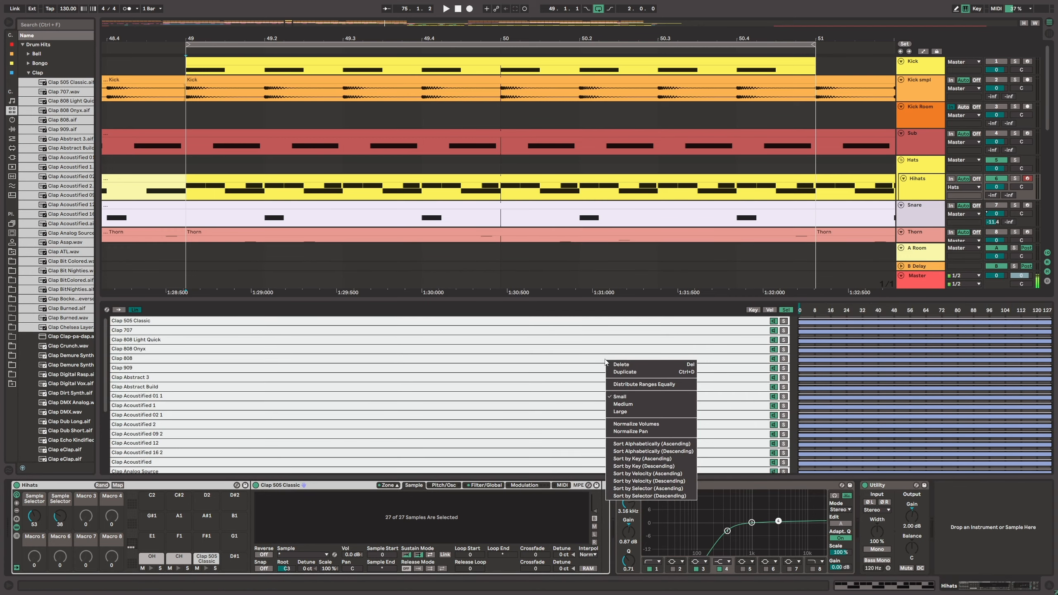
left_click(644, 384)
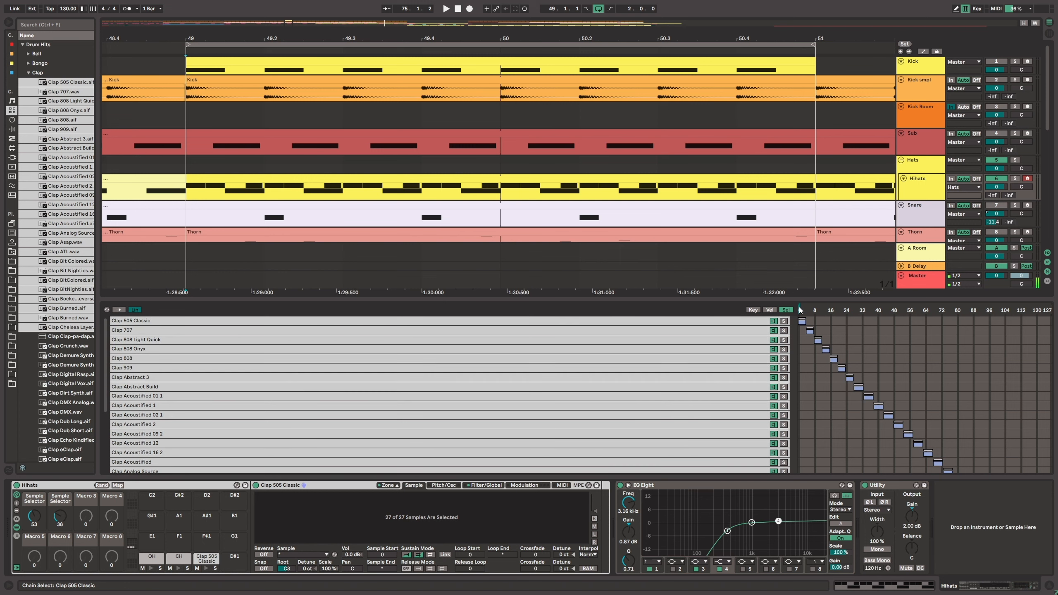
- Map the Sampler's sample selector to Macro 3, try the macro, and hide the zone editor
right_click(800, 310)
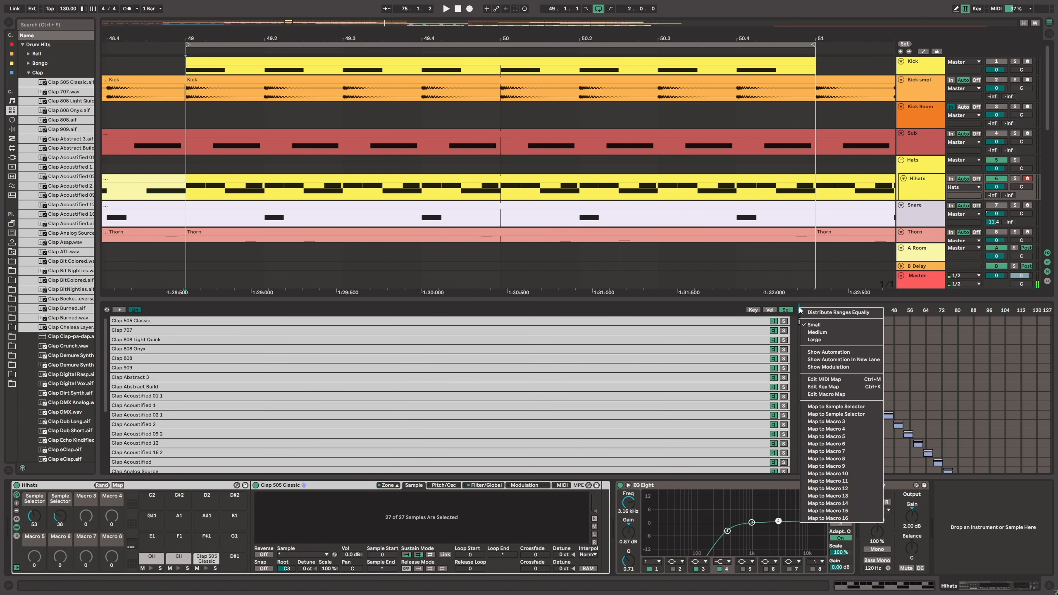
left_click(857, 423)
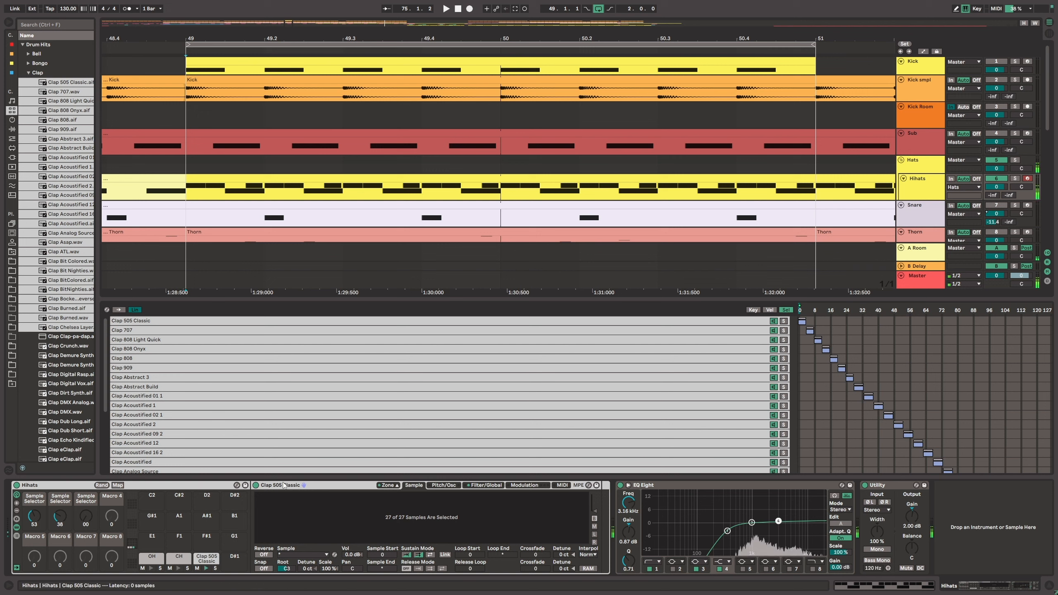
mouse_move(86, 516)
left_mouse_down()
mouse_move(86, 471)
mouse_move(88, 519)
left_mouse_up()
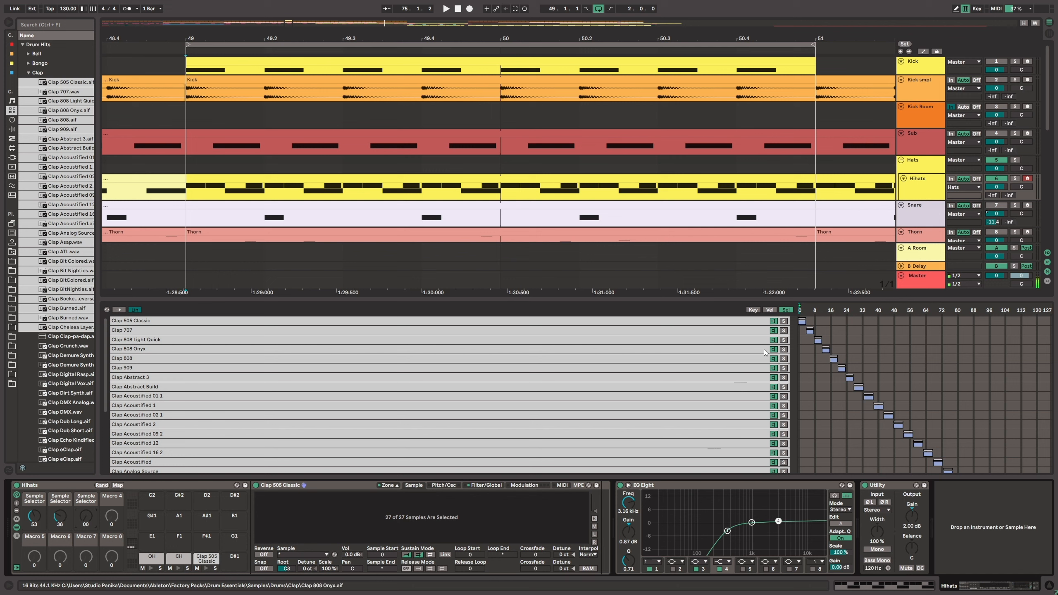
left_click(390, 489)
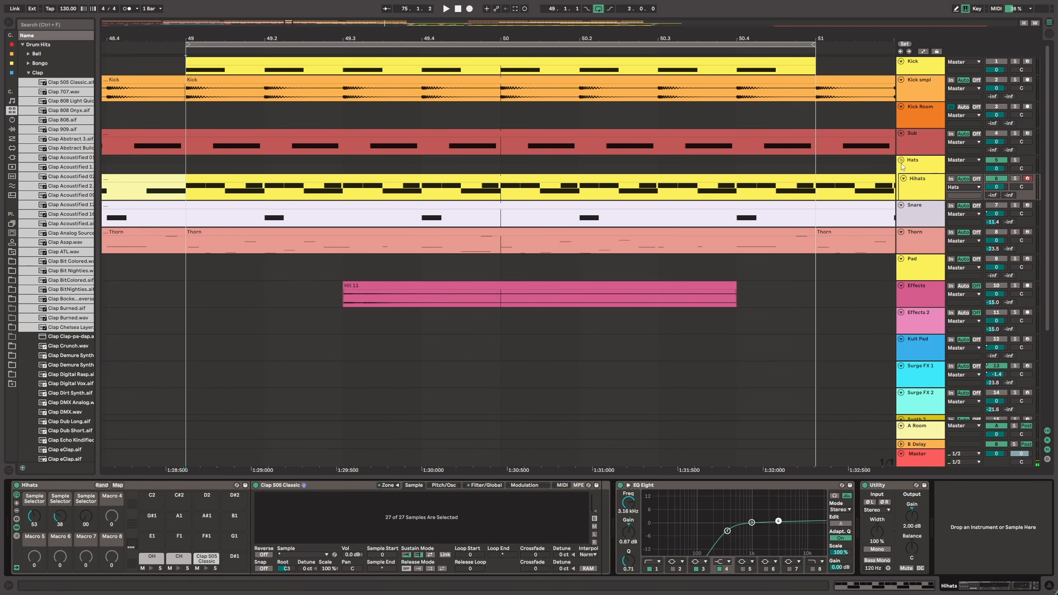
- Examine the Saturation Knob plug-in in the Hats group's device chain and close its window
left_click(917, 164)
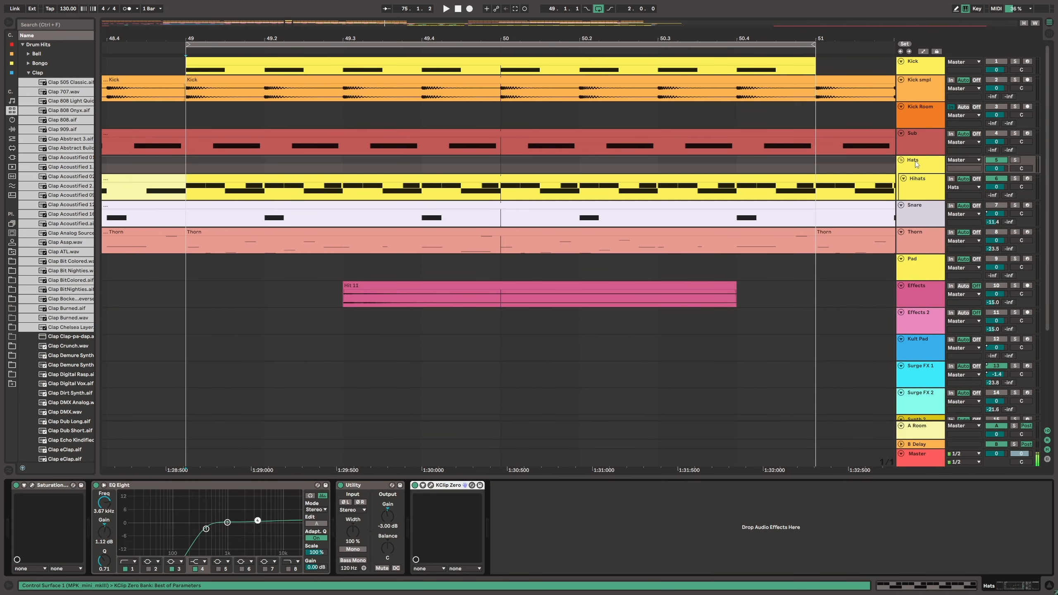
left_click(32, 486)
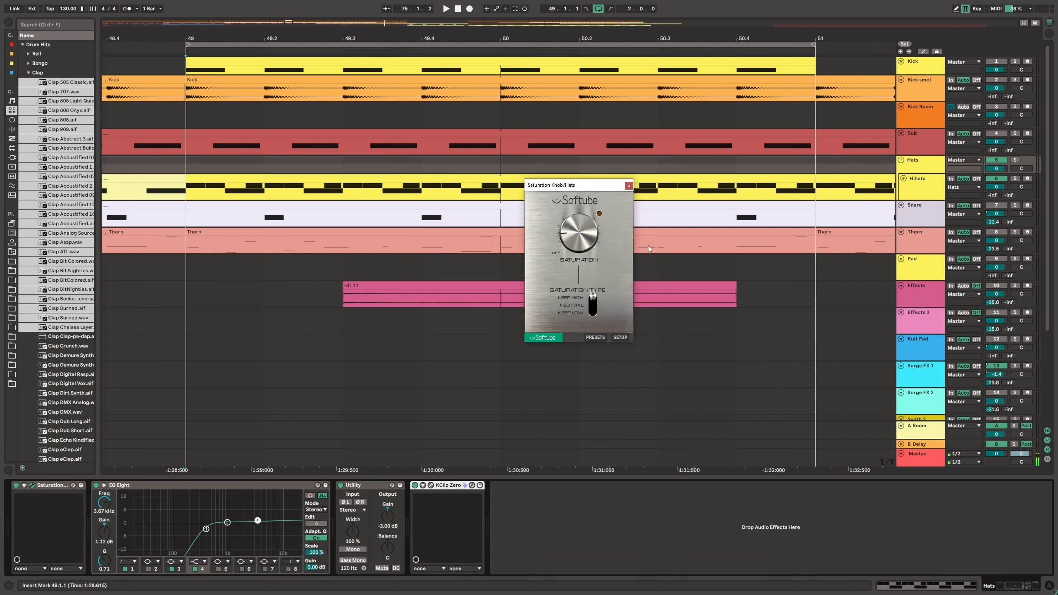
left_click(629, 185)
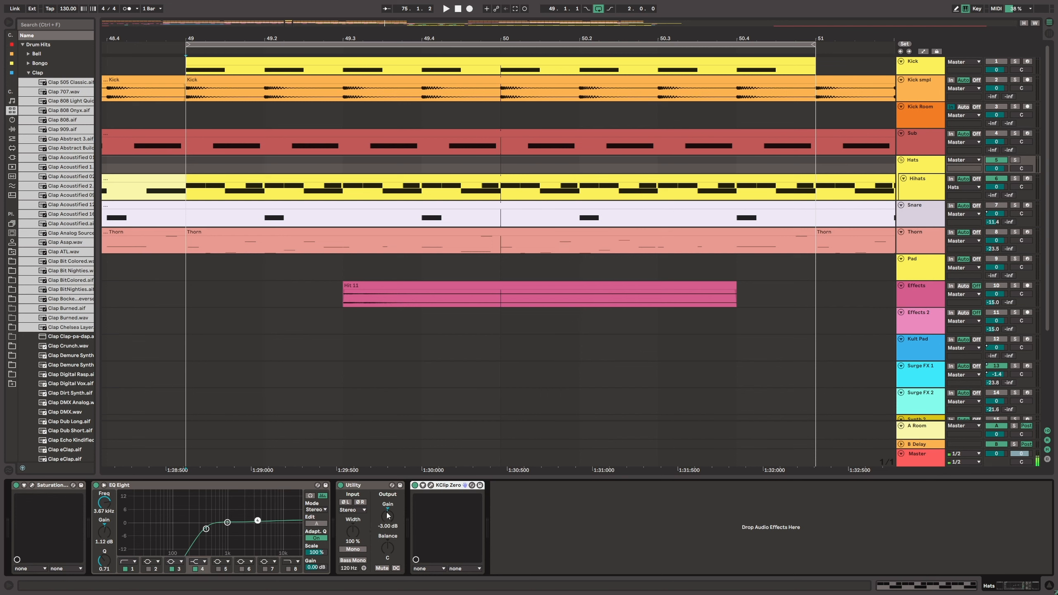
- Examine the KClip Zero clipper on the Hats group while the loop plays, and close its window
left_click(431, 485)
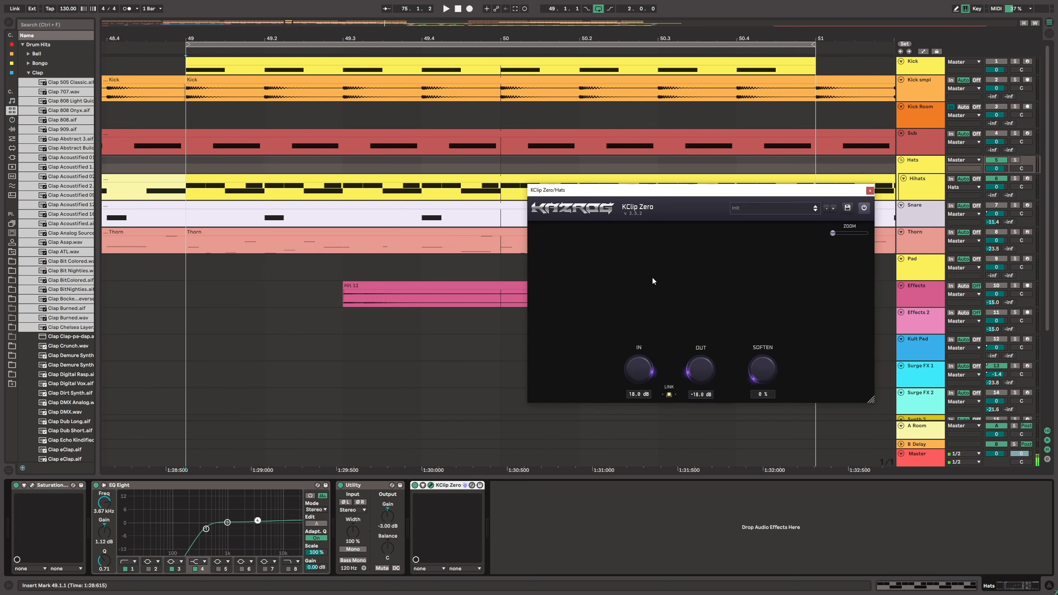
key("space")
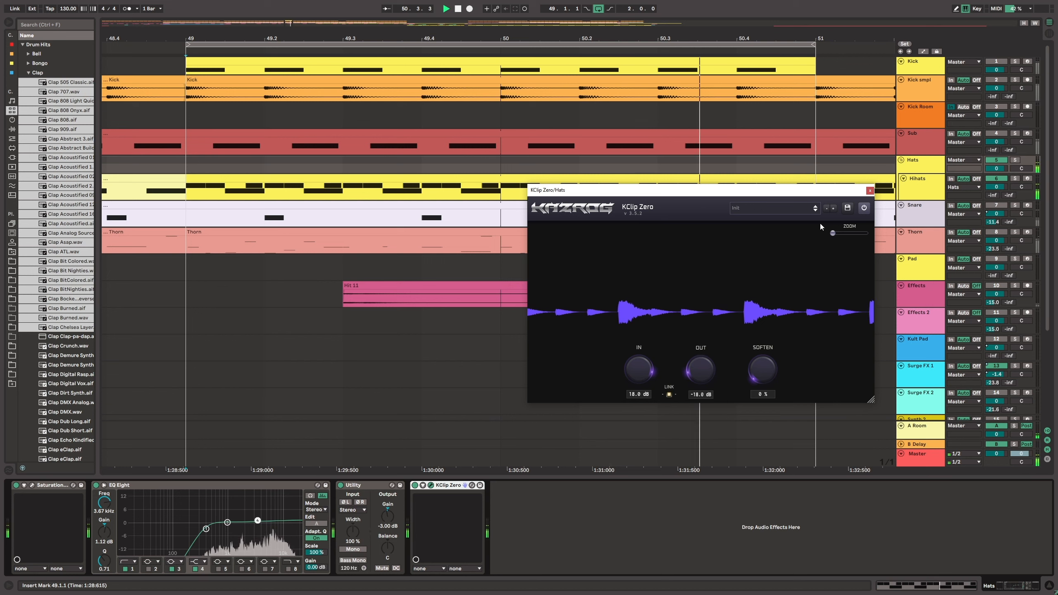
left_click(870, 190)
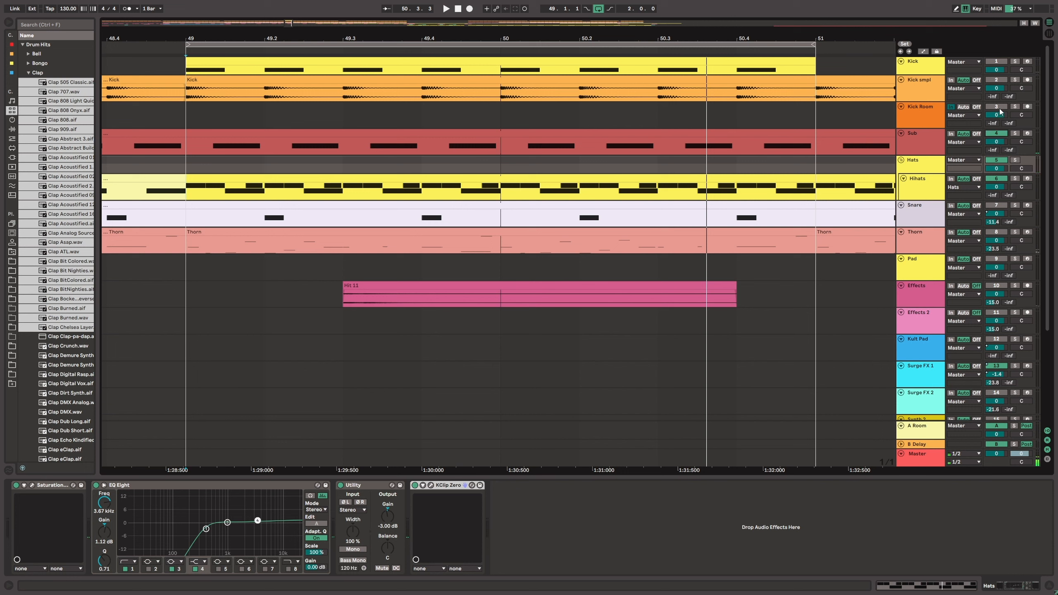
- Activate the Kick smpl and Kick Room tracks and listen to the loop with sub and hi-hats
left_click(997, 80)
key("space")
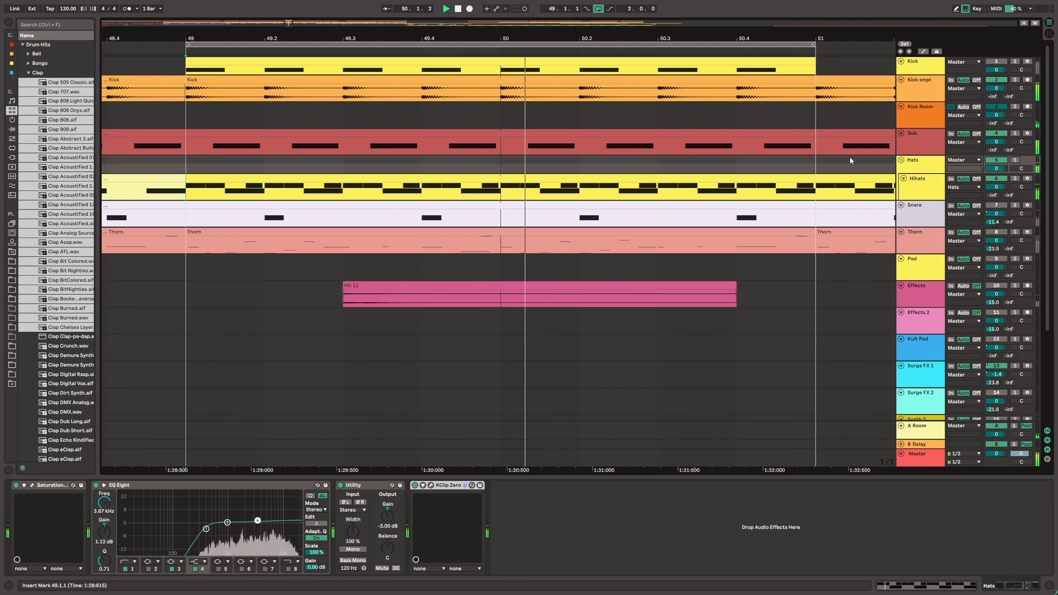
key("space")
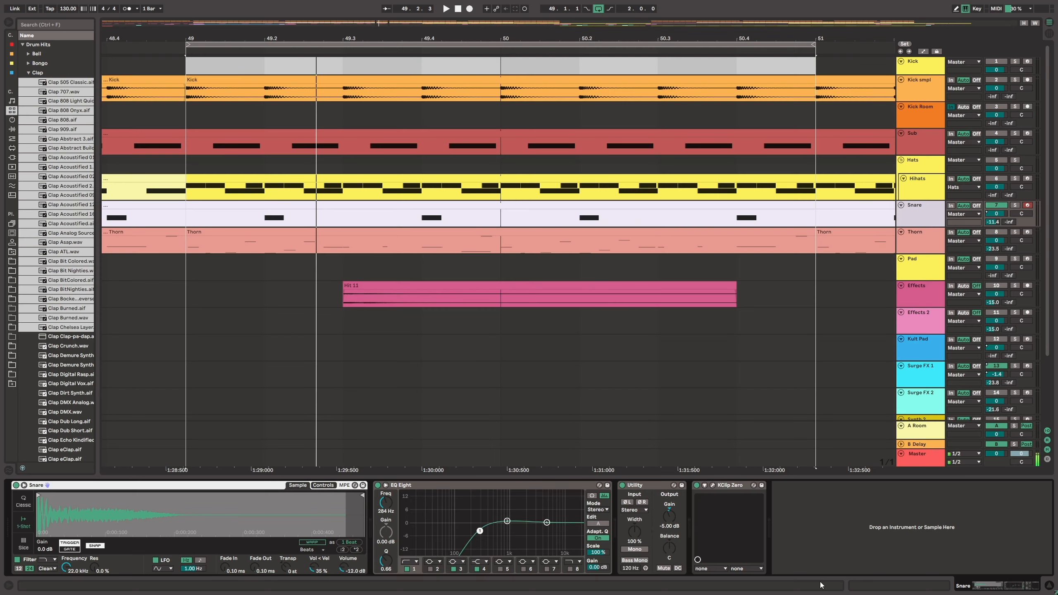
- Listen to the loop with only the Snare track active
key("space")
key("space")
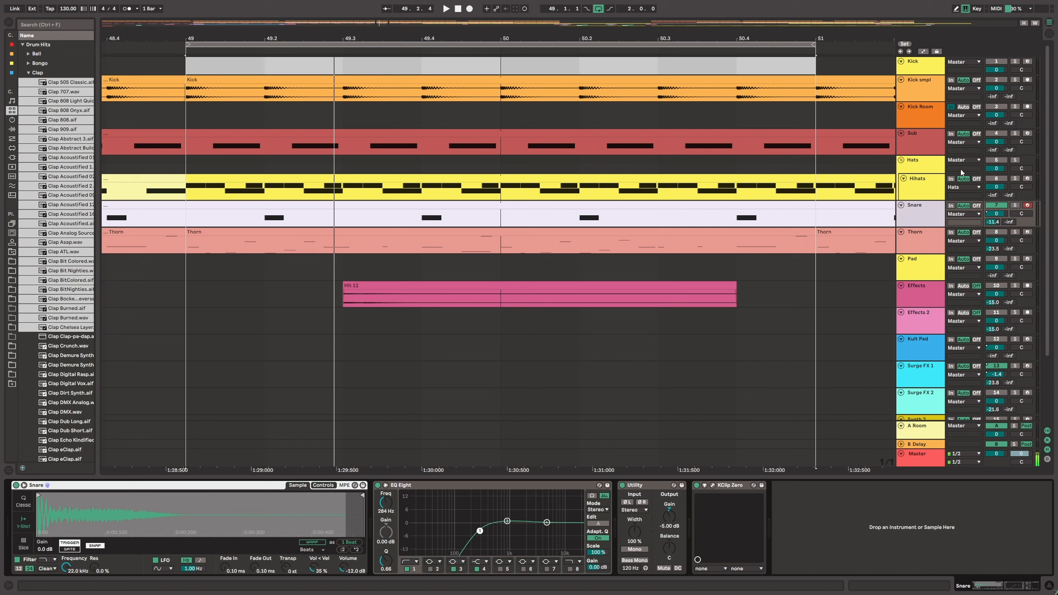
- Reactivate the Hihats, Hats, Sub, Kick Room and Kick smpl tracks and listen to the loop together with the snare
left_click(998, 179)
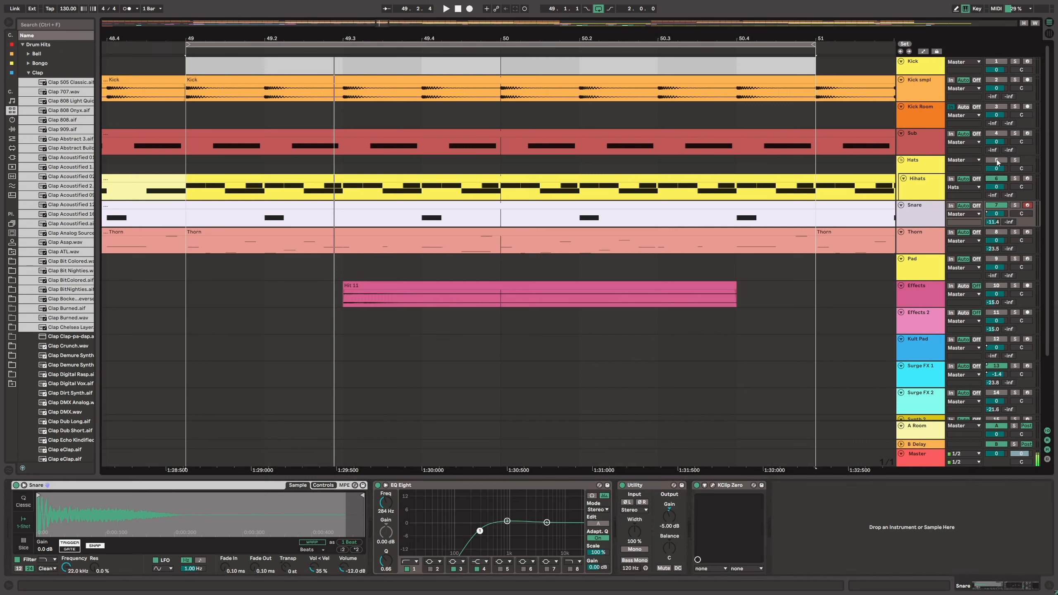
left_click(998, 160)
left_click(996, 134)
left_click(1001, 107)
left_click(998, 81)
key("space")
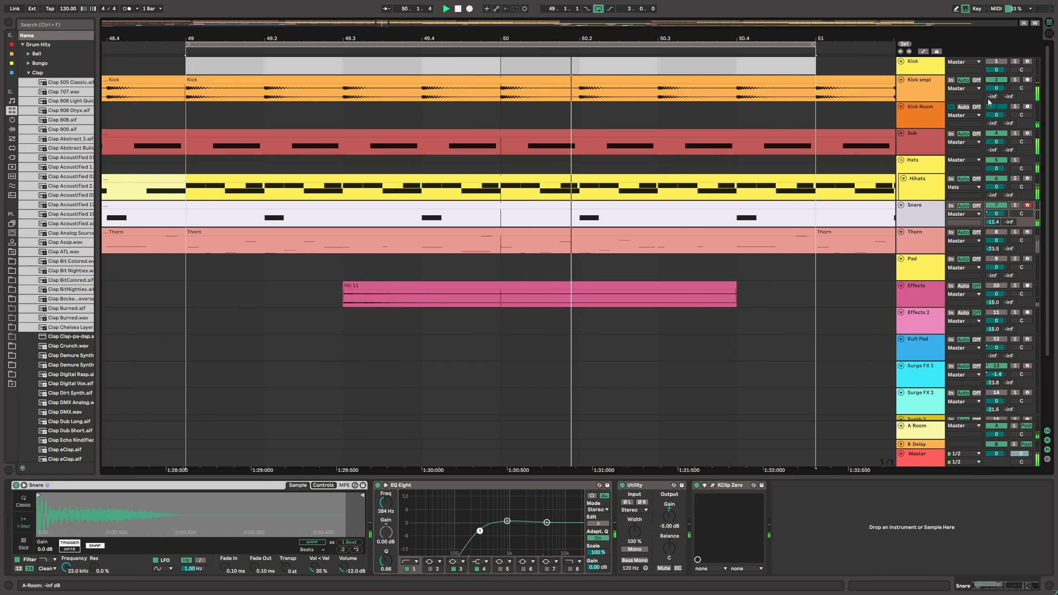
key("space")
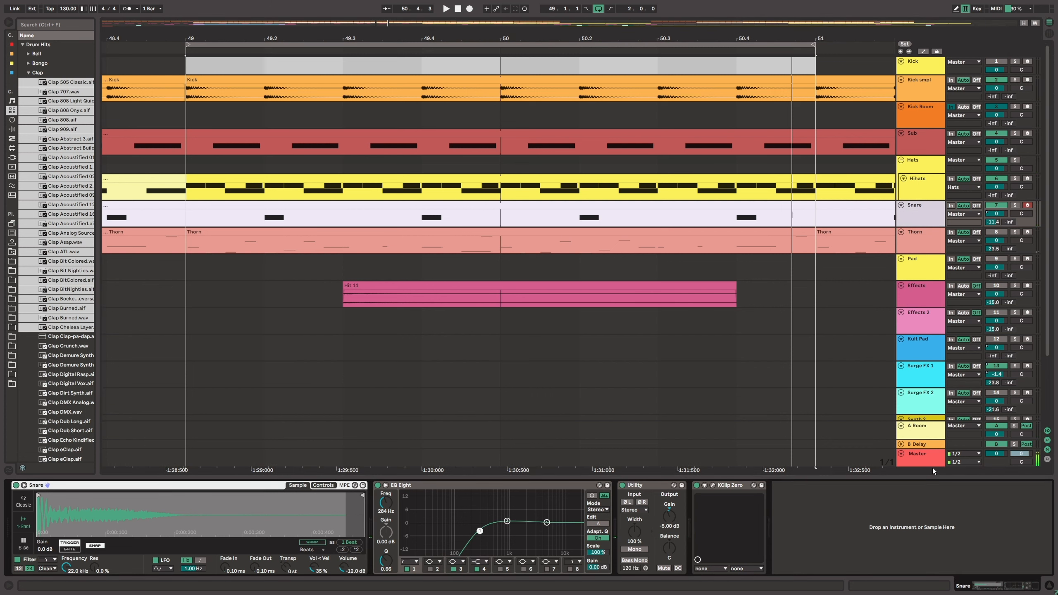
- Examine the bx_rooMS reverb on the A Room return track and the tracks' send levels in the session mixer
left_click(924, 435)
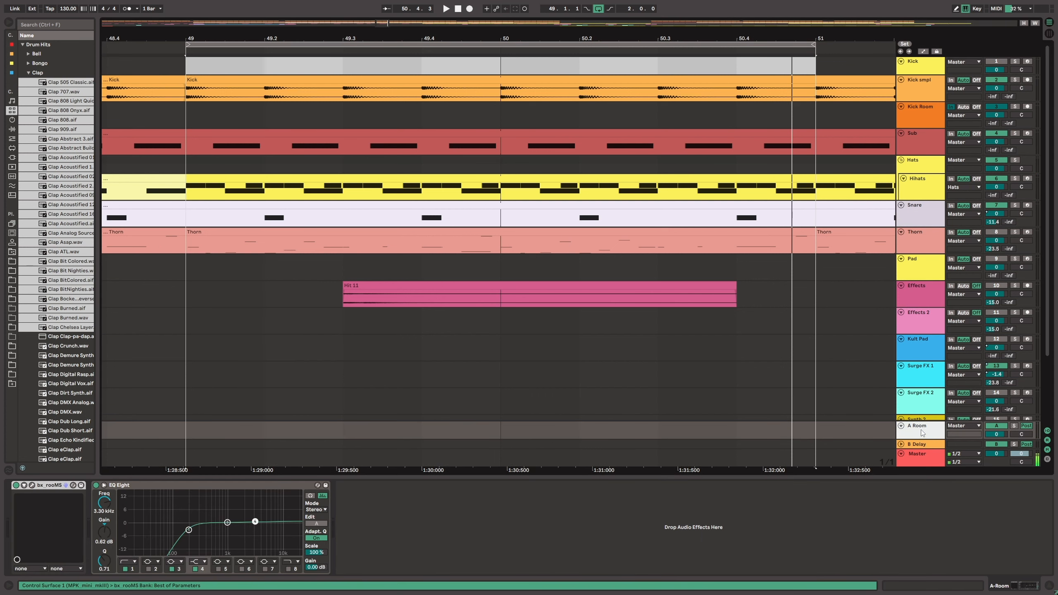
left_click(32, 485)
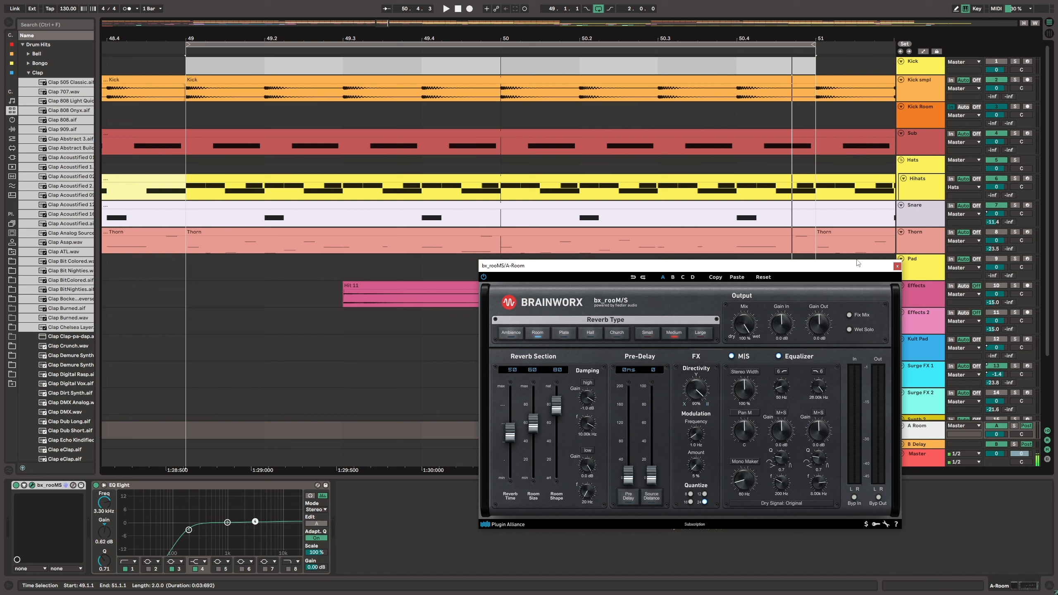
left_click(898, 264)
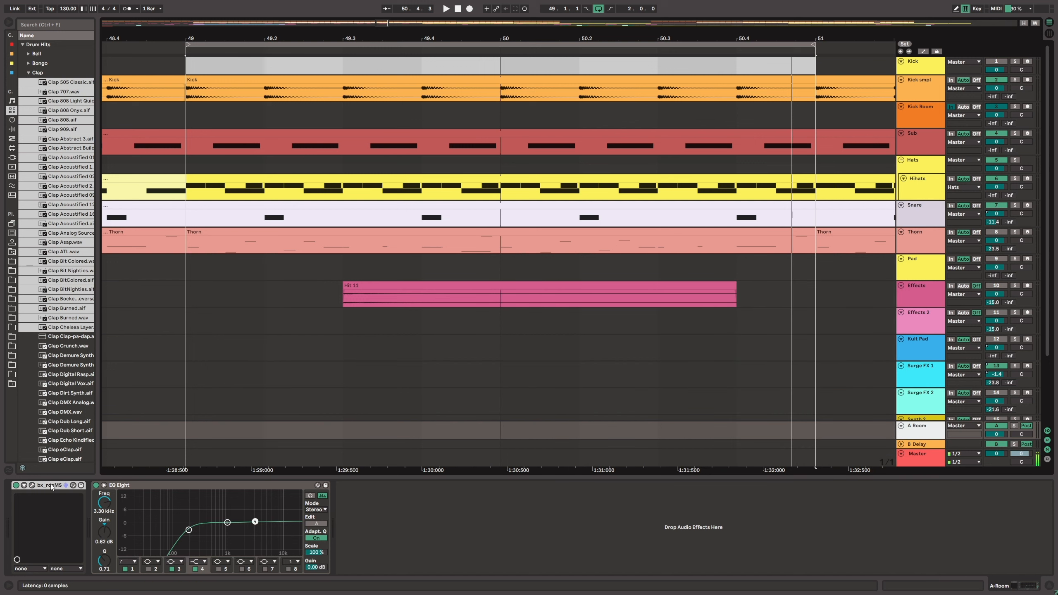
key("Tab")
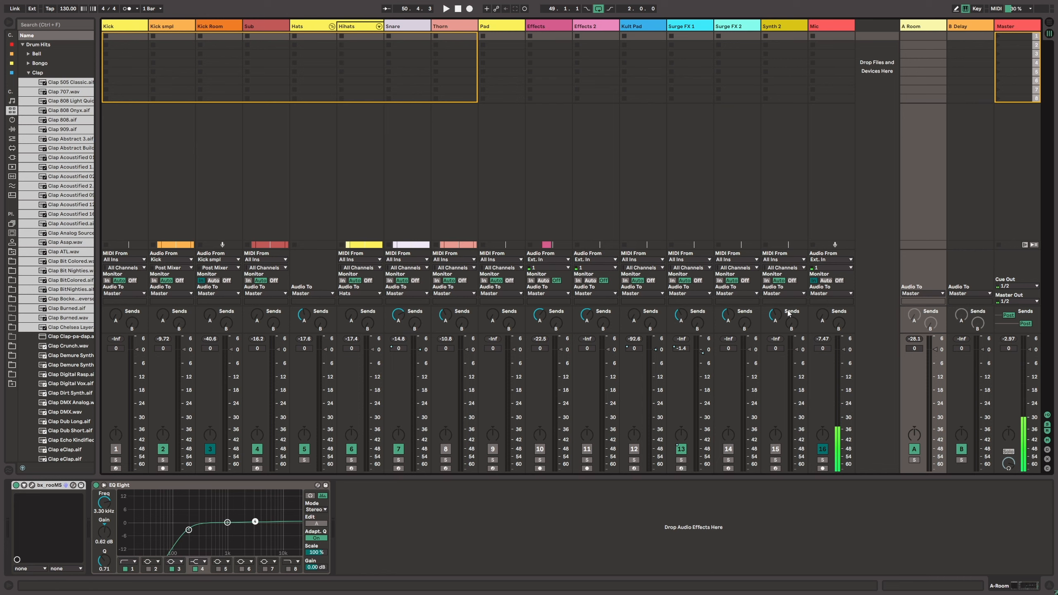
key("Tab")
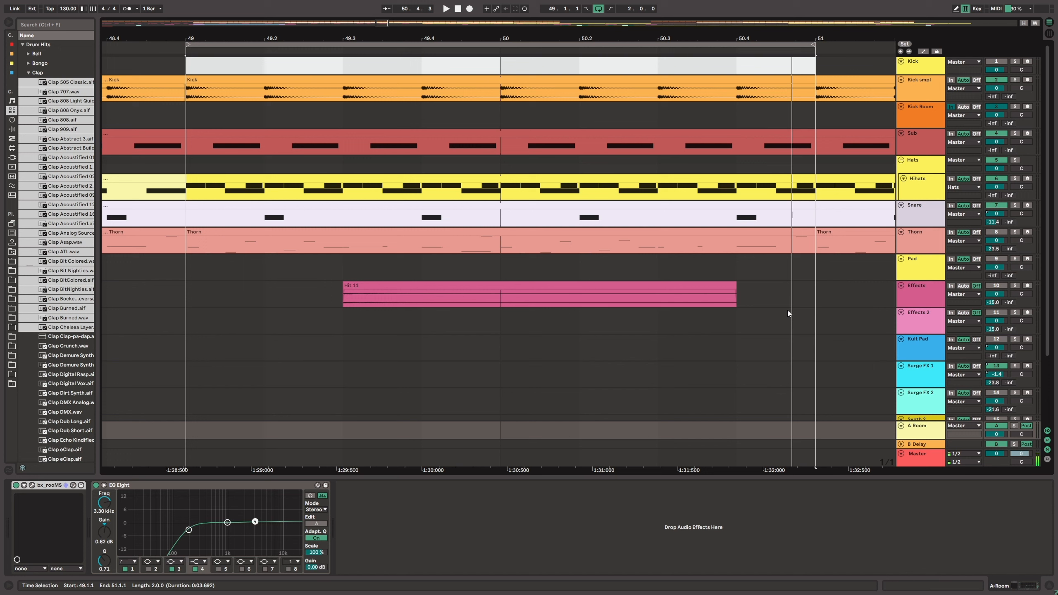
- Play the drum loop and switch the A Room return off and on to compare the sound with and without reverb
key("space")
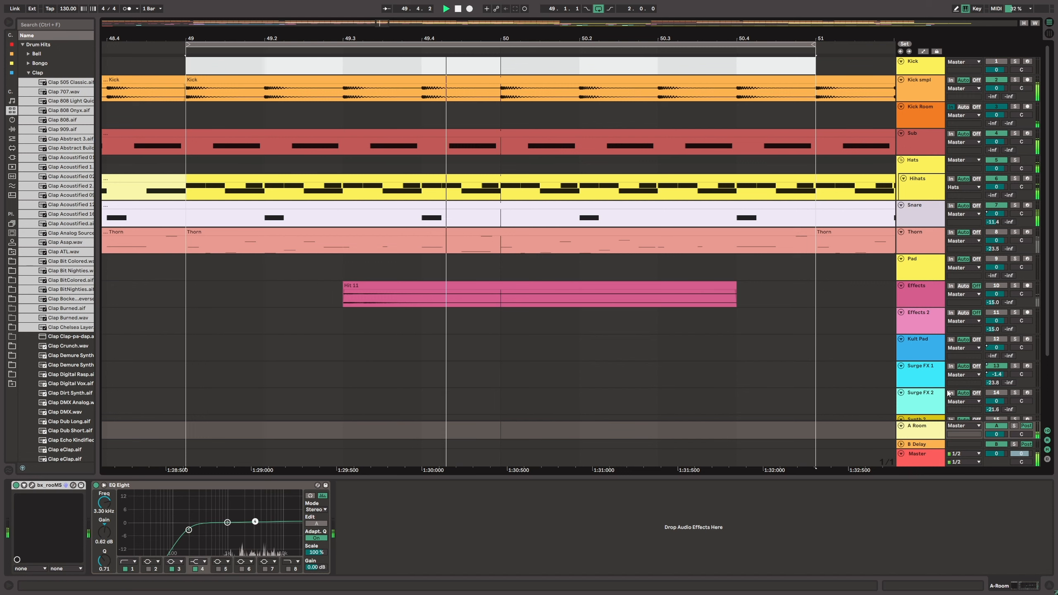
left_click(996, 426)
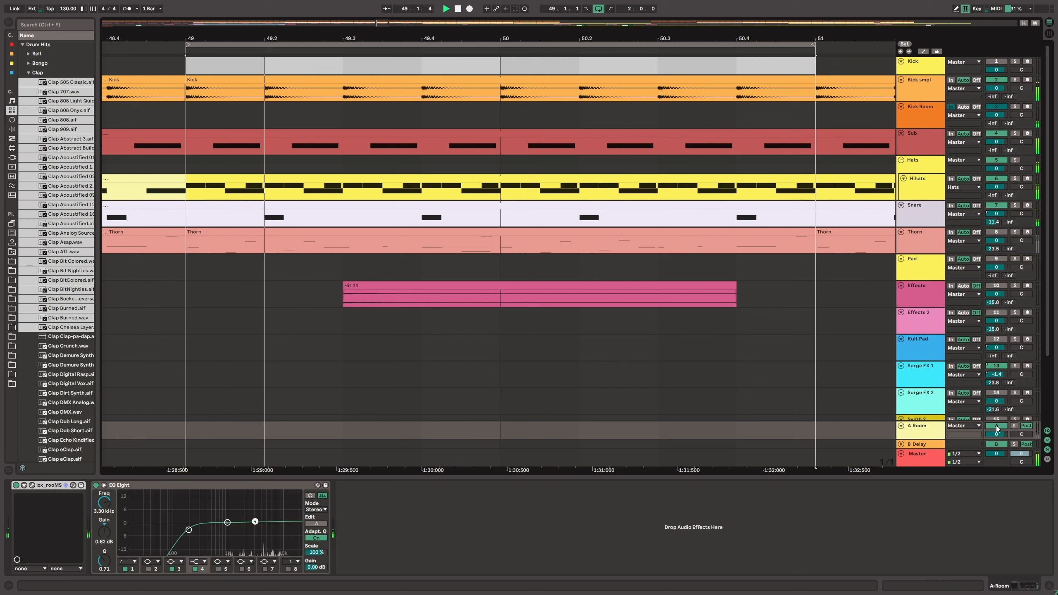
left_click(996, 425)
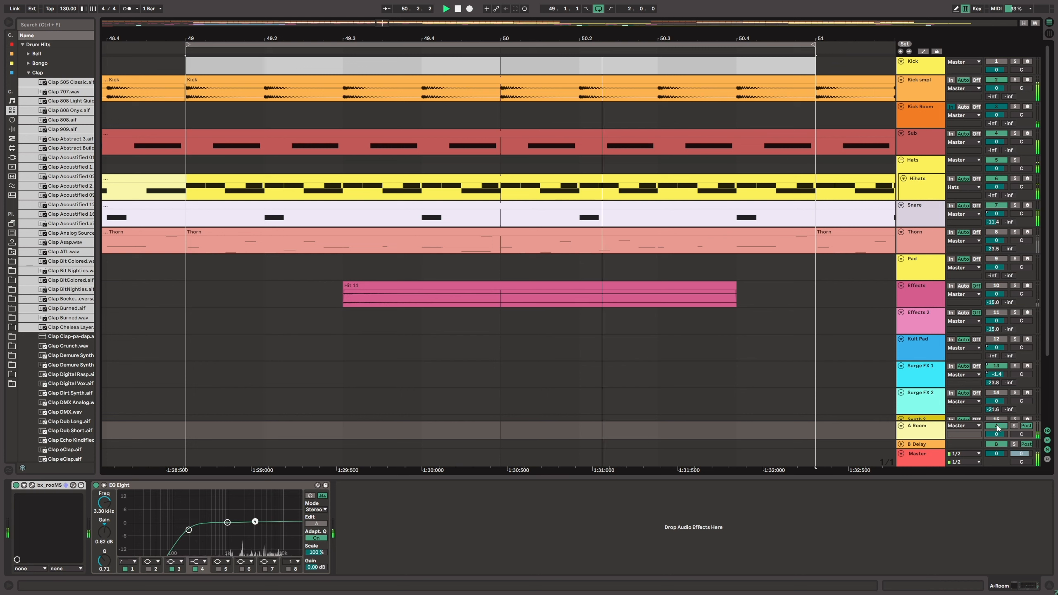
key("space")
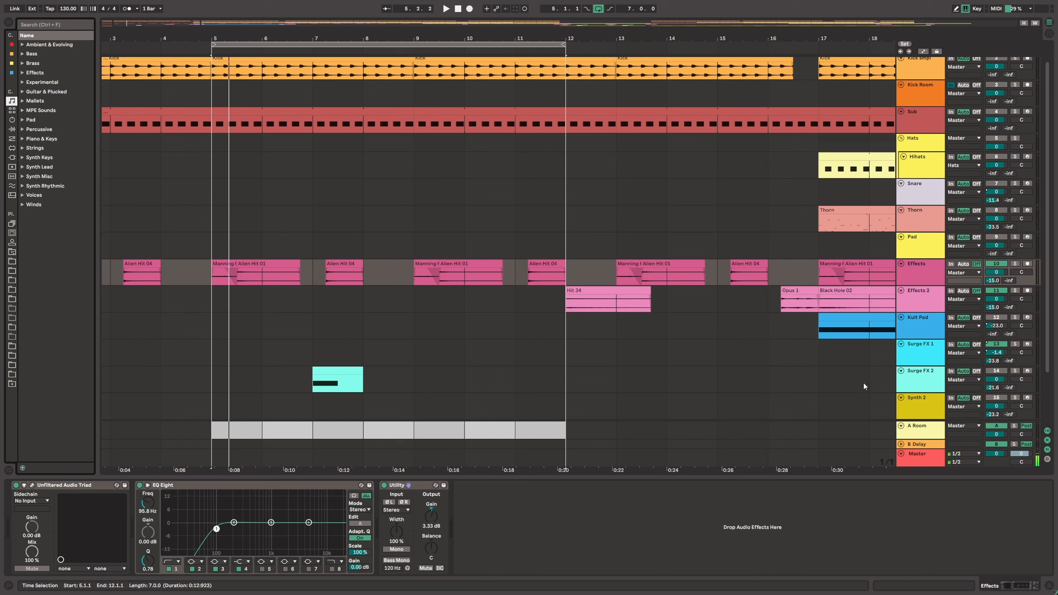
- Select the Effects track and listen to its Manning I Alien Hit 01 clip at bar 5
left_click(919, 277)
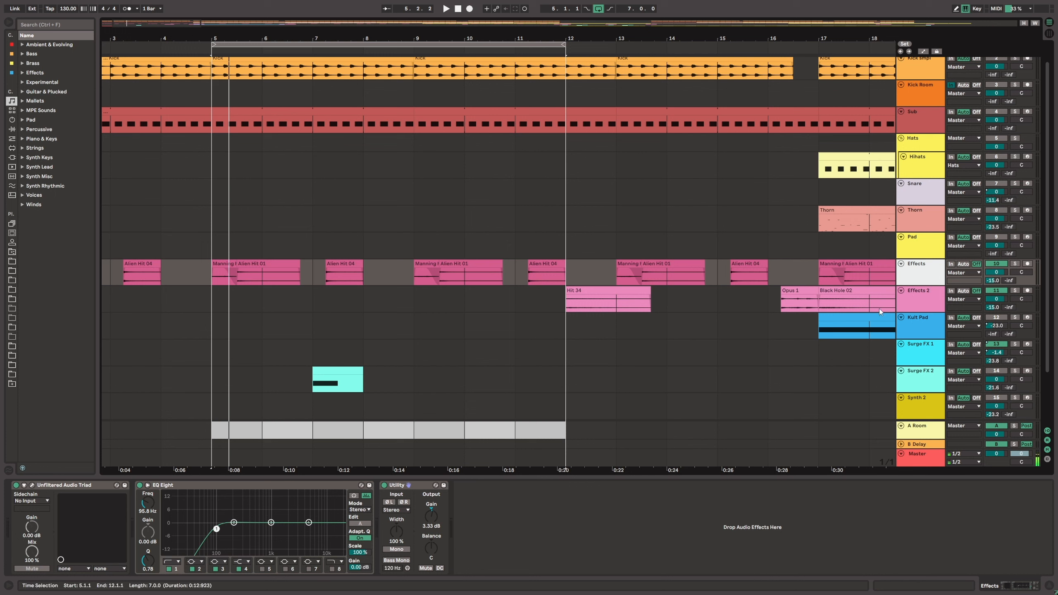
key("space")
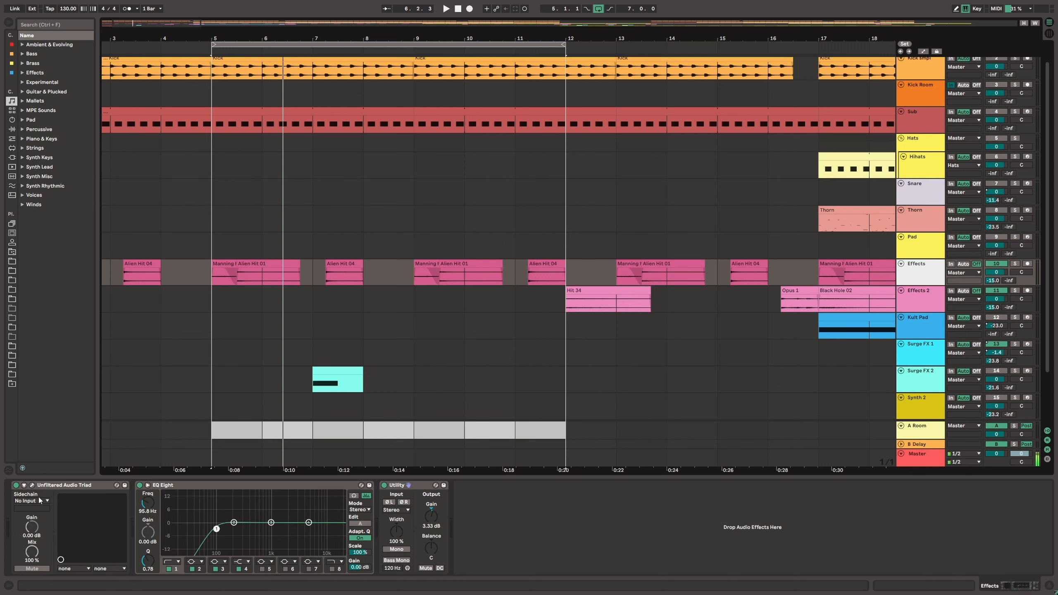
- Examine the Unfiltered Audio Triad device on the Effects track and compare the loop's sound with Triad switched off and on
left_click(32, 486)
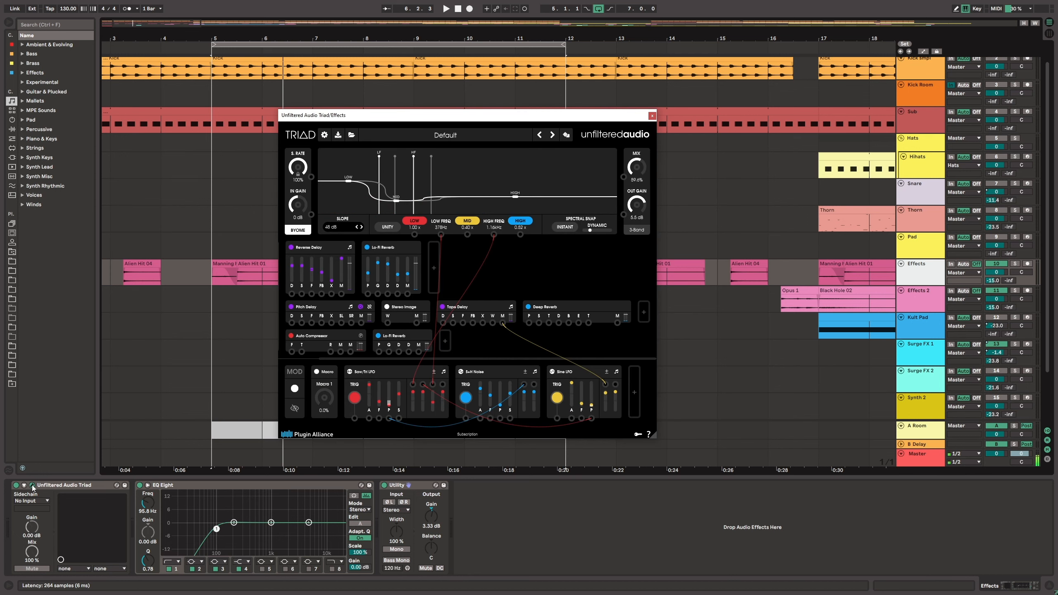
left_click_drag(410, 113, 645, 145)
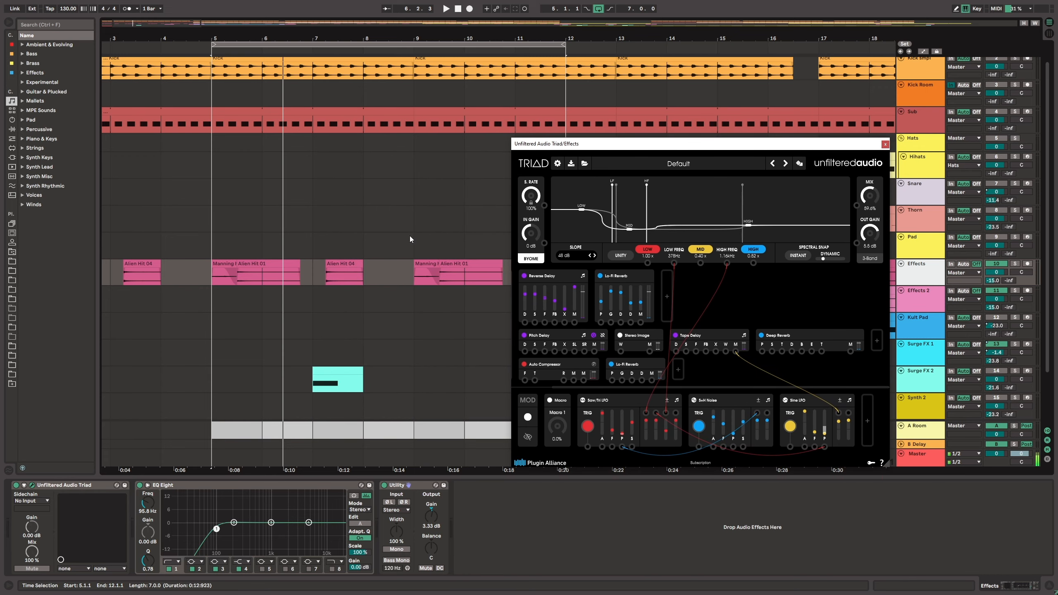
key("space")
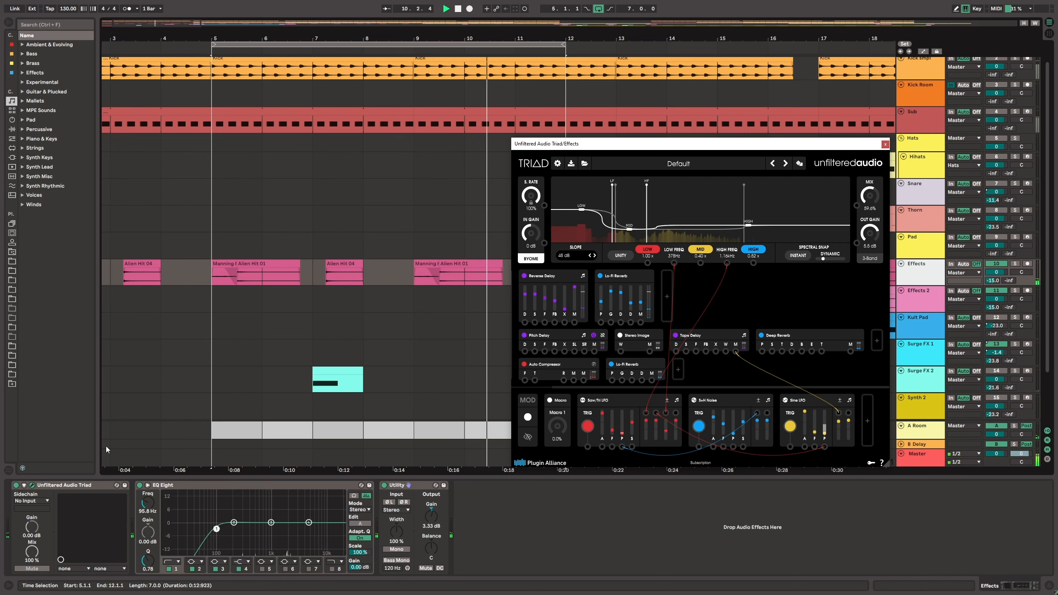
left_click(16, 486)
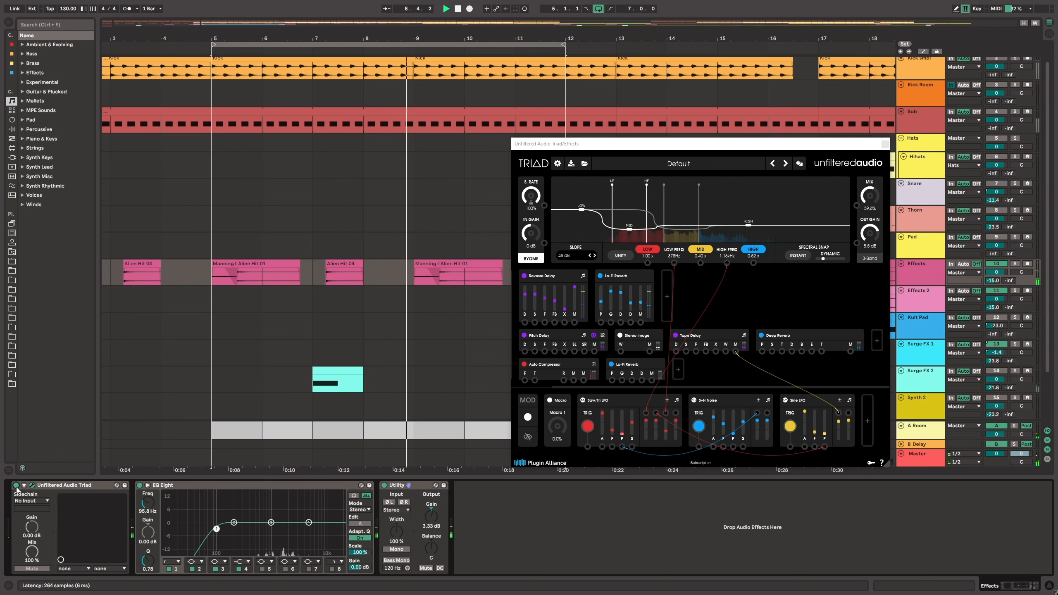
left_click(16, 486)
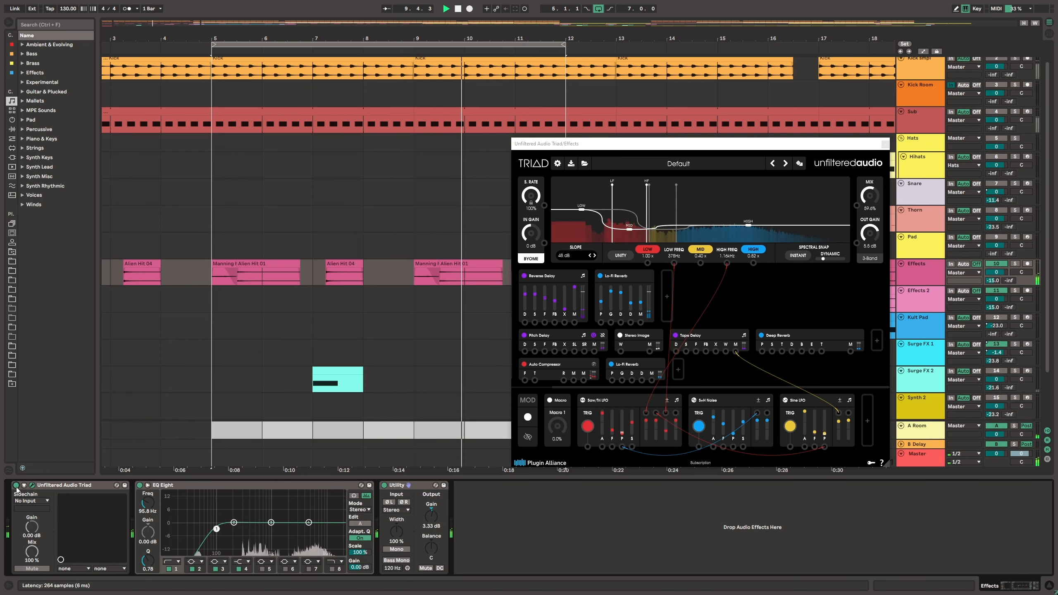
left_click(885, 144)
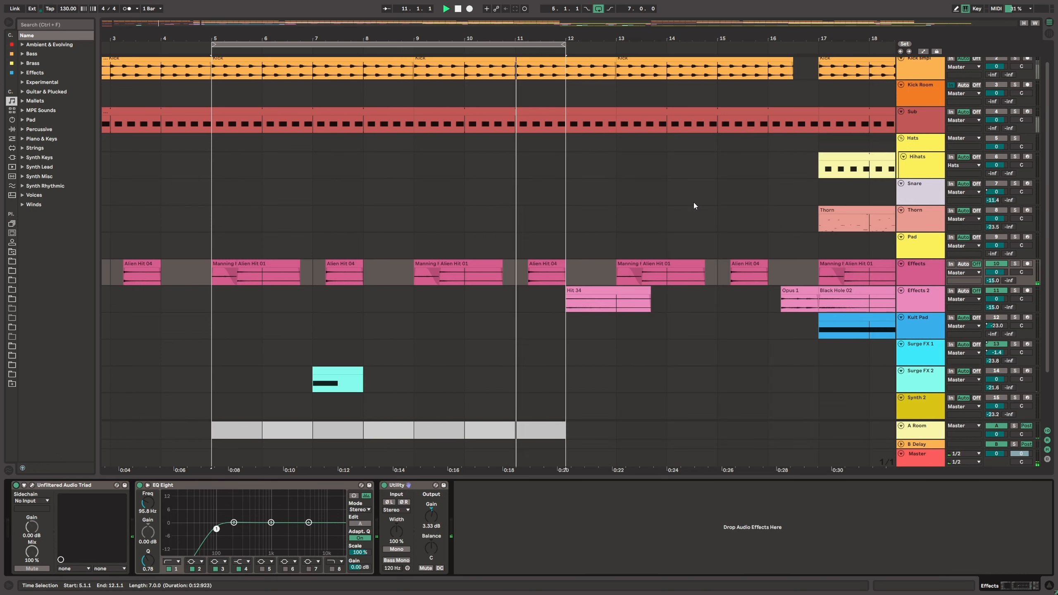
key("space")
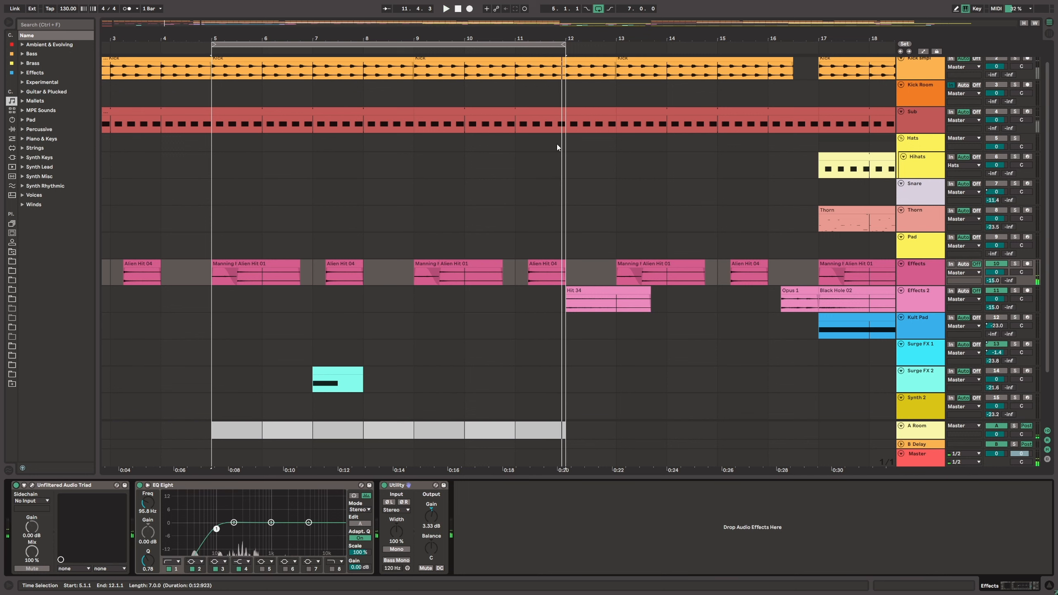
- Select the Effects 2 track, inspect its EQ Eight, and listen to the arrangement with the seven-bar loop starting at bars 12 and 13
left_click_drag(340, 47, 434, 38)
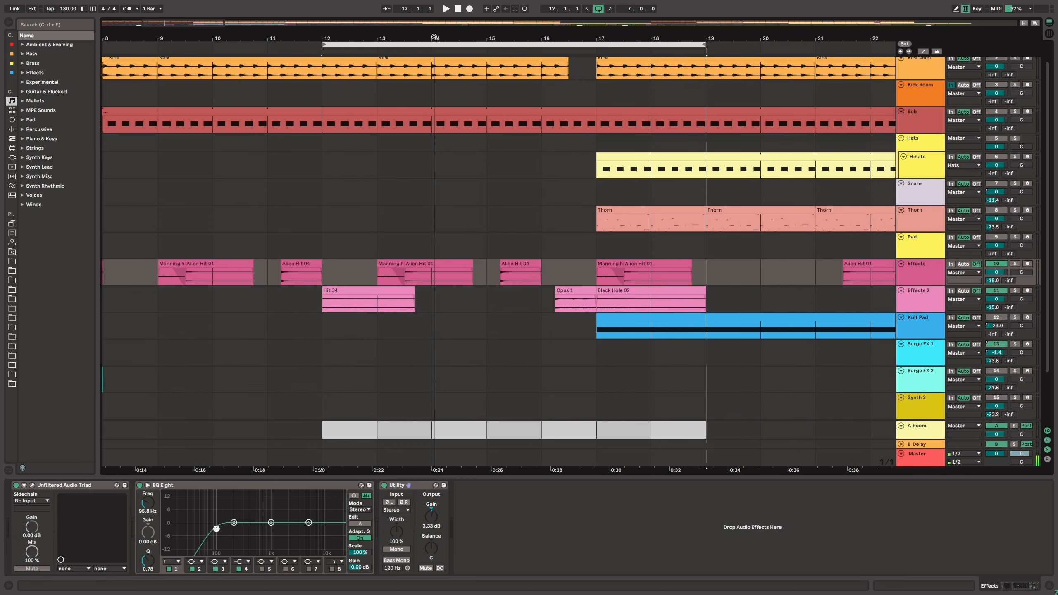
left_click(917, 304)
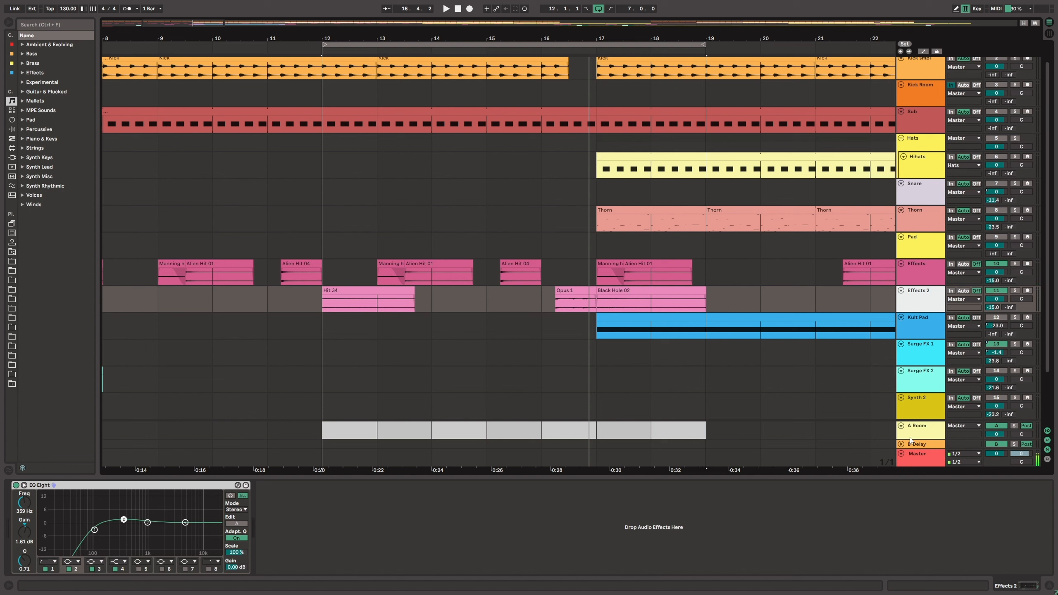
scroll(935, 364, "up", 1)
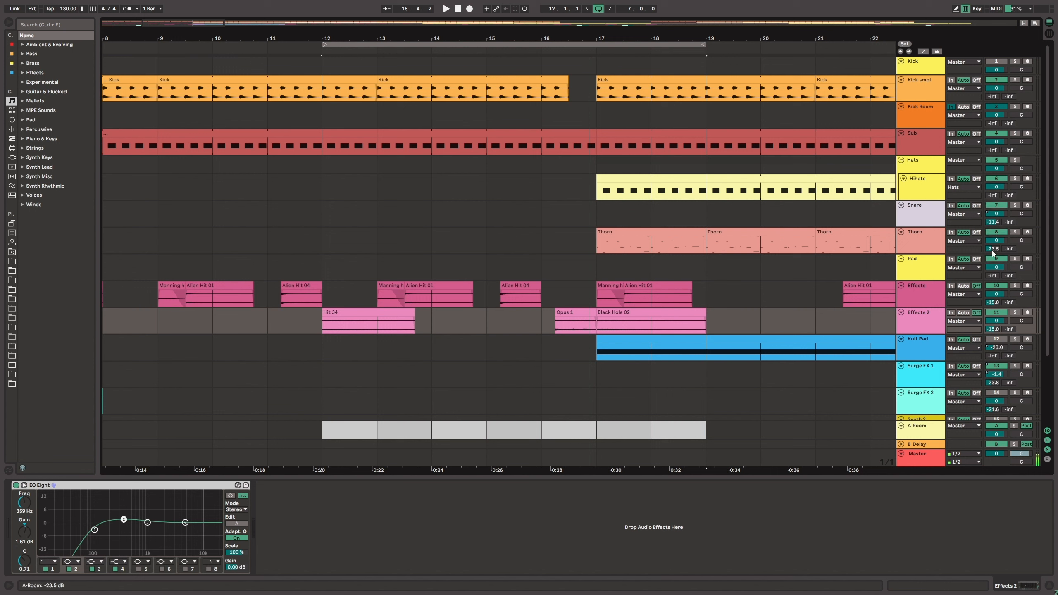
key("space")
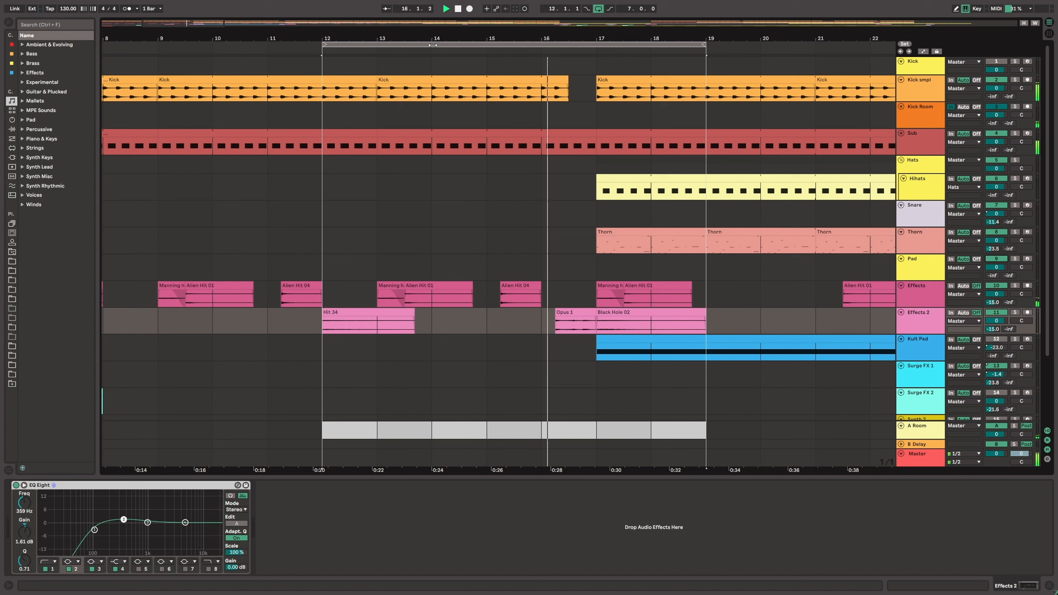
key("space")
left_click_drag(432, 45, 500, 50)
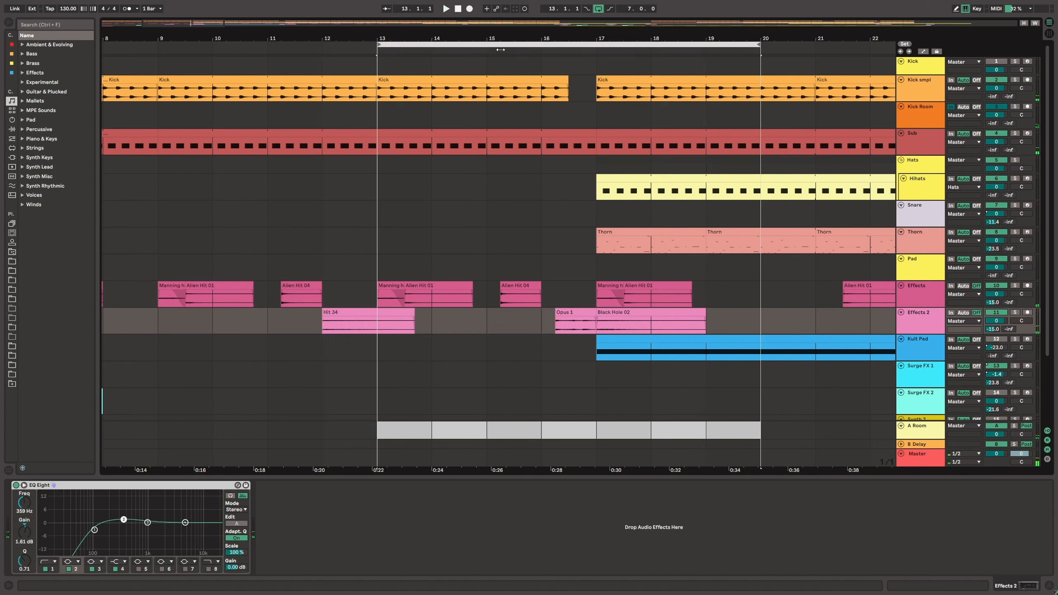
key("space")
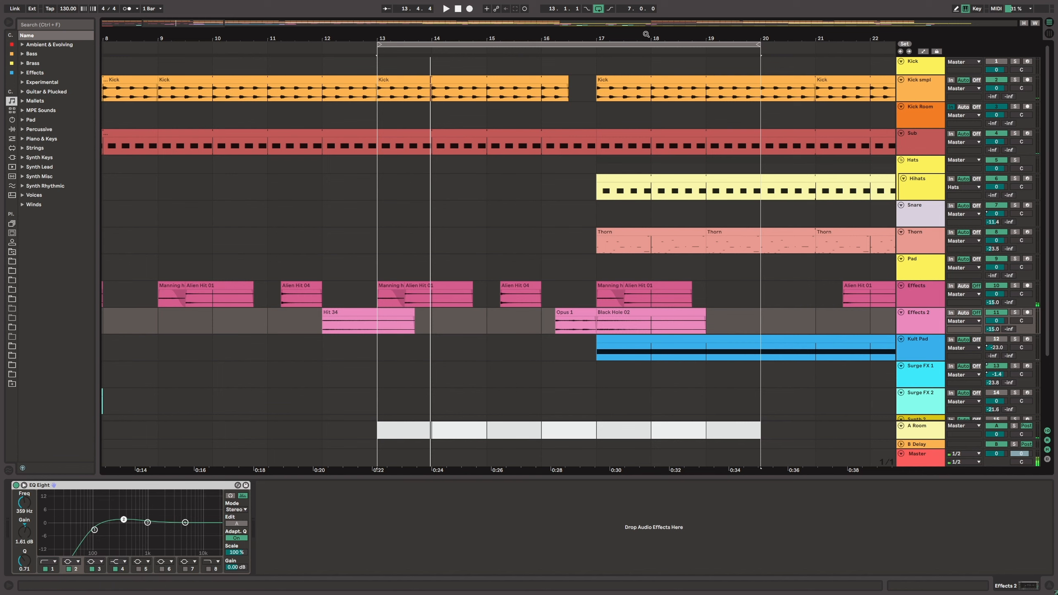
- Listen to the Effects 2 transition clips with the loop moved in turn to bars 32, 89 and 64
left_click_drag(646, 34, 520, 71)
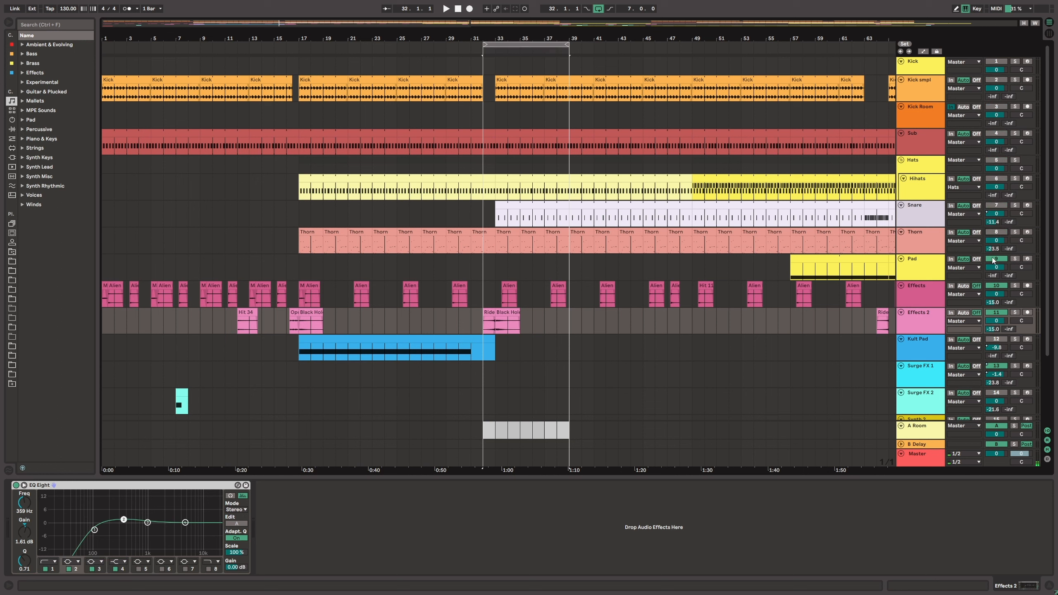
key("space")
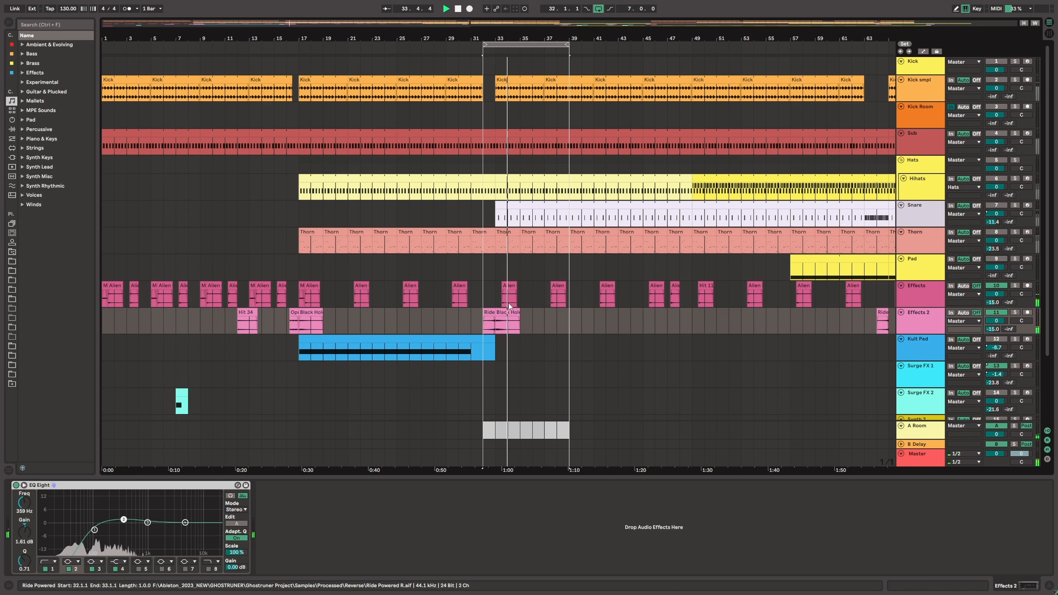
left_click_drag(692, 38, 692, 23)
left_click_drag(383, 38, 784, 63)
key("space")
key("space")
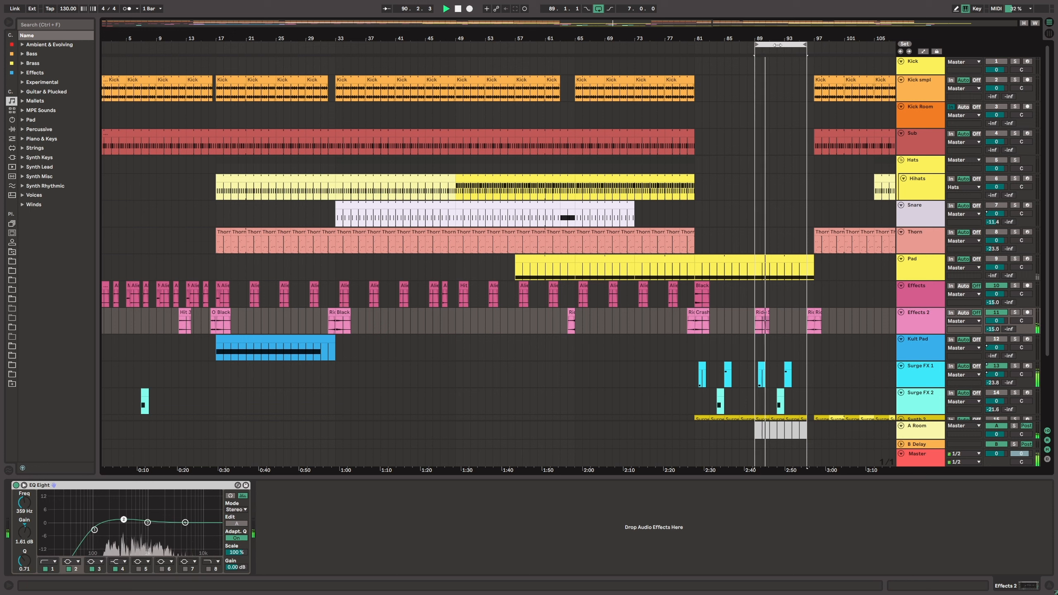
key("space")
left_click_drag(776, 43, 596, 75)
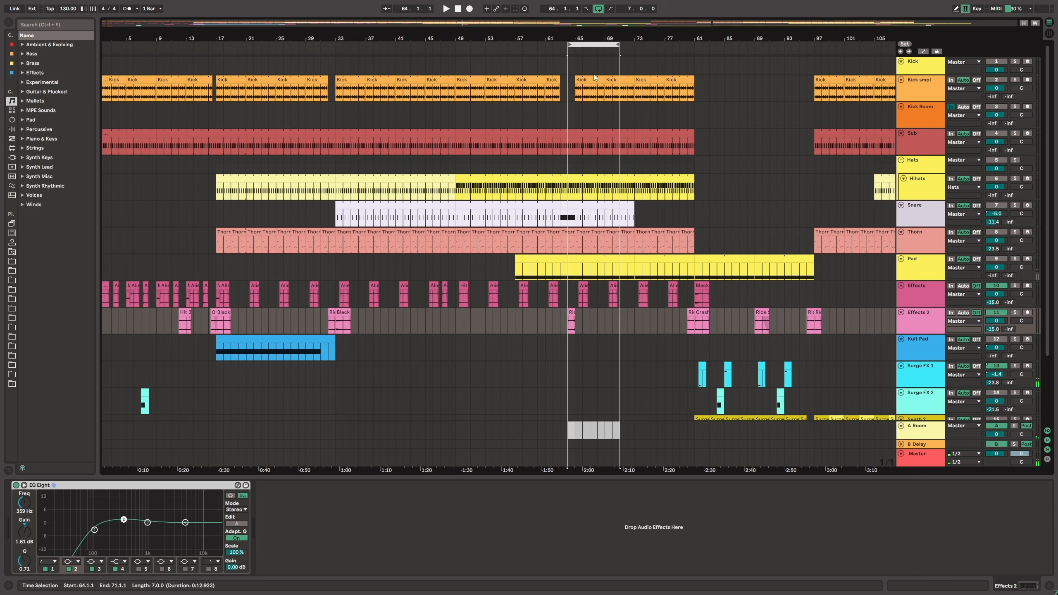
key("space")
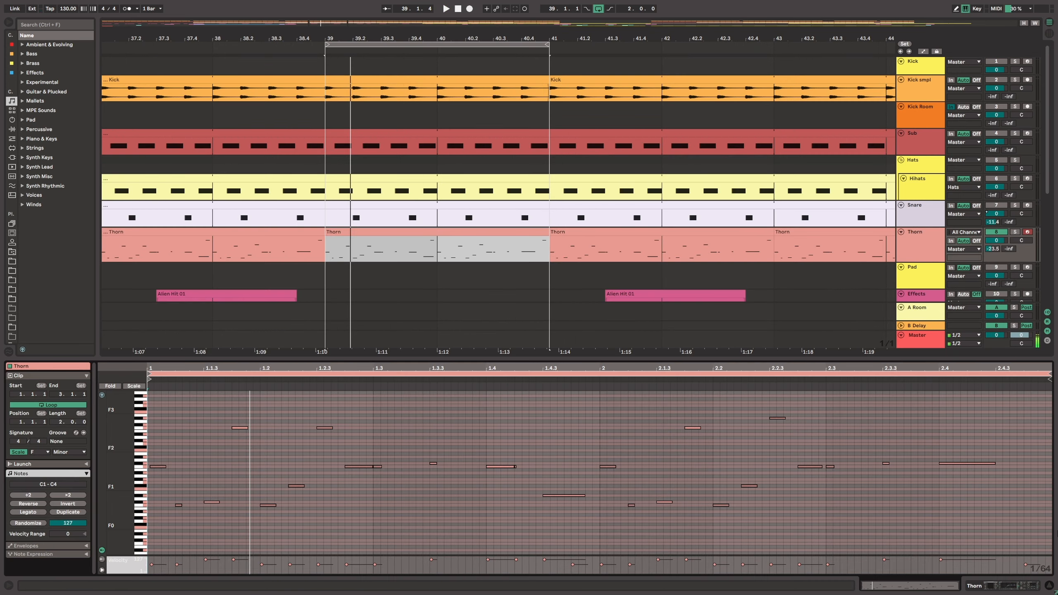
- Listen to the Thorn clip at bar 39 and examine the LEAD Companion preset in the track's DS Thorn synth
key("space")
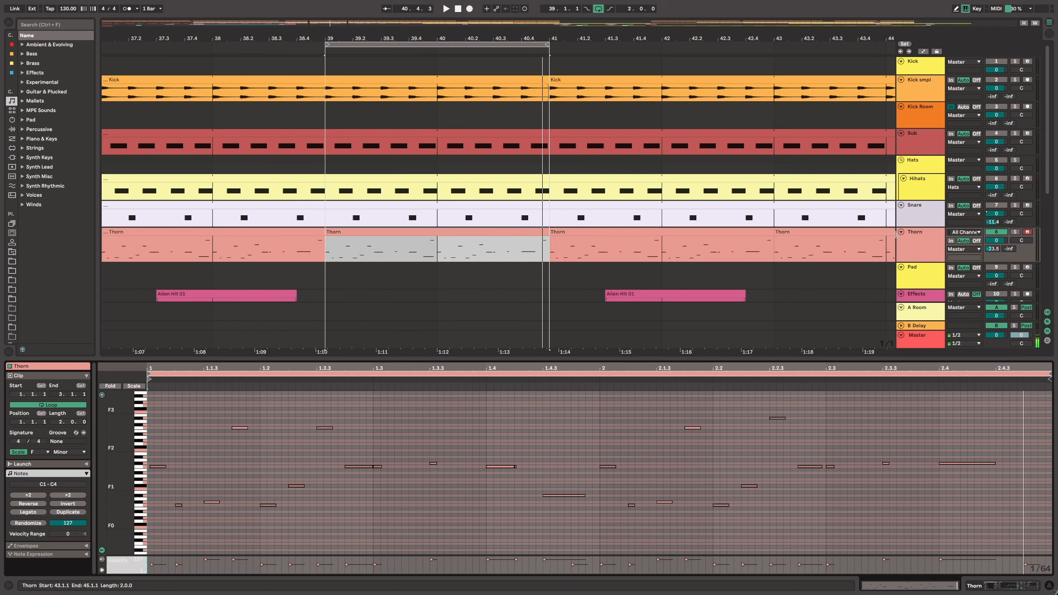
left_click(923, 252)
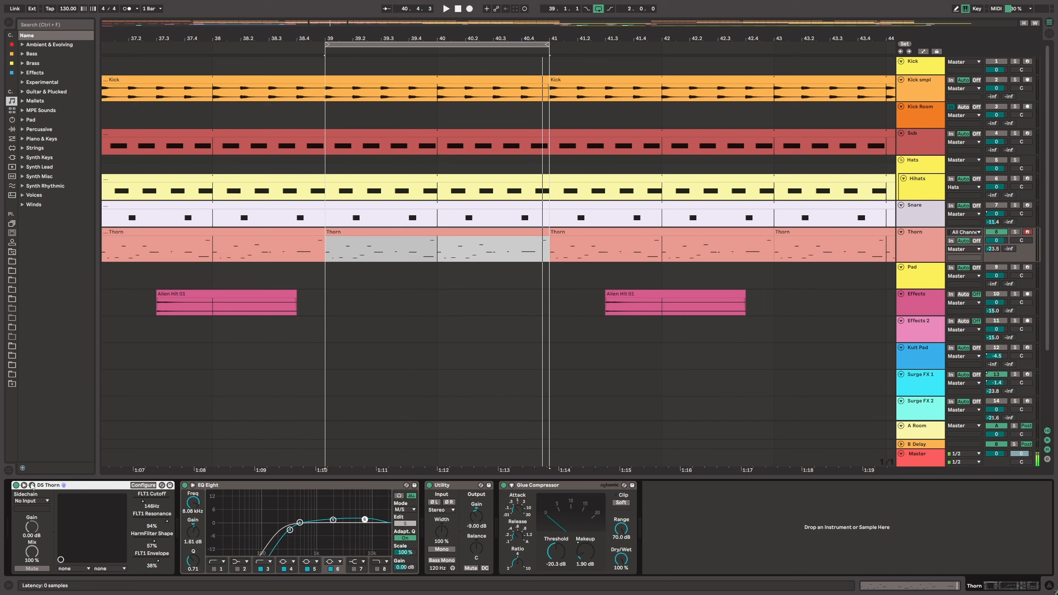
left_click(32, 485)
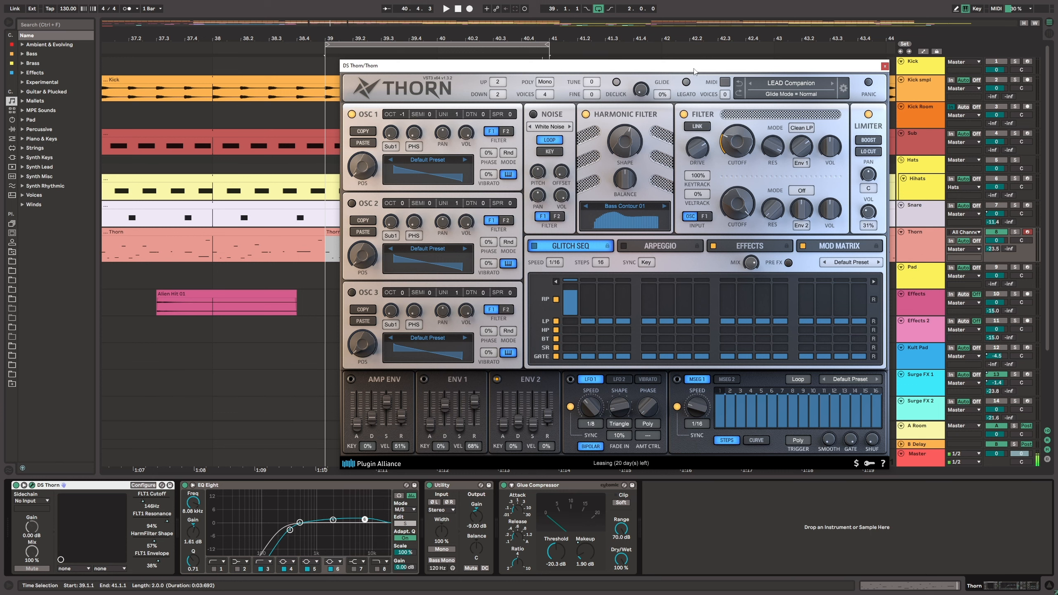
left_click_drag(694, 72, 697, 58)
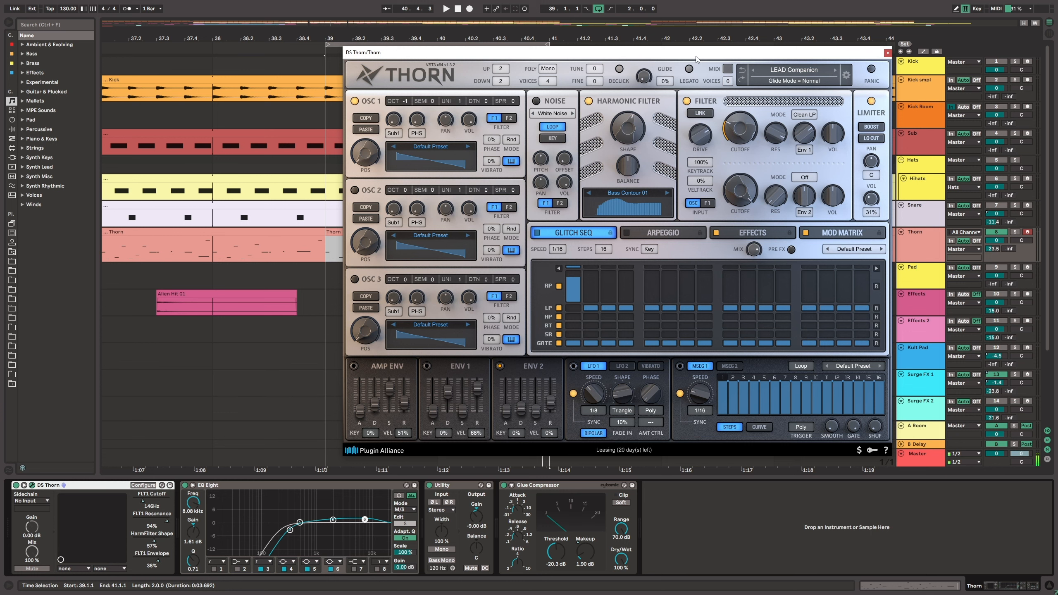
left_click_drag(696, 61, 695, 60)
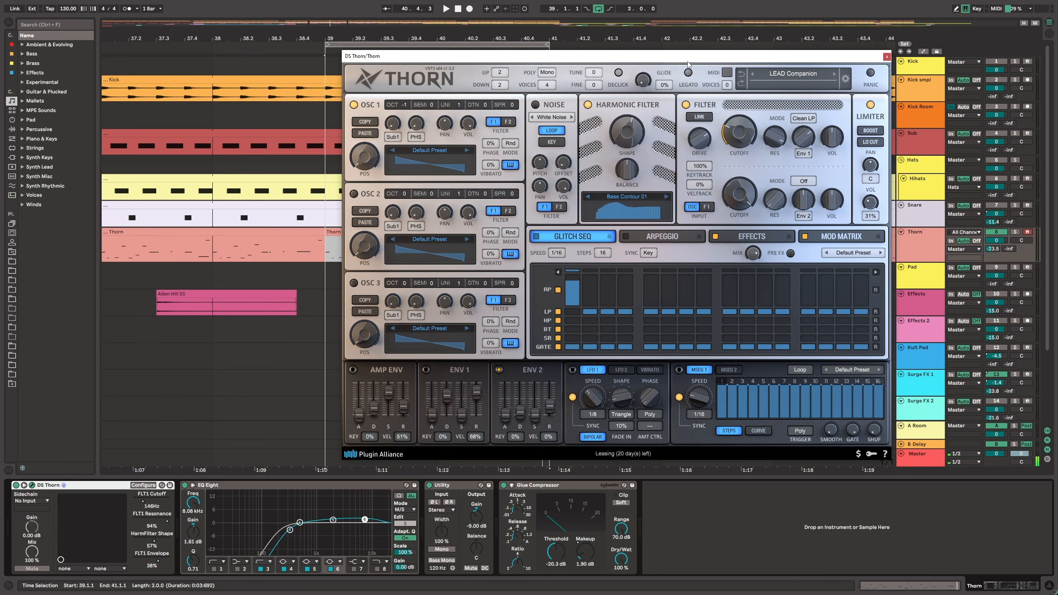
left_click_drag(686, 59, 687, 61)
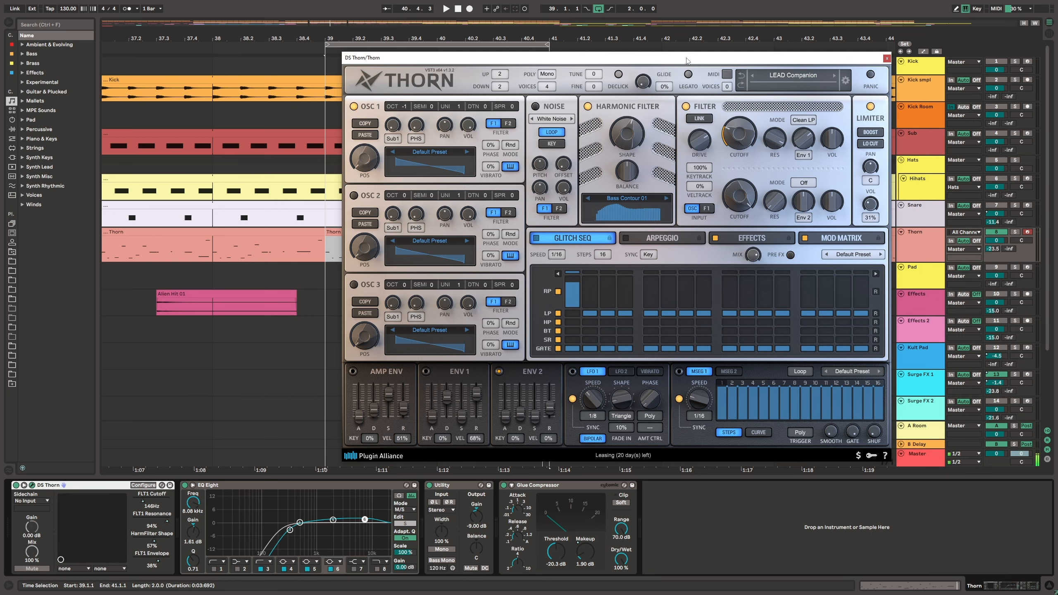
left_click_drag(686, 61, 685, 58)
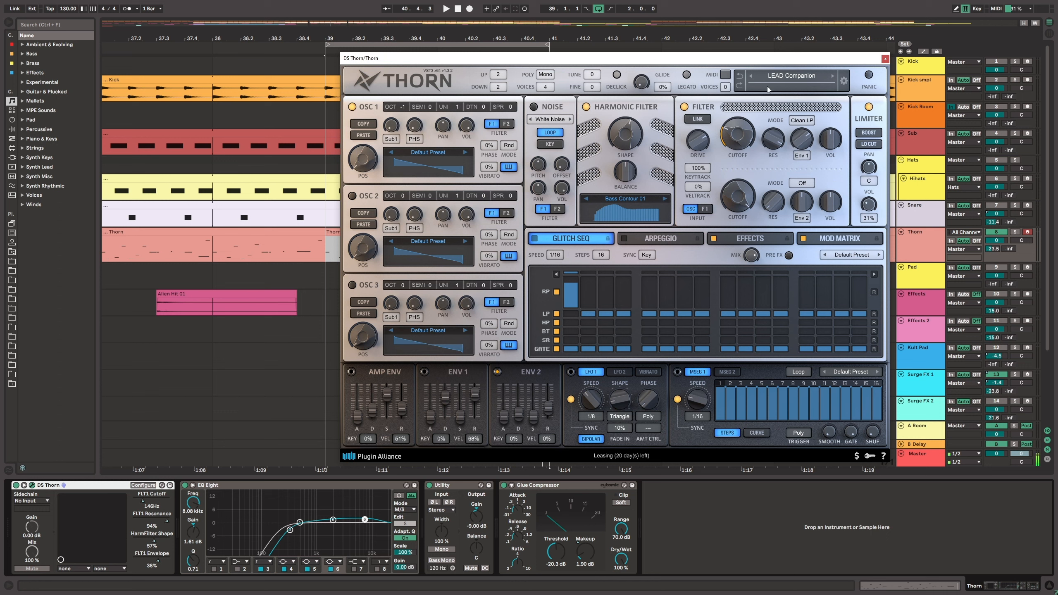
key("space")
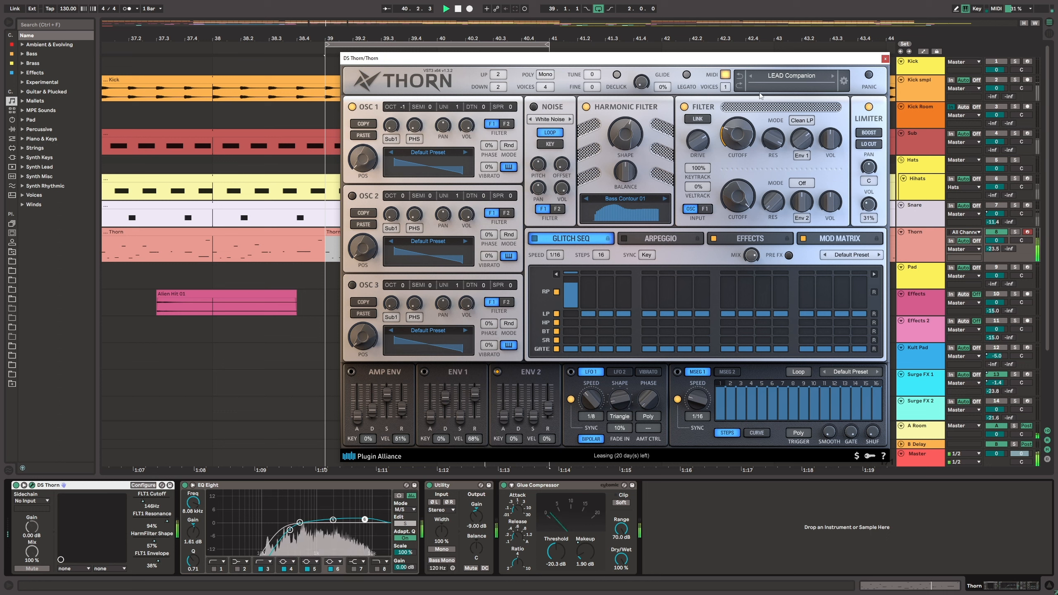
left_click(885, 58)
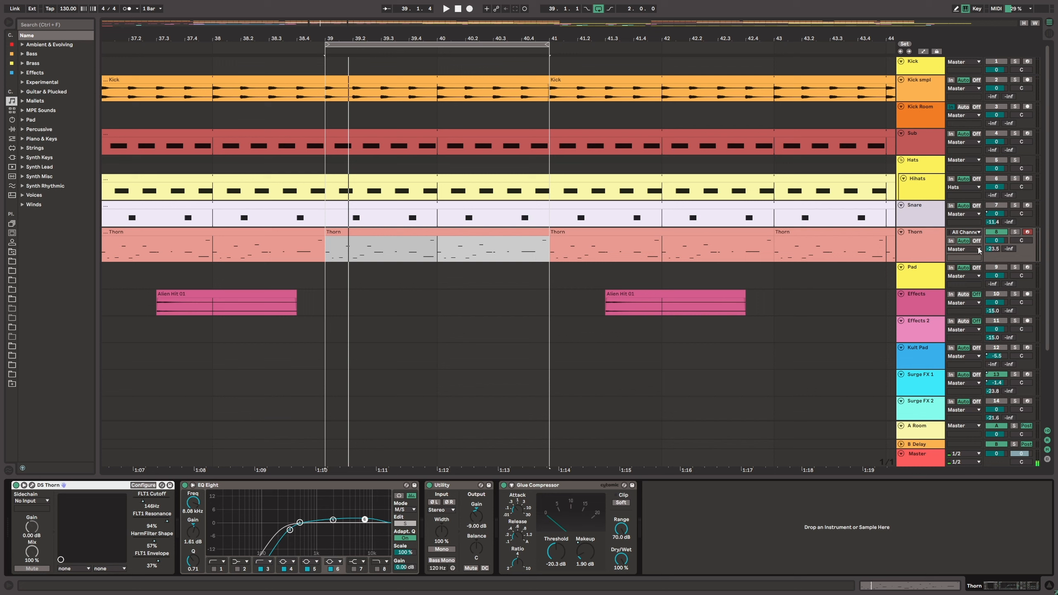
- Show the automation lanes, review the automated DS Thorn parameters such as FLT1 Cutoff, and play the loop
left_click(923, 51)
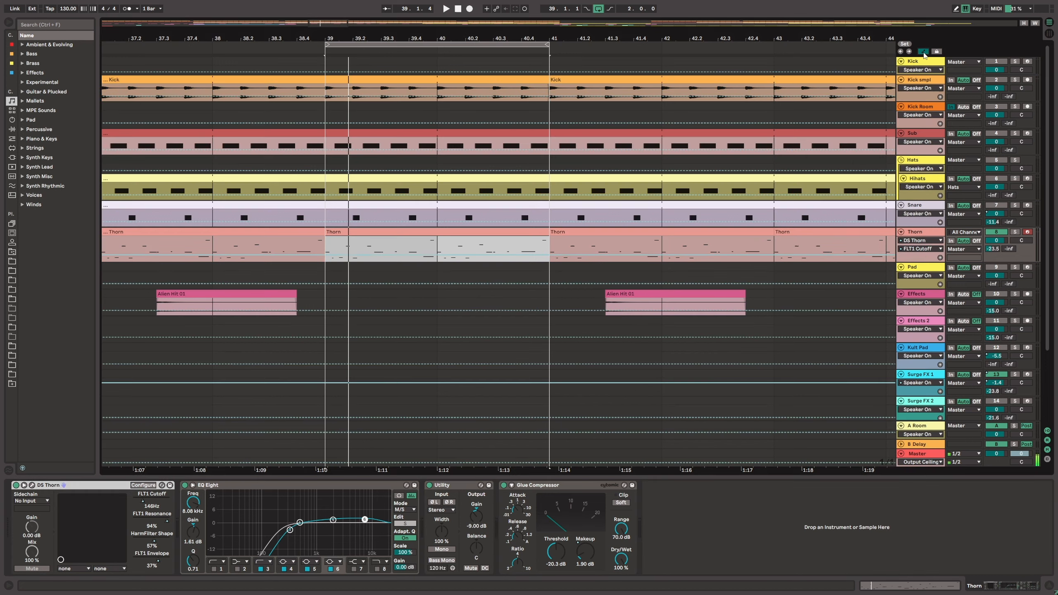
left_click(916, 249)
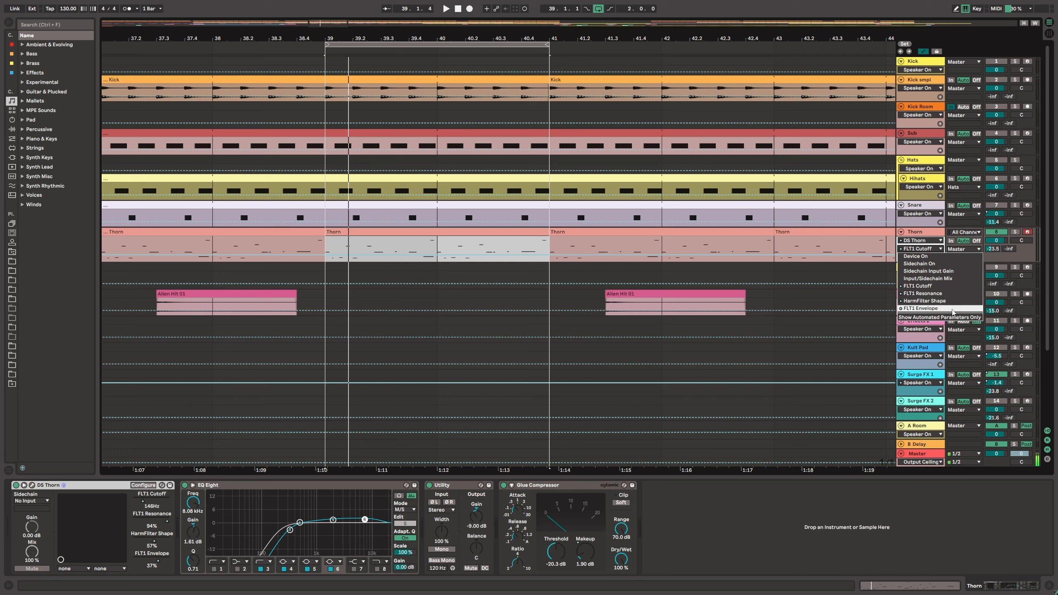
left_click(941, 248)
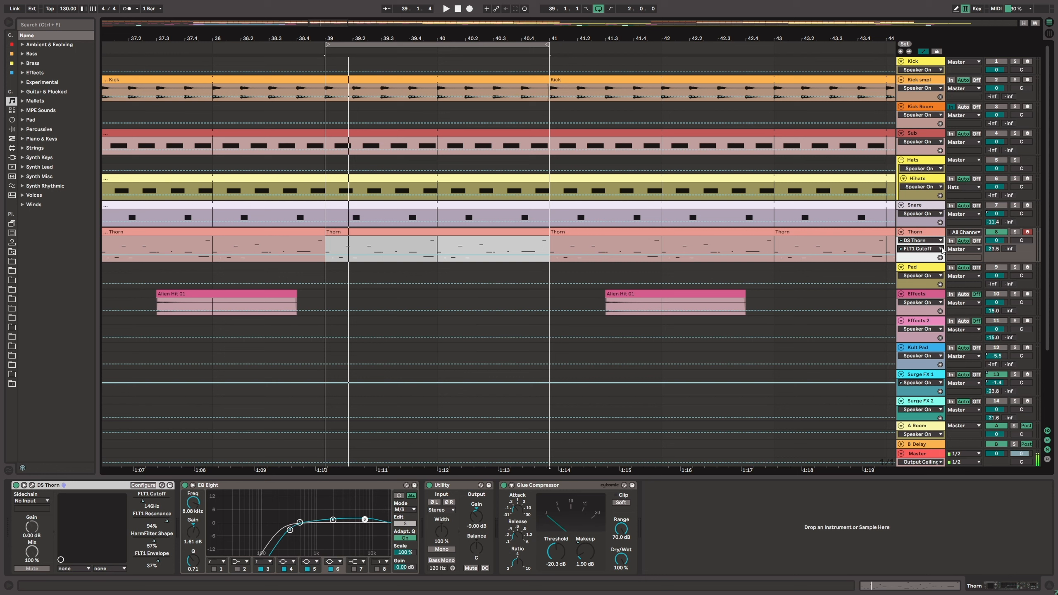
key("space")
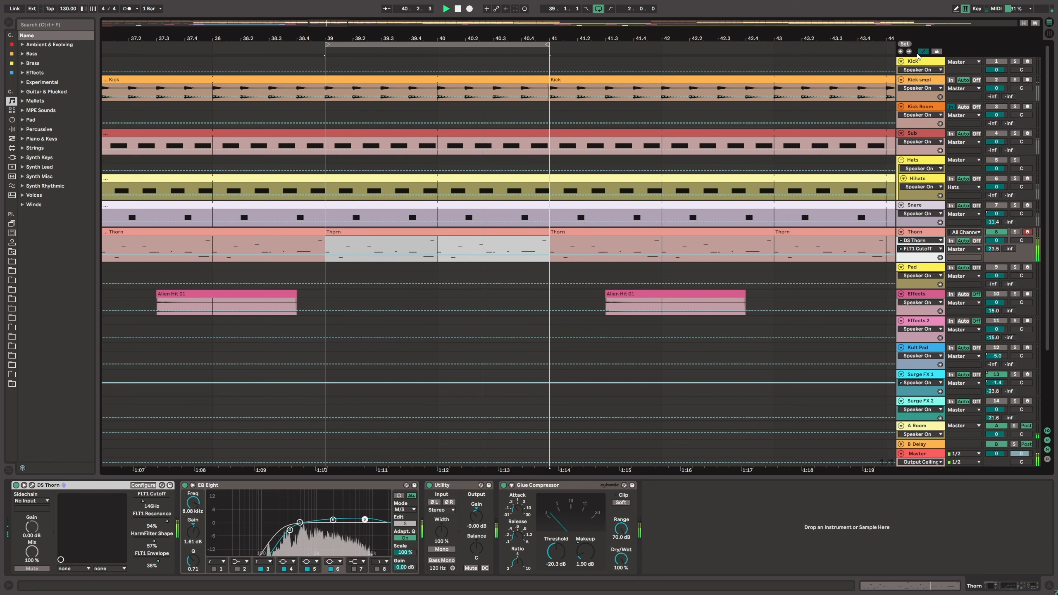
- Listen to the Thorn part with the two-bar loop moved in turn to bars 54, 70 and 76
left_click(550, 33)
left_click_drag(550, 33, 273, 45)
key("space")
key("space")
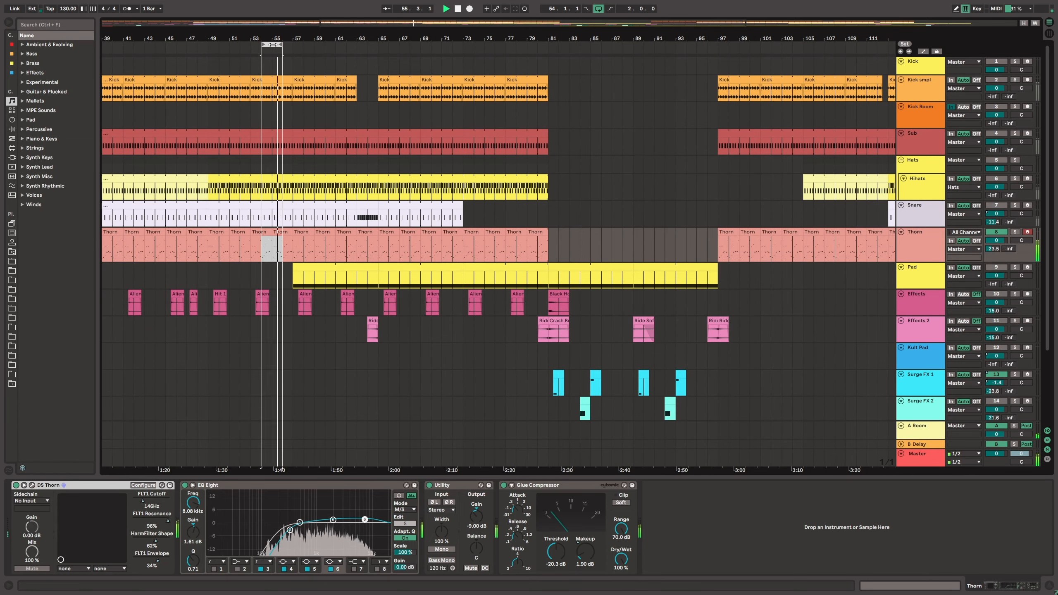
key("space")
left_click_drag(272, 45, 442, 63)
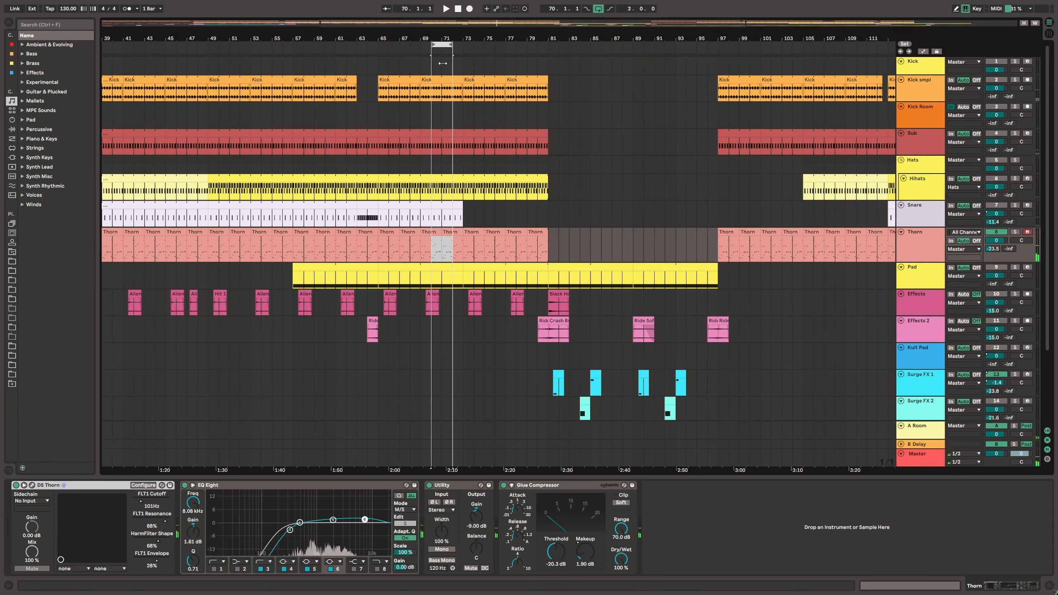
key("space")
left_click_drag(442, 37, 446, 43)
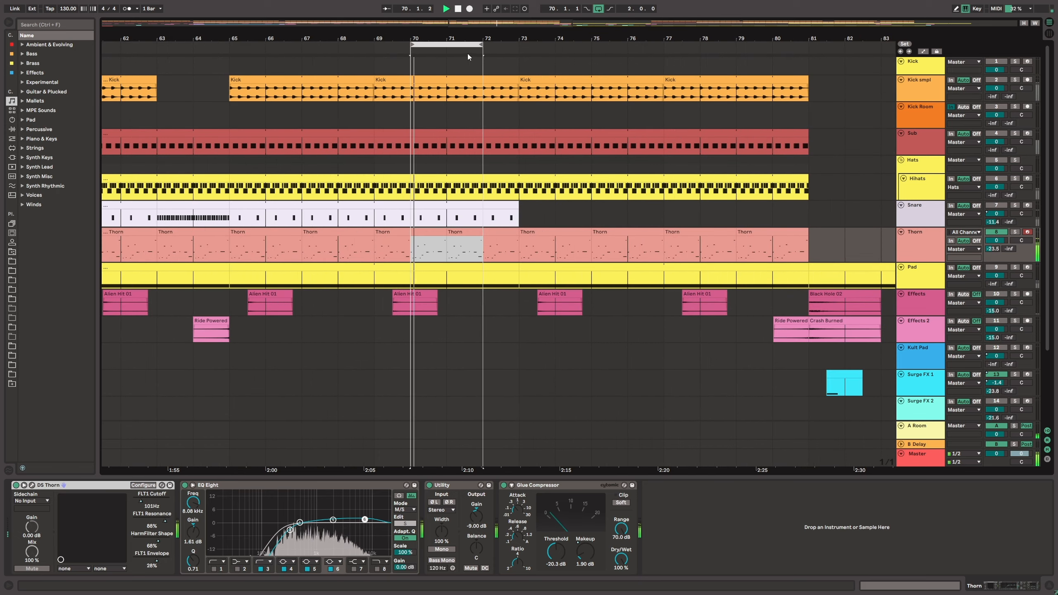
key("space")
left_click_drag(446, 42, 666, 53)
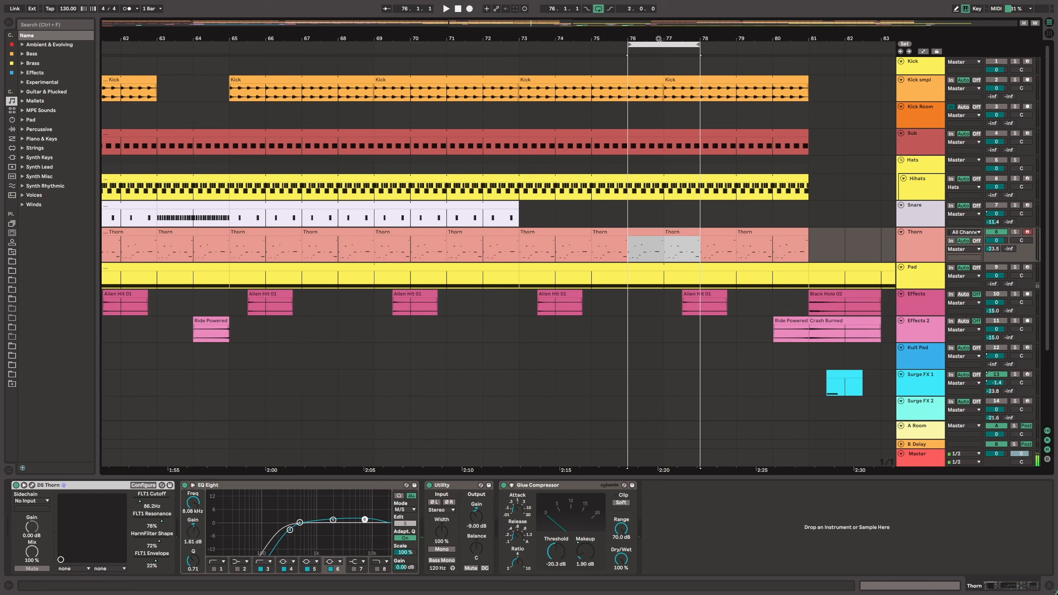
key("space")
- Listen to the Thorn part further on with the loop at bars 101, 110 and 135, and return the loop to bar 97
left_click_drag(659, 38, 638, 77)
key("space")
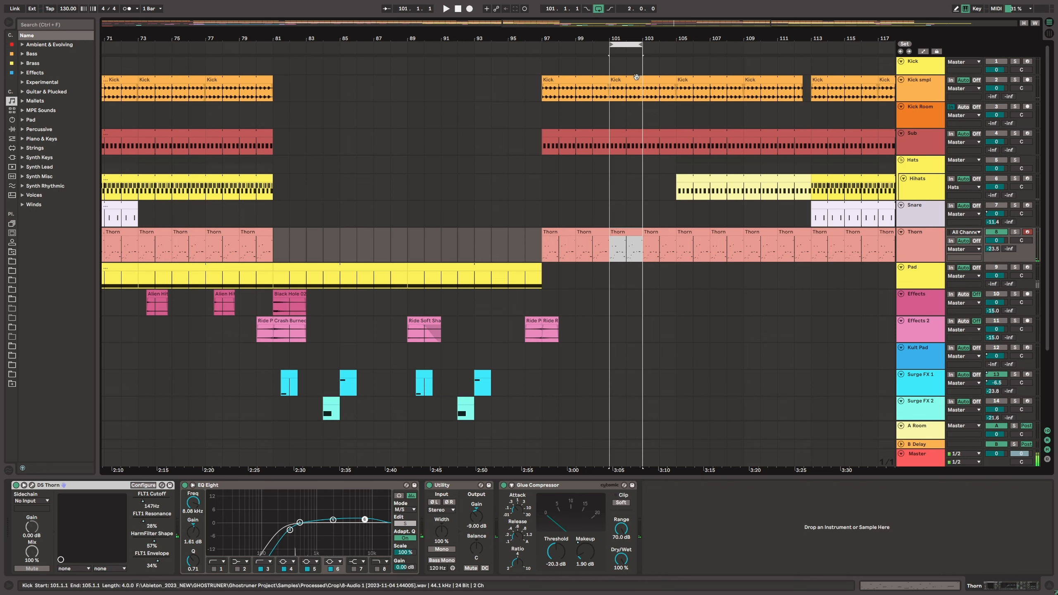
key("space")
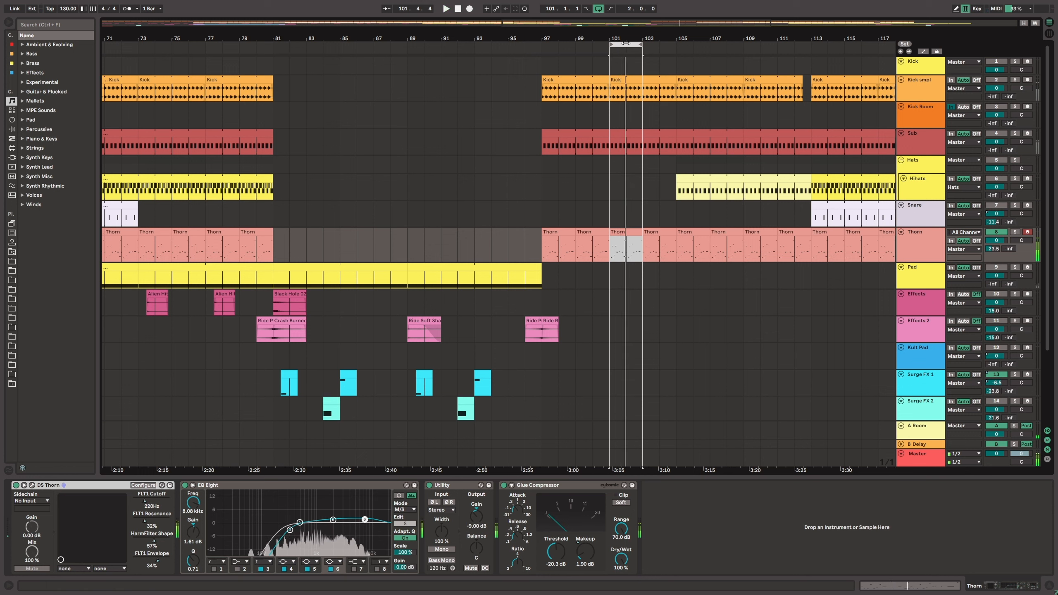
left_click_drag(626, 43, 793, 56)
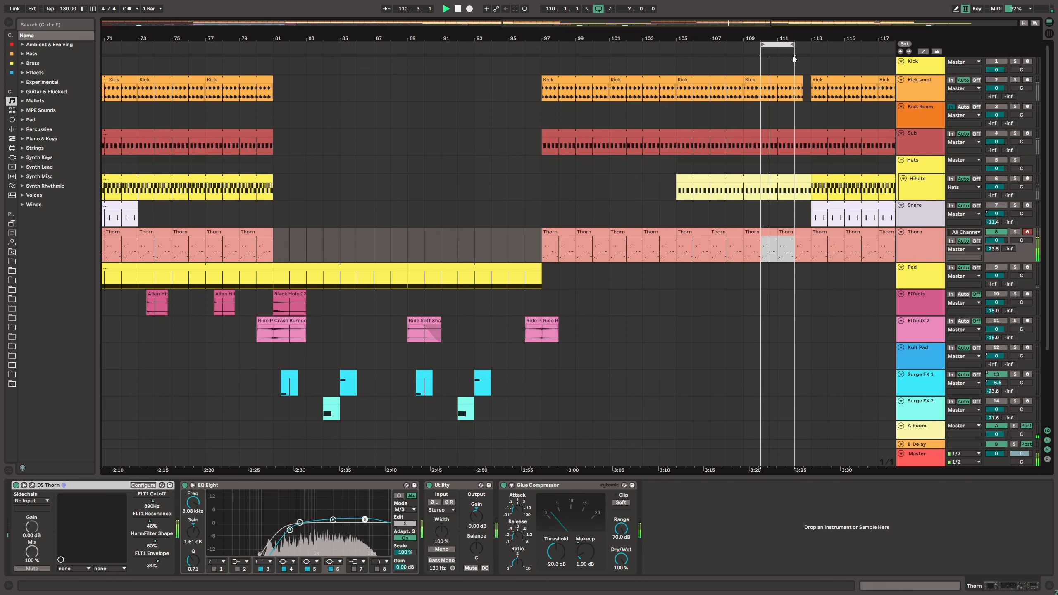
mouse_move(779, 37)
left_mouse_down()
mouse_move(356, 38)
mouse_move(655, 59)
mouse_move(610, 52)
mouse_move(780, 52)
left_mouse_up()
key("space")
key("space")
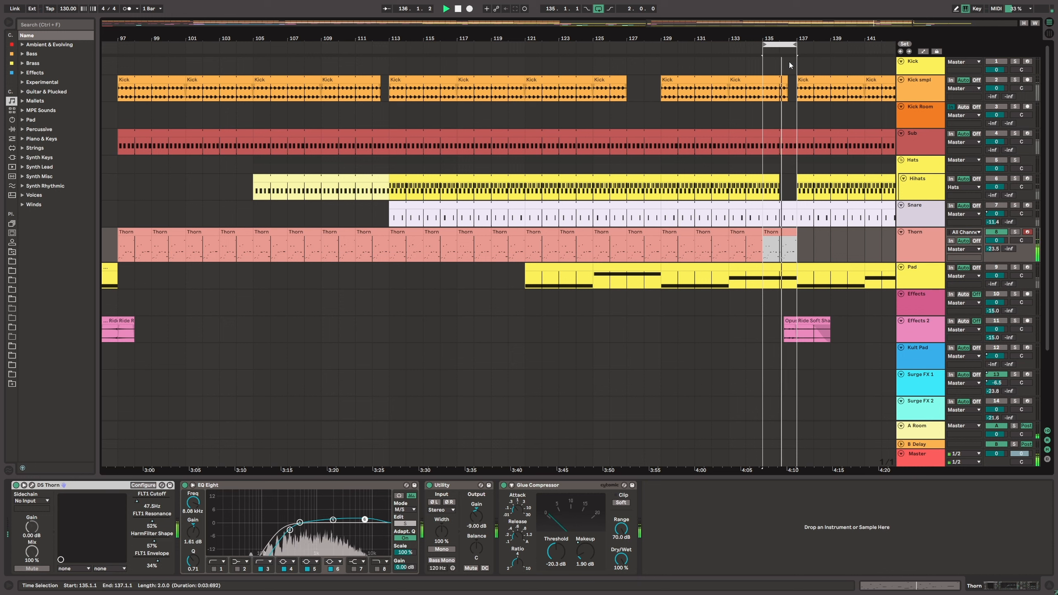
key("space")
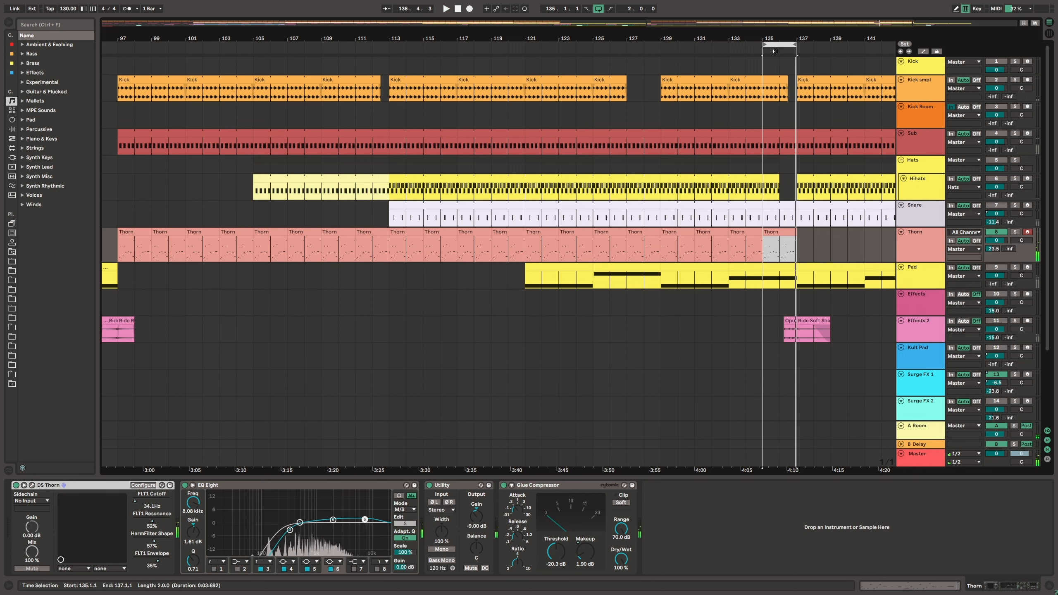
left_click_drag(774, 51, 202, 119)
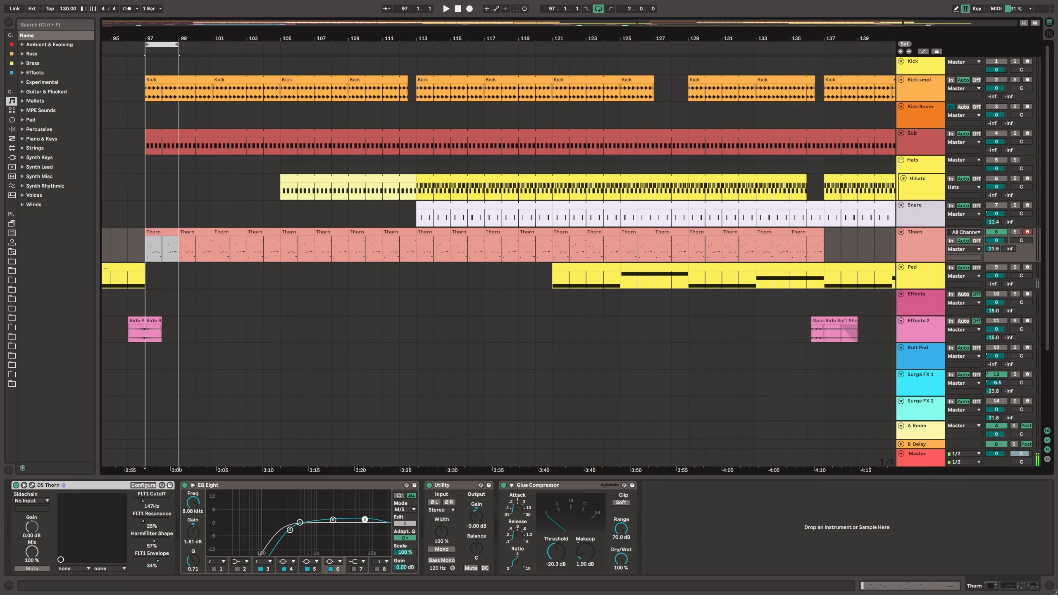
- Listen to the Synth 2 Surge clips with a two-bar loop at bar 92 and a four-bar loop at bar 97
left_click_drag(159, 39, 362, 63)
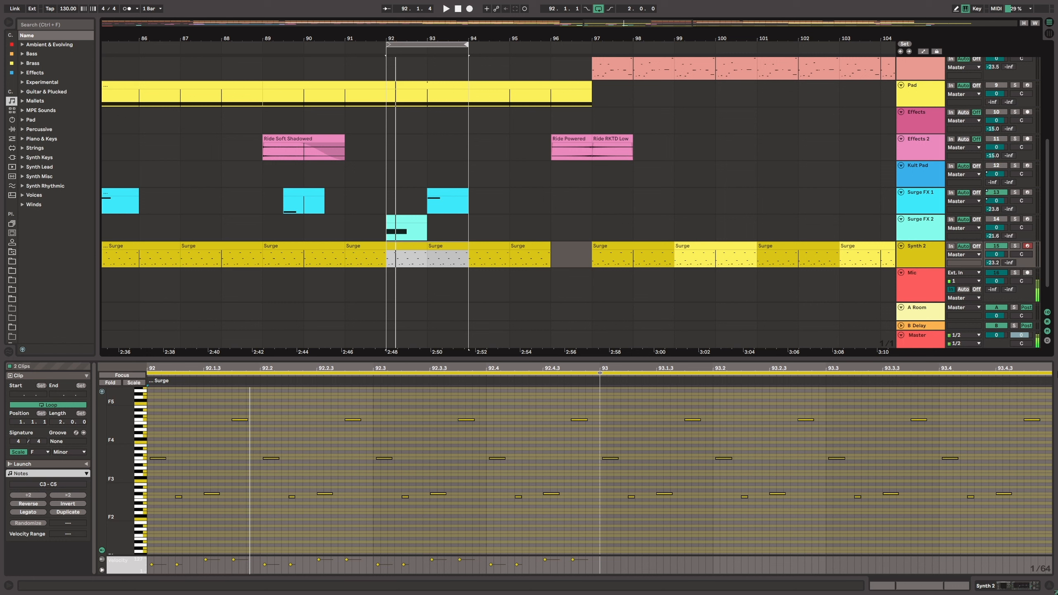
key("space")
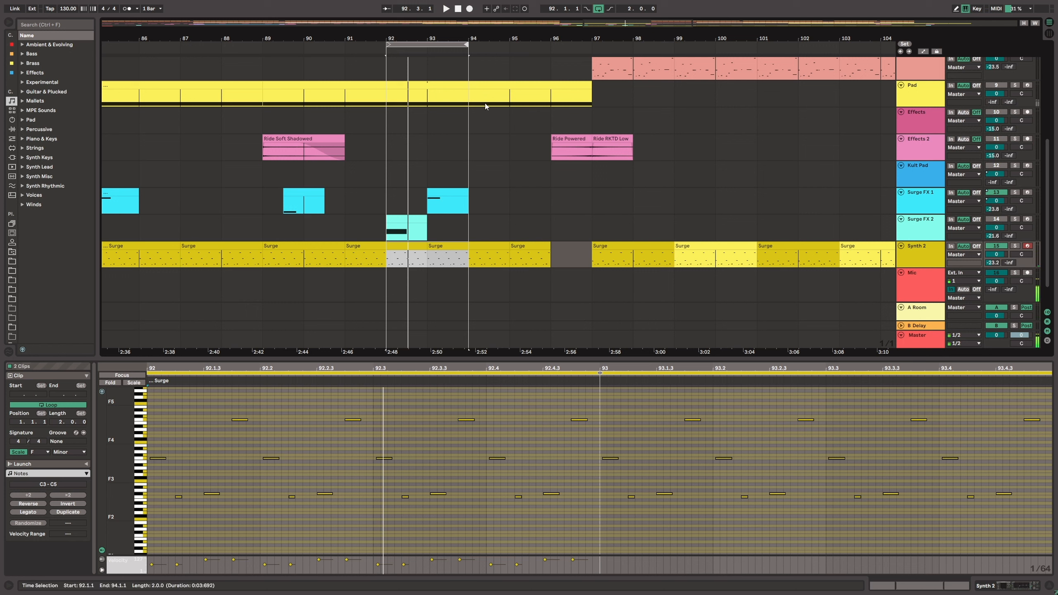
left_click_drag(453, 45, 757, 45)
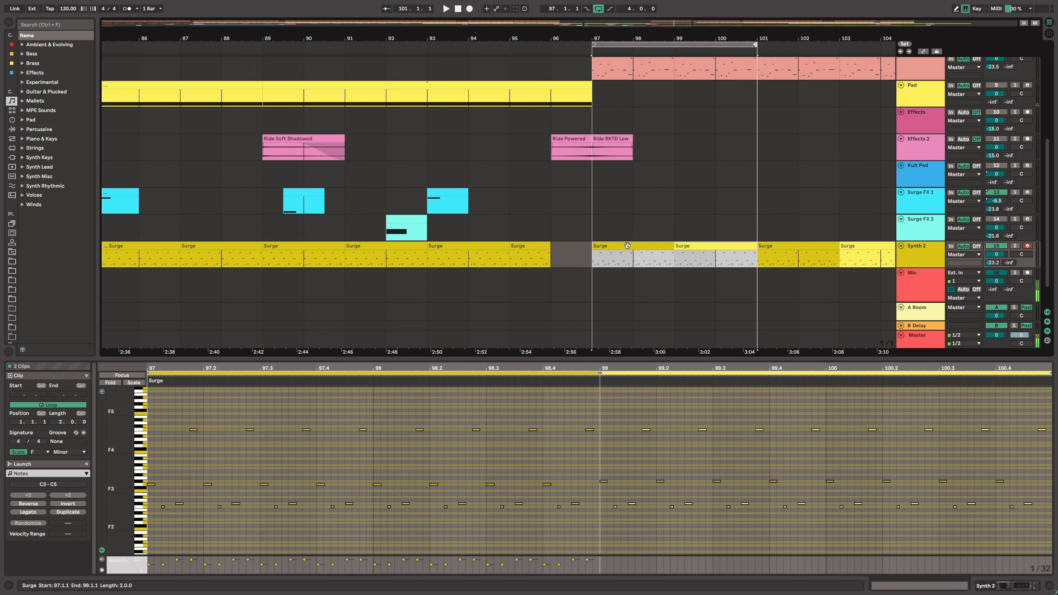
left_click(628, 246)
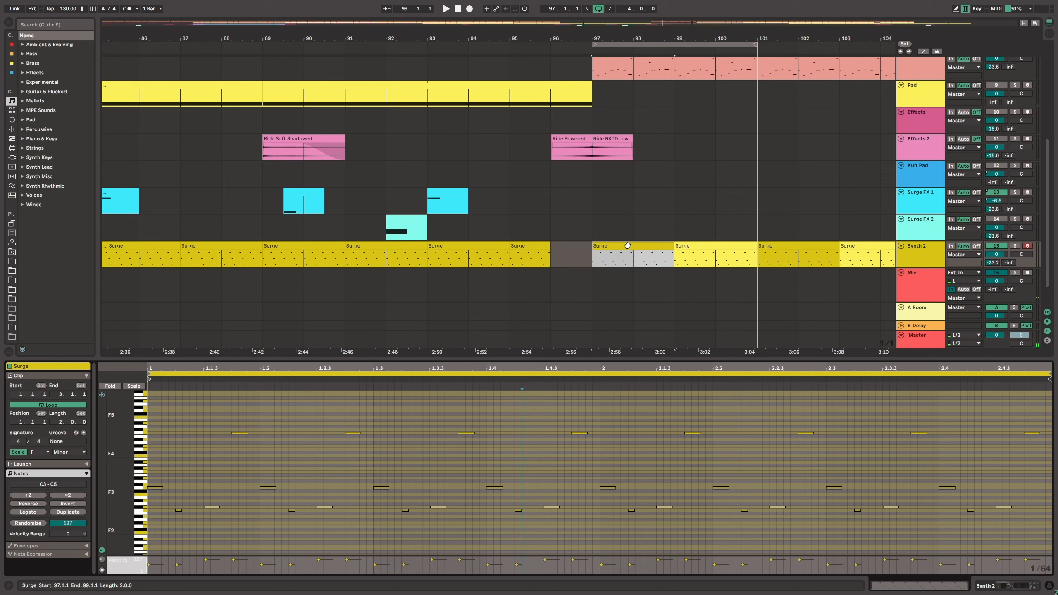
key("space")
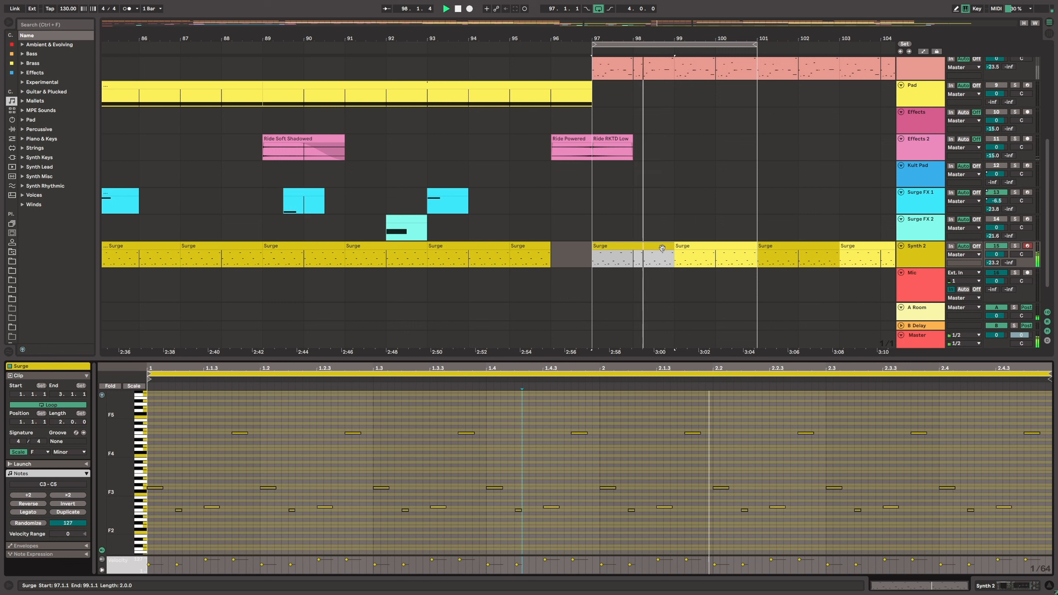
- Compare the MIDI notes of the Surge clips at bars 97 and 99, and play the loop
left_click(702, 248)
left_click(648, 246)
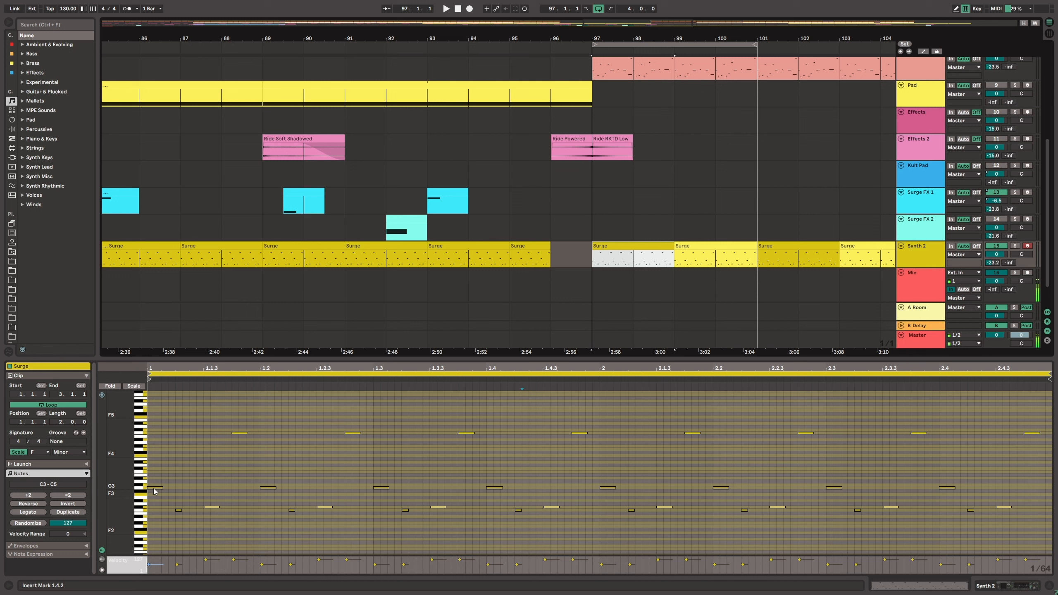
left_click(704, 246)
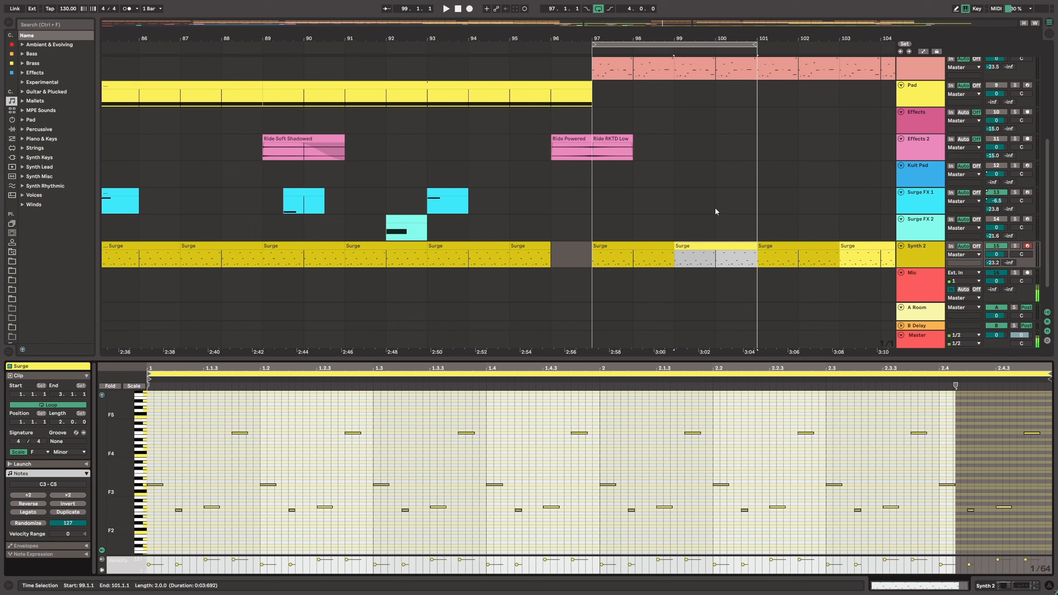
key("space")
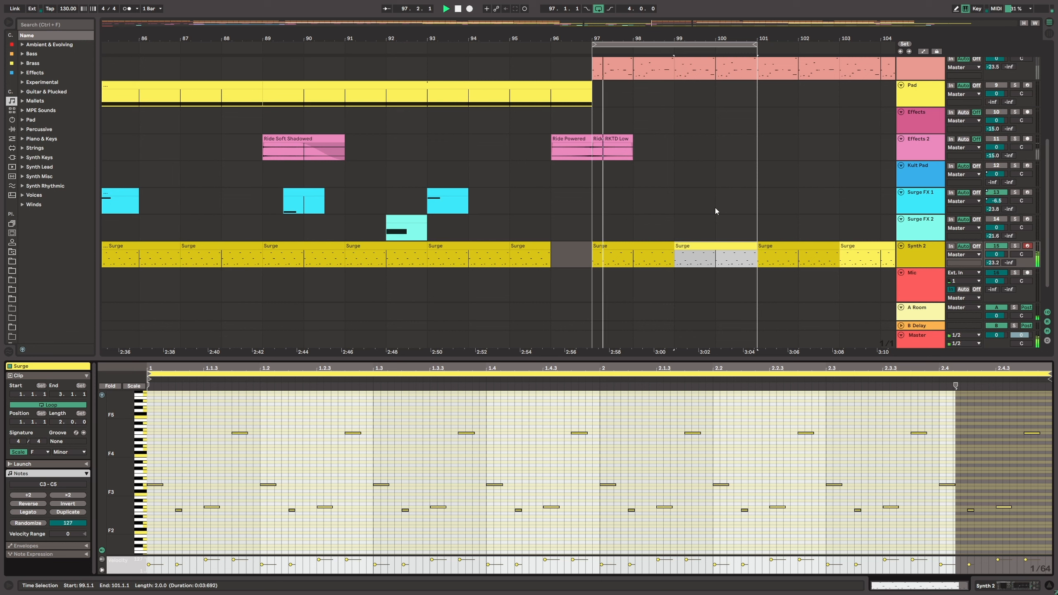
- Open the Synth 2 track's Surge XT synth, examine its Anthemish 3 preset in the Polysynths category, and close the synth window
left_click(923, 253)
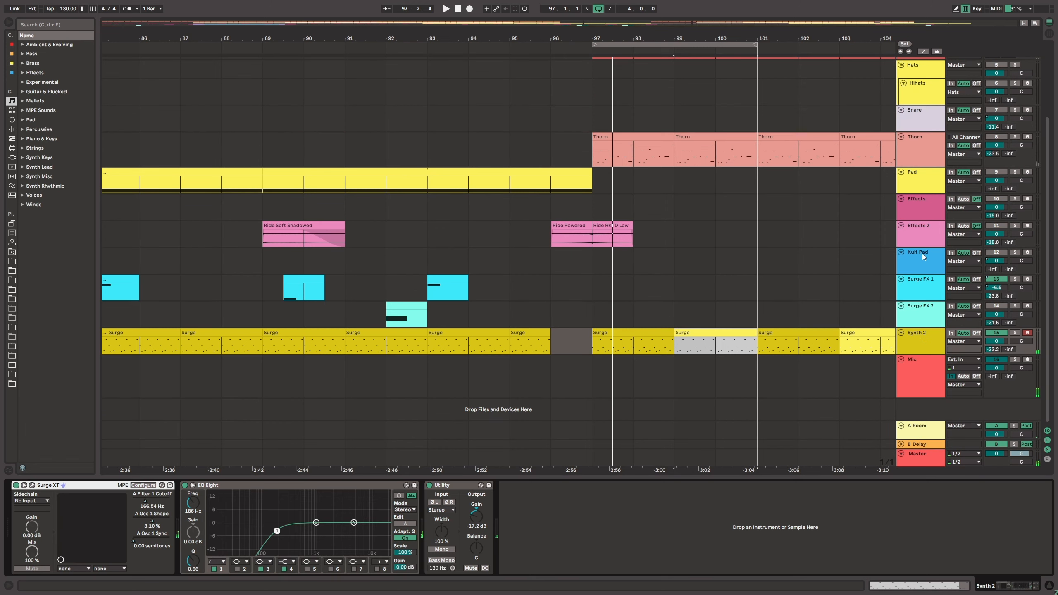
left_click(32, 486)
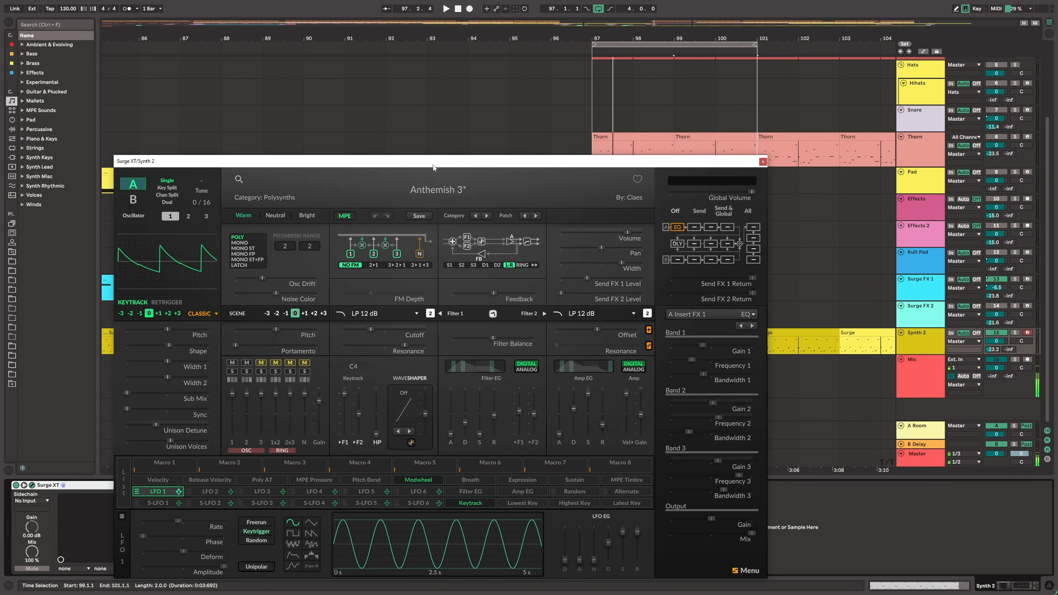
left_click_drag(430, 164, 562, 91)
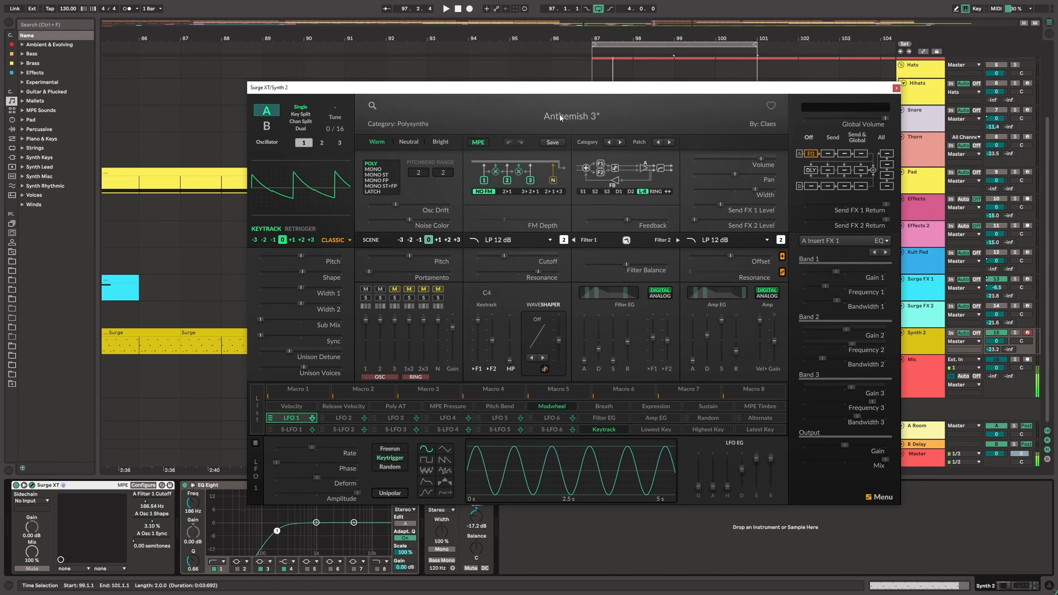
left_click(569, 121)
mouse_move(412, 250)
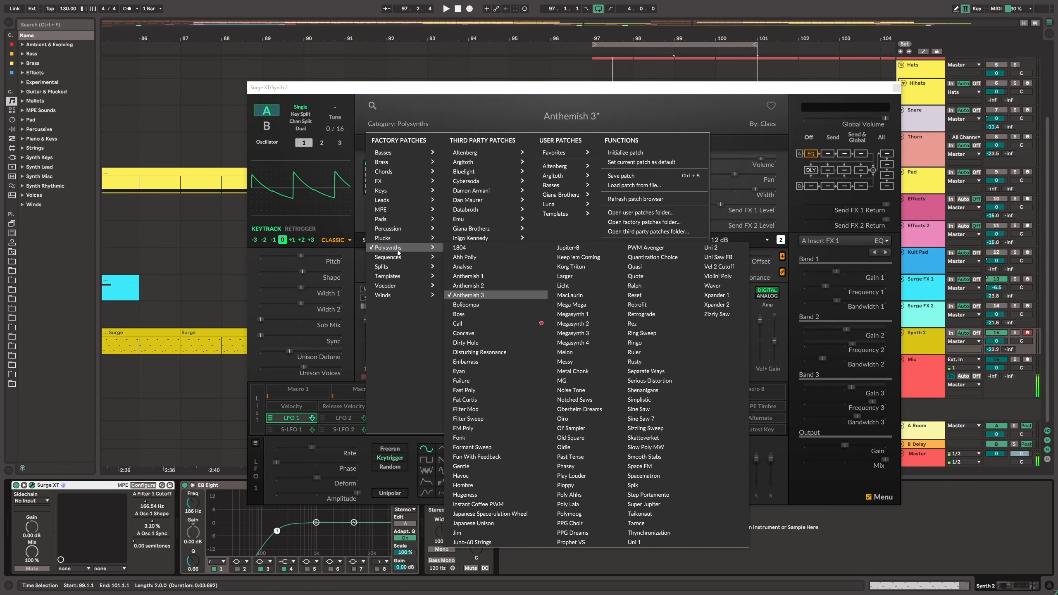
left_click(504, 90)
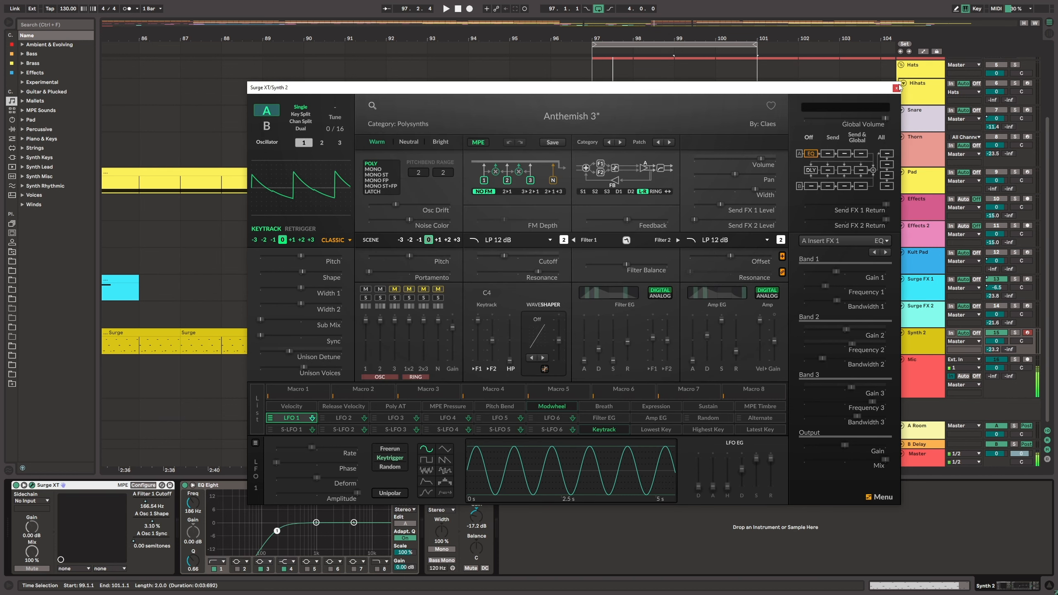
left_click(897, 89)
- Enlarge the Synth 2 track, review the automated Surge XT parameters such as A Osc 1 Sync, and hide the automation lanes
mouse_move(921, 354)
left_mouse_down()
mouse_move(920, 418)
mouse_move(921, 370)
left_mouse_up()
left_click(915, 341)
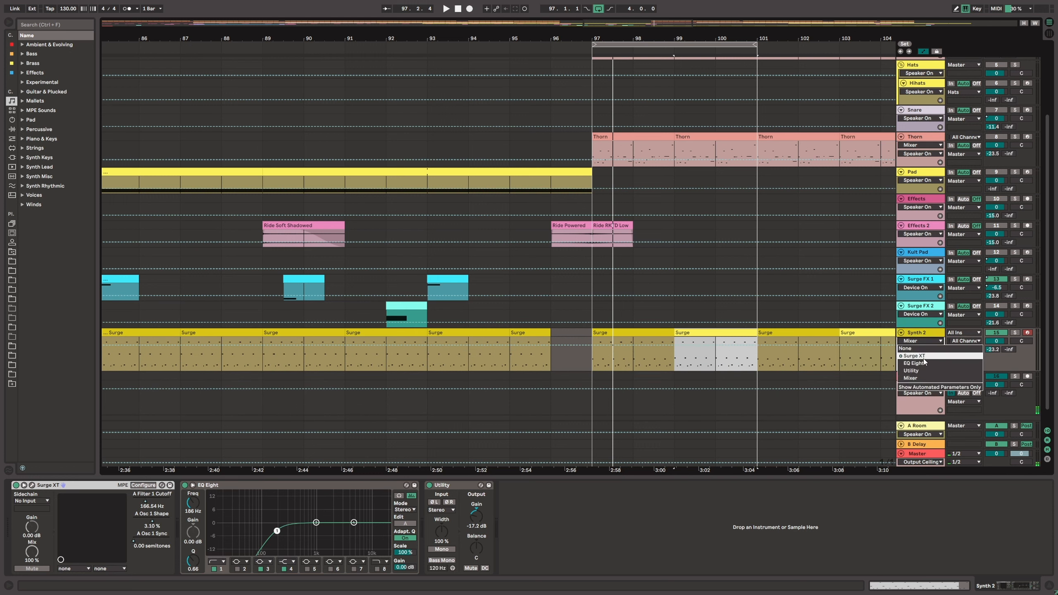
left_click(924, 358)
left_click(922, 350)
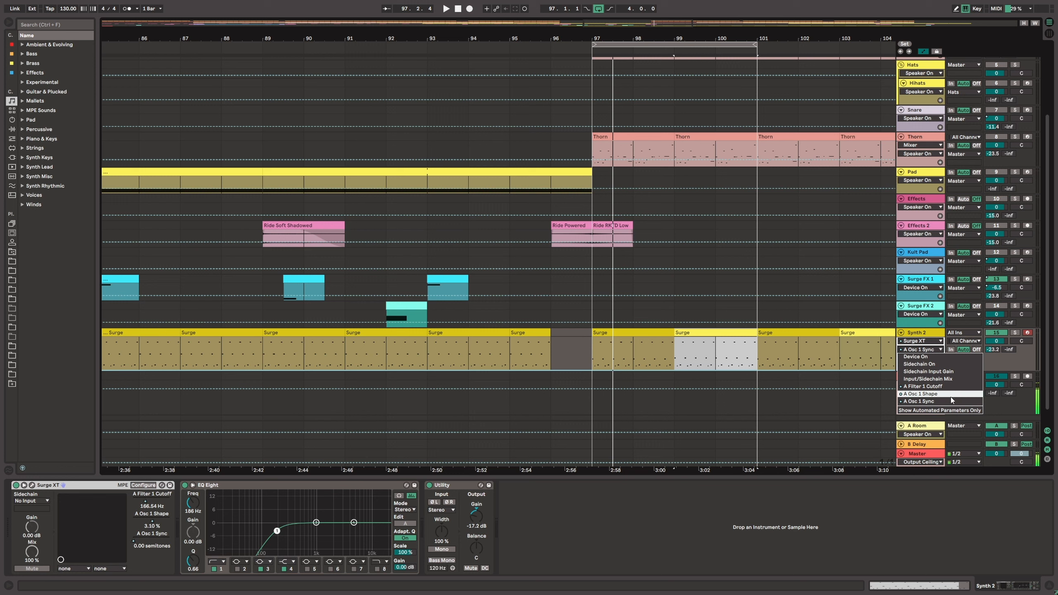
left_click(918, 333)
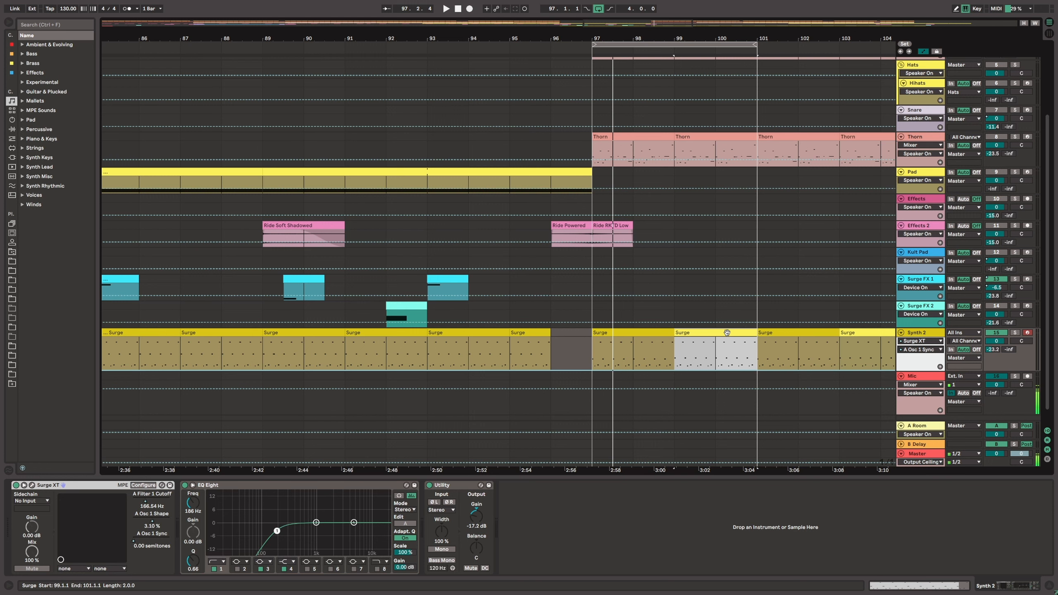
left_click(924, 52)
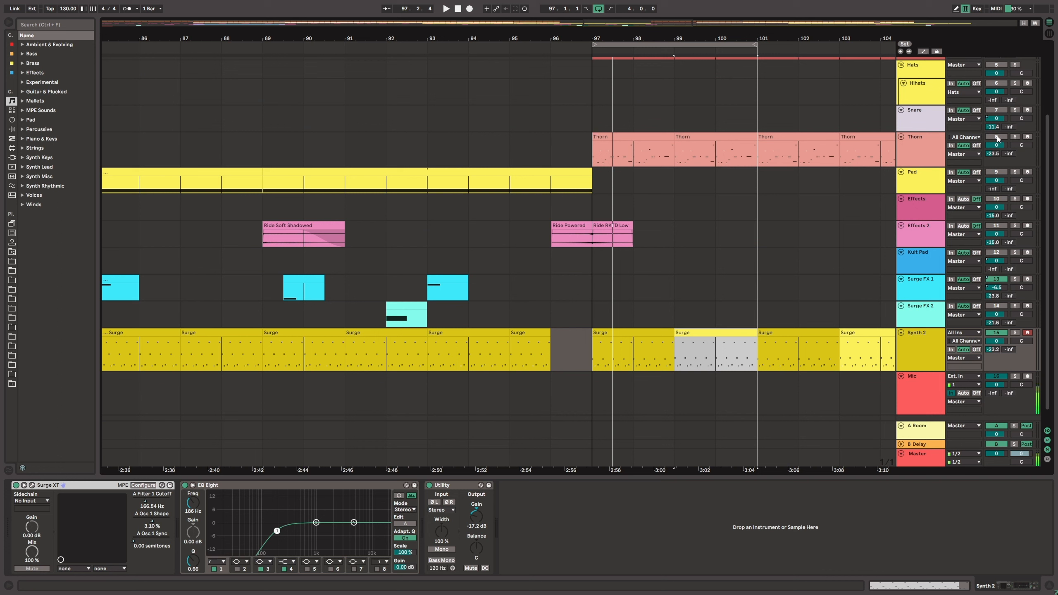
- Unmute the Thorn, Kick smpl, Kick Room, Sub, Hats, HiHats, Snare, Effects and Effects 2 tracks and play the loop at bar 97 with Synth 2
key("space")
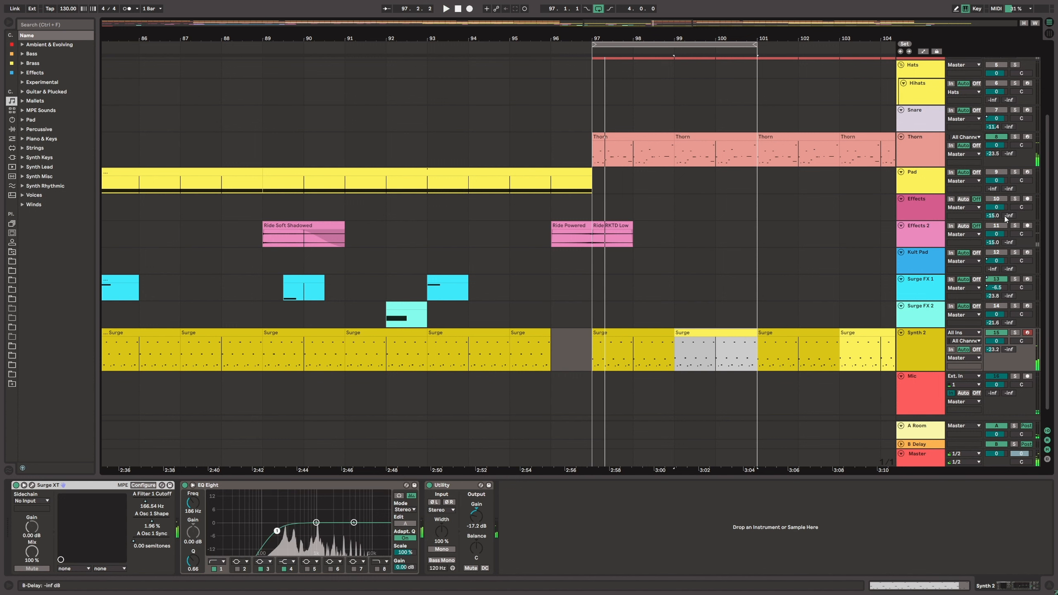
scroll(1002, 248, "up", 3)
scroll(1002, 248, "up", 4)
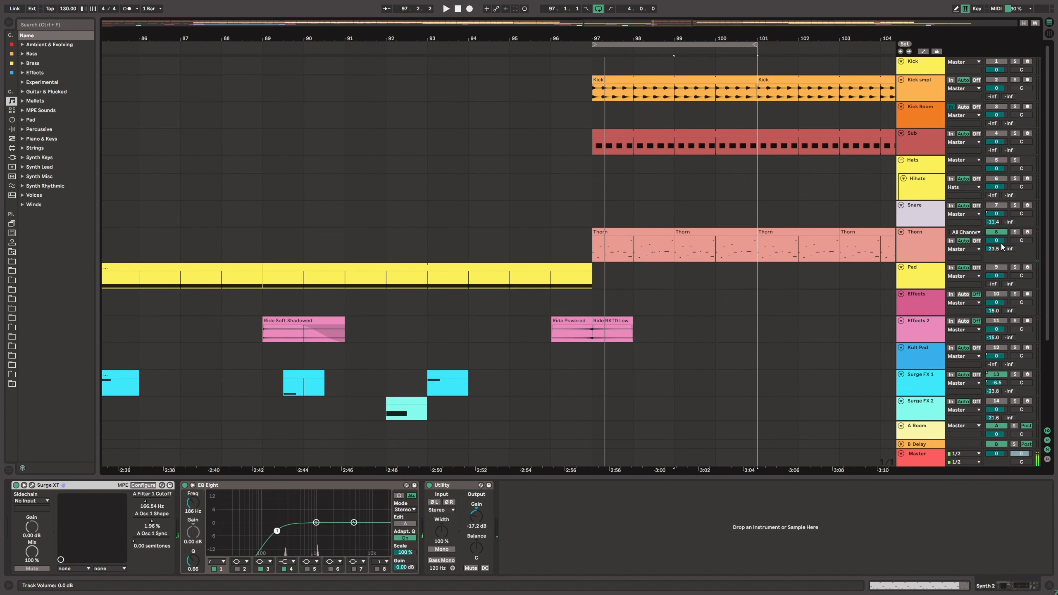
left_click(997, 81)
left_click(997, 108)
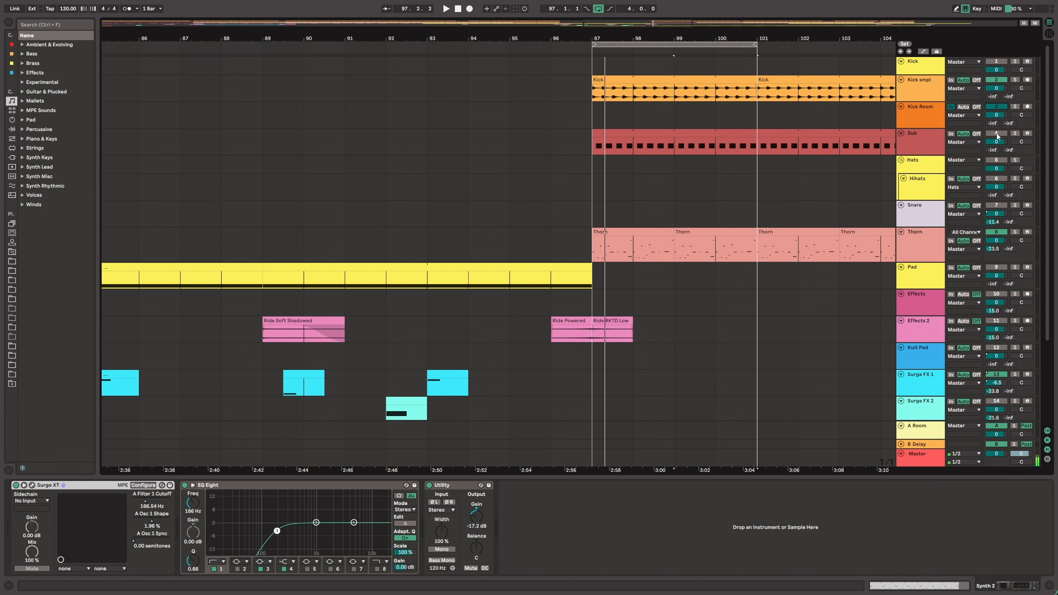
left_click(997, 134)
left_click(996, 161)
left_click(996, 179)
left_click(997, 206)
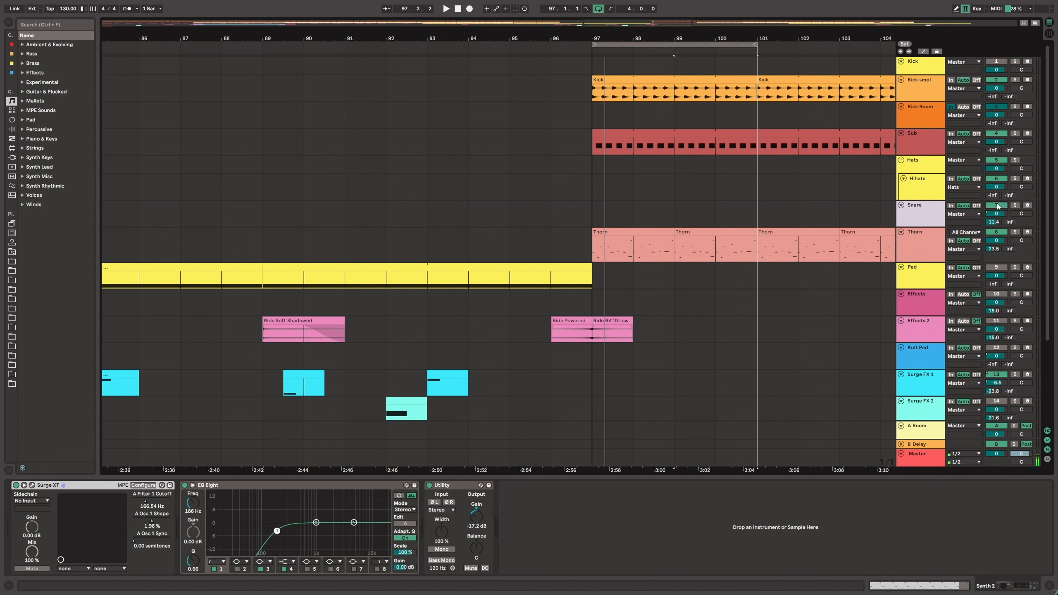
left_click(1005, 269)
left_click(995, 294)
left_click(998, 321)
key("space")
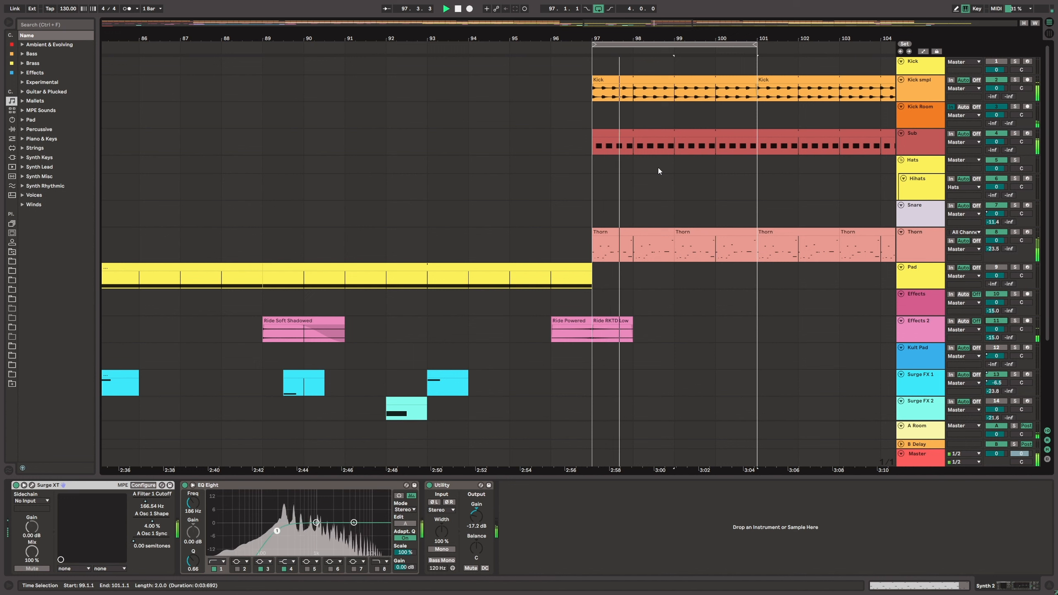
scroll(675, 164, "down", 5)
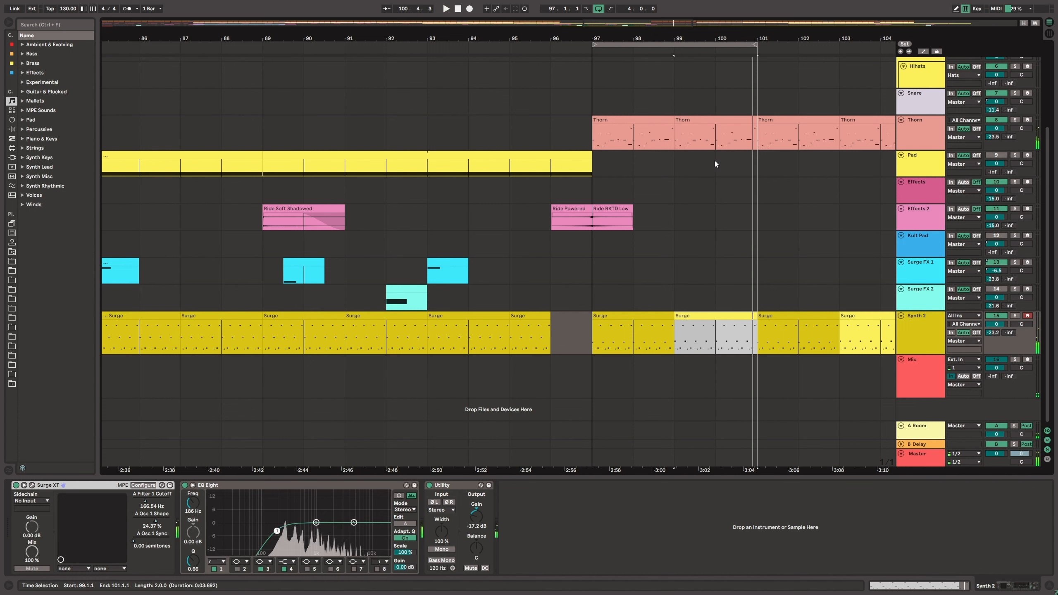
- Listen to the Kult Pad clip with its sustained F1 note, using a sixteen-bar loop at bar 17
left_click_drag(719, 36, 694, 18)
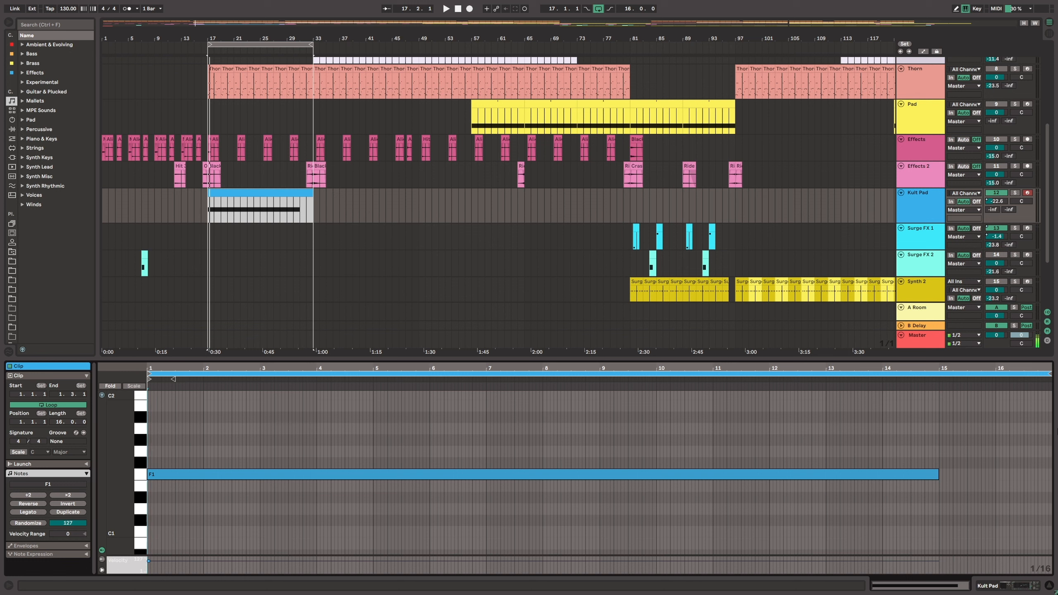
key("space")
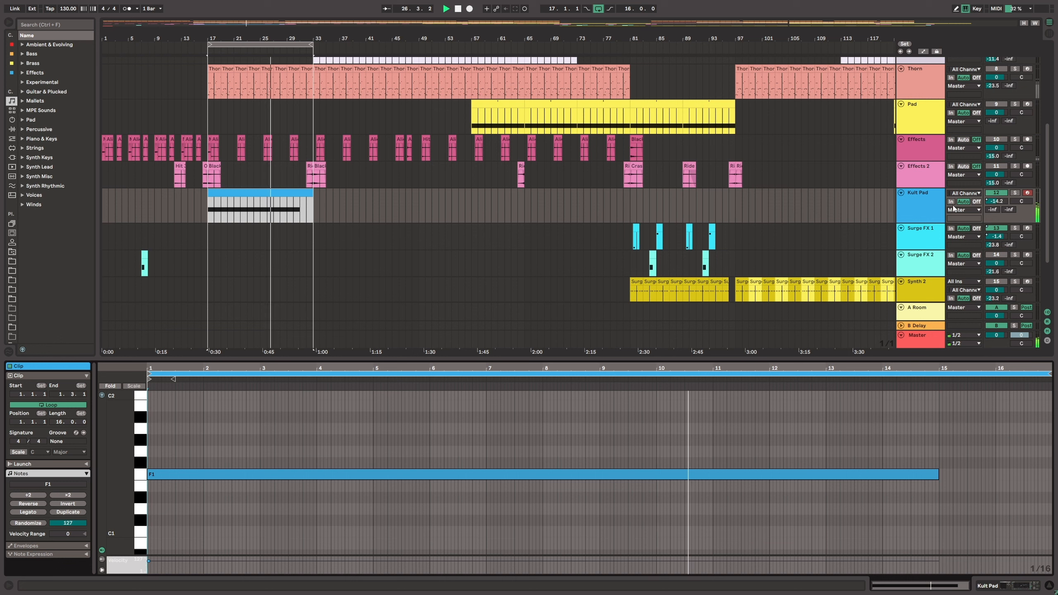
- Review the Kult Pad track's Cutoff automation across the sixteen-bar clip at bar 17 and hide the automation lanes
left_click(920, 202)
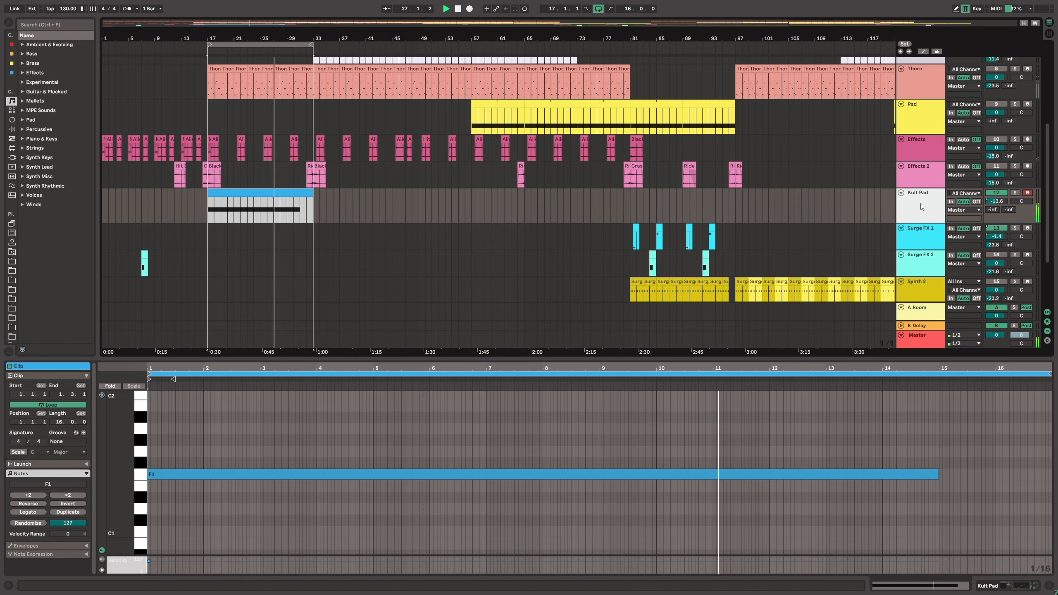
left_click(924, 50)
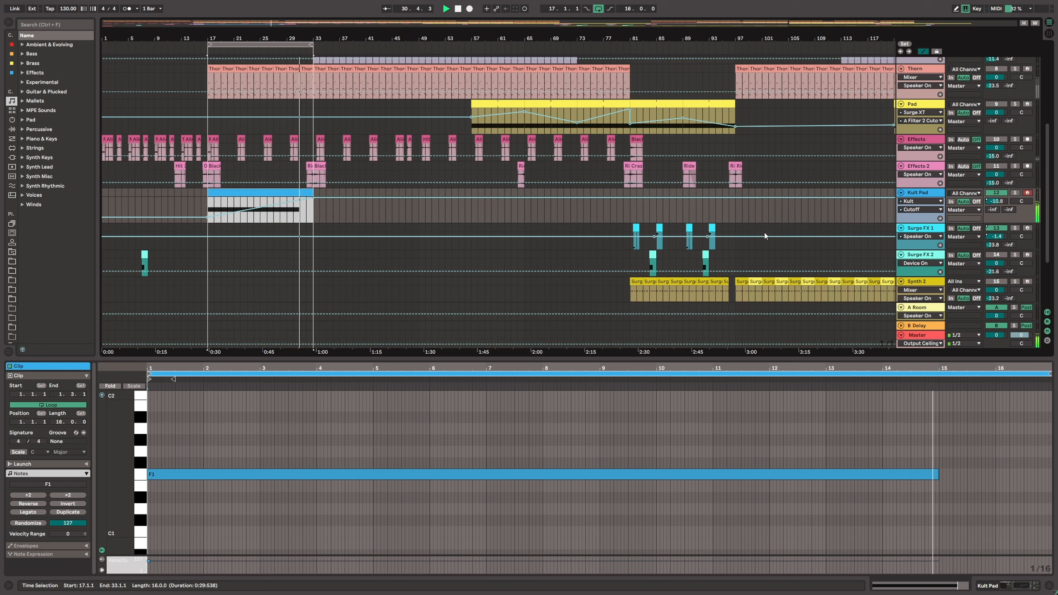
left_click(921, 52)
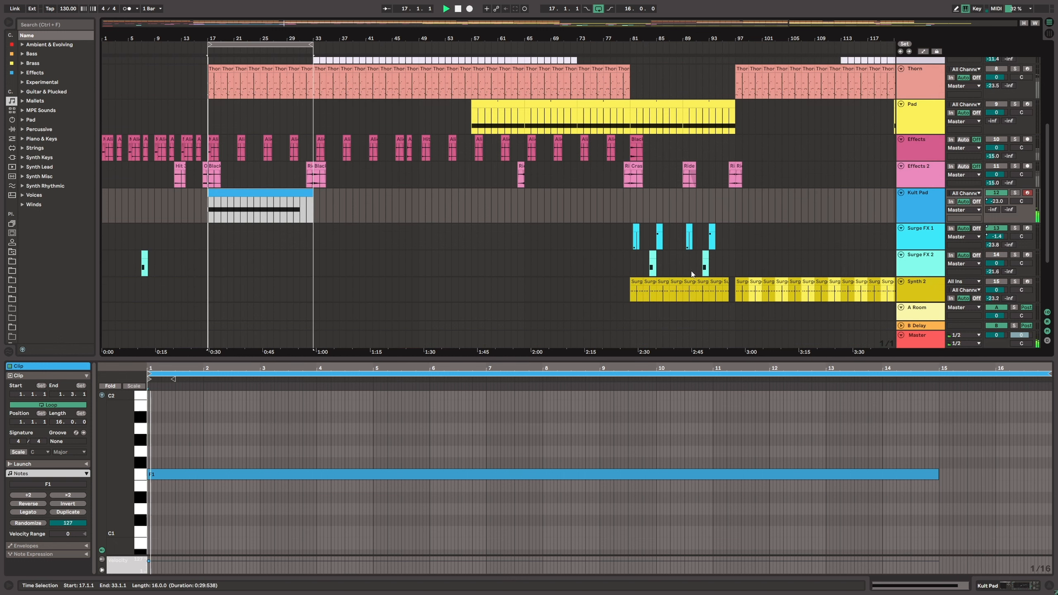
- Open the Kult Pad track's Kult synth, examine its Sanitatrium preset, oscillators and preset categories, and close the synth window
left_click(911, 202)
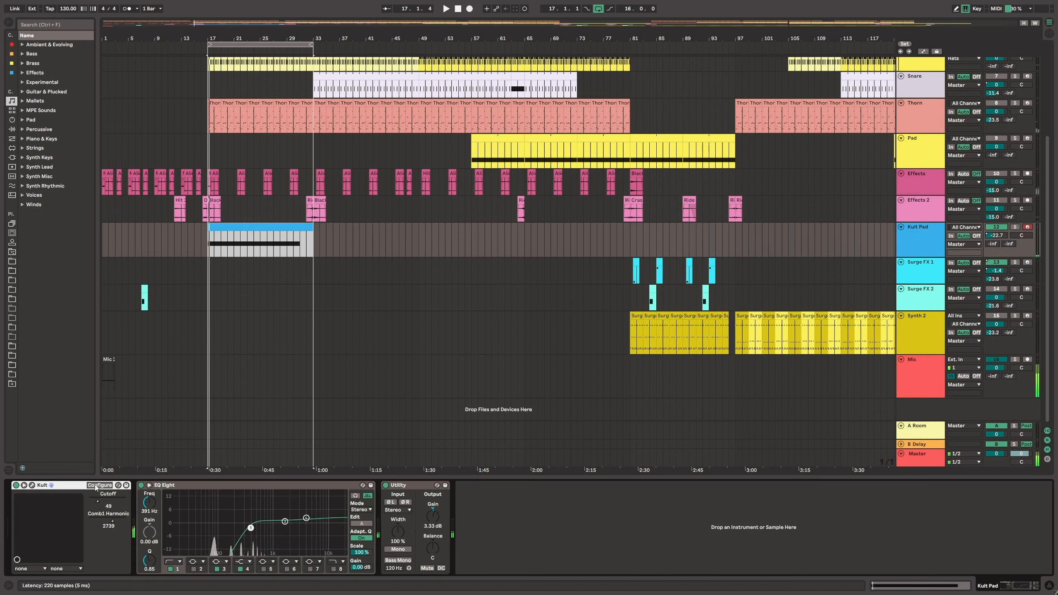
left_click(32, 486)
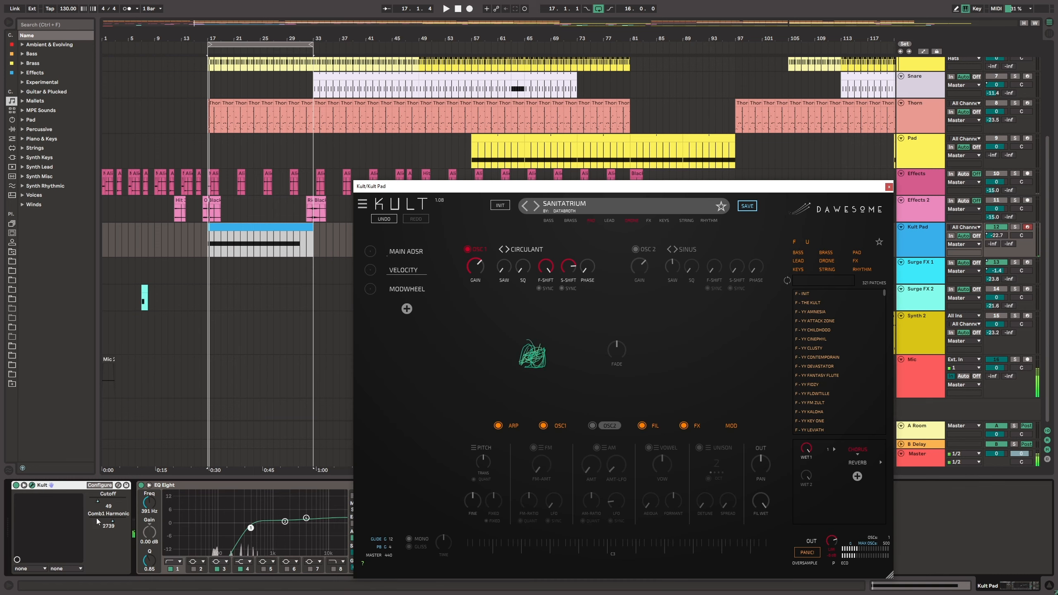
left_click_drag(618, 179, 613, 120)
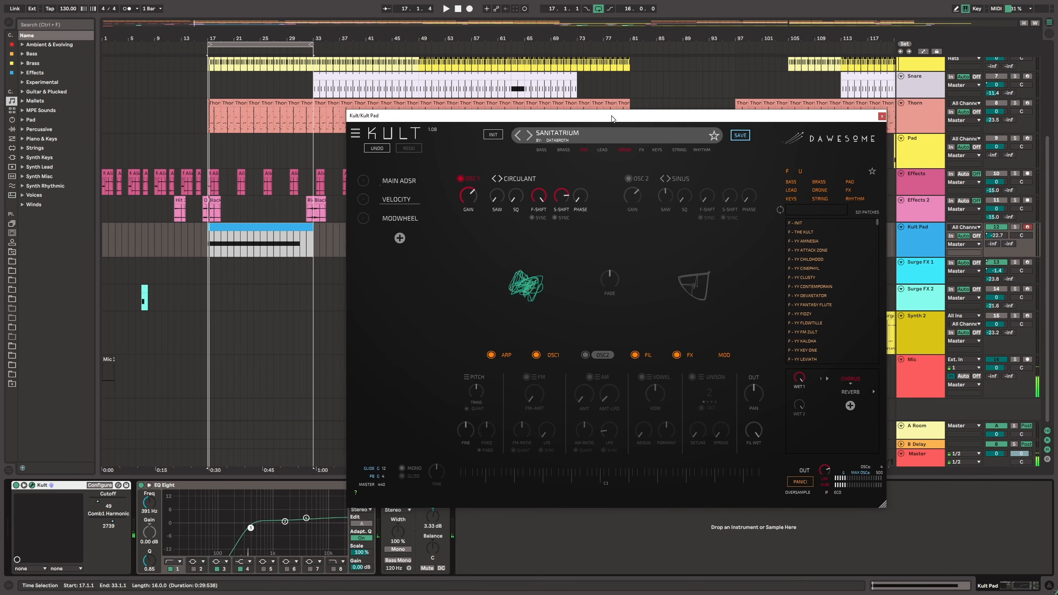
right_click(697, 290)
left_click(643, 255)
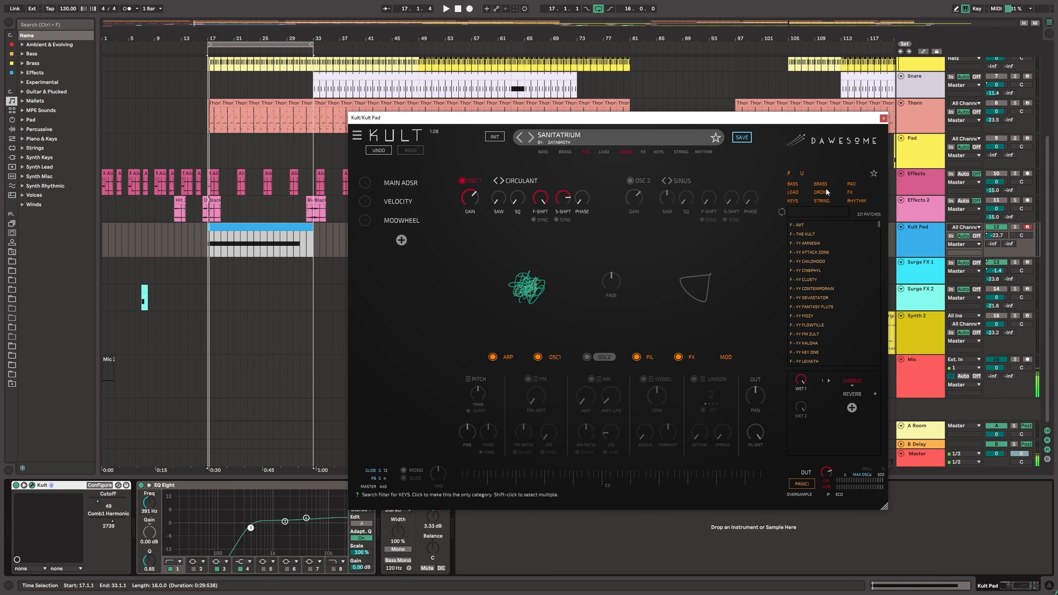
left_click(883, 119)
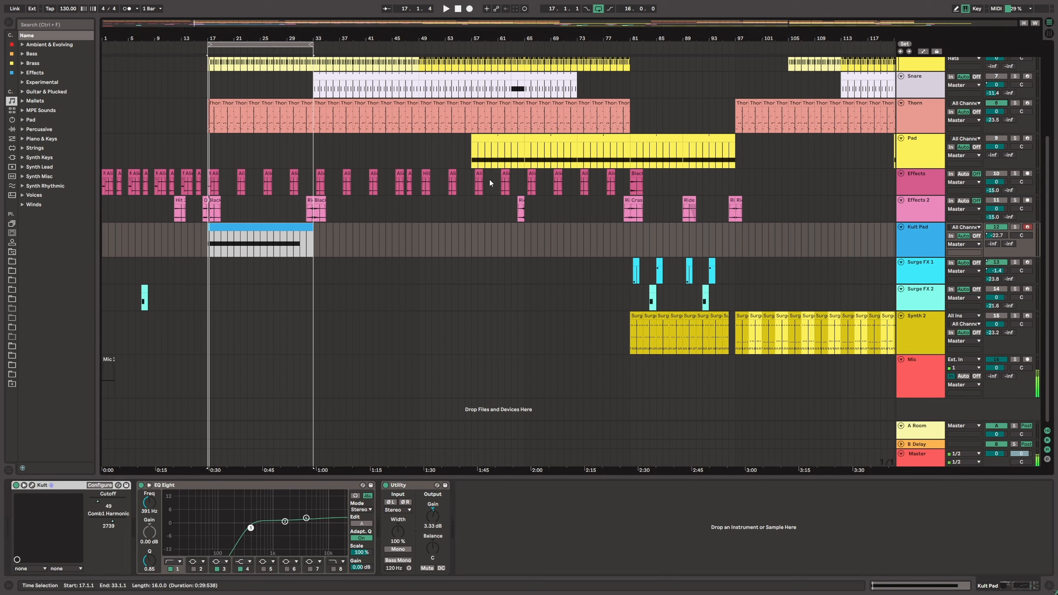
- Listen to the Pad track over an eight-bar loop at bar 73
key("space")
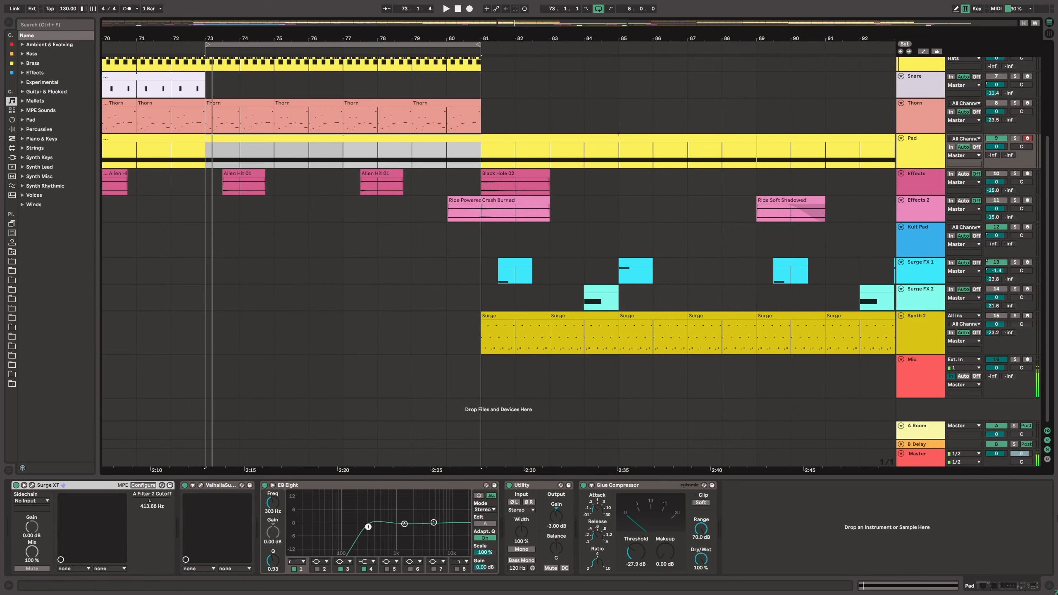
key("space")
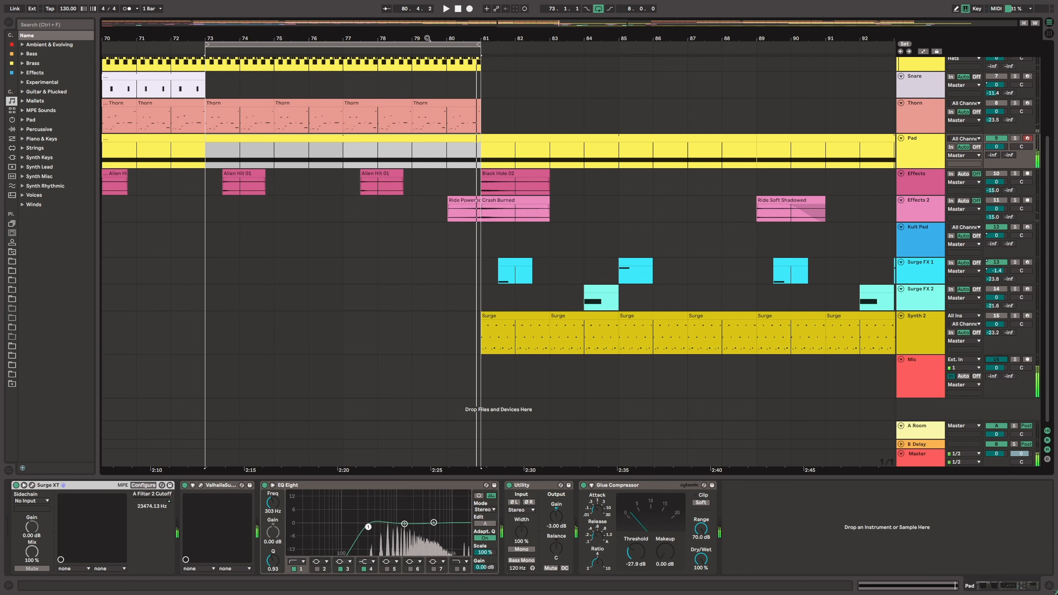
- Examine the notes of the Pad clips from bar 121 and play them in eight-bar loops at bars 121 and 129
left_click_drag(479, 38, 545, 136)
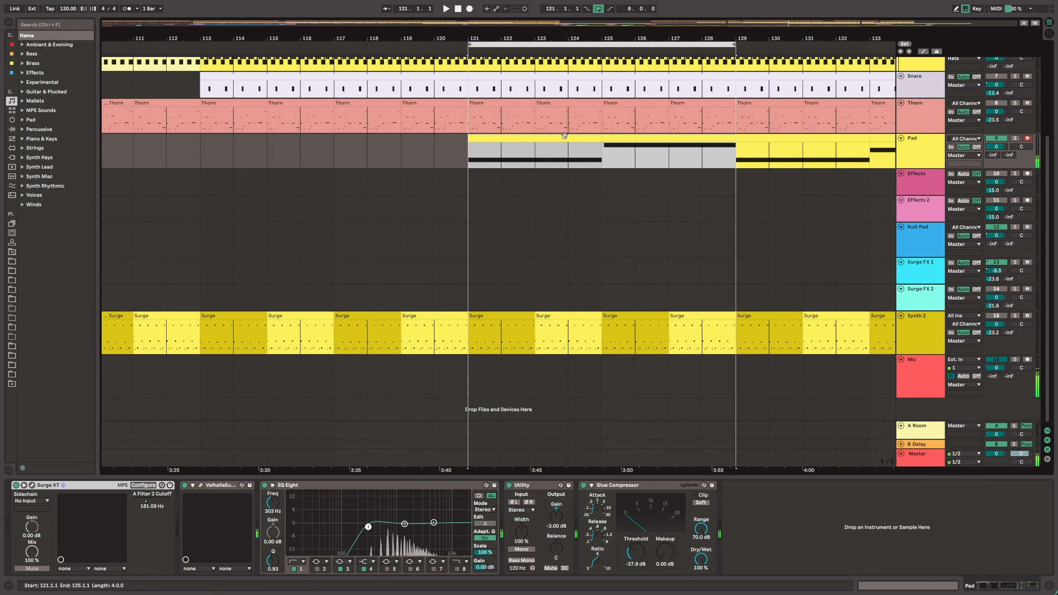
double_click(545, 135)
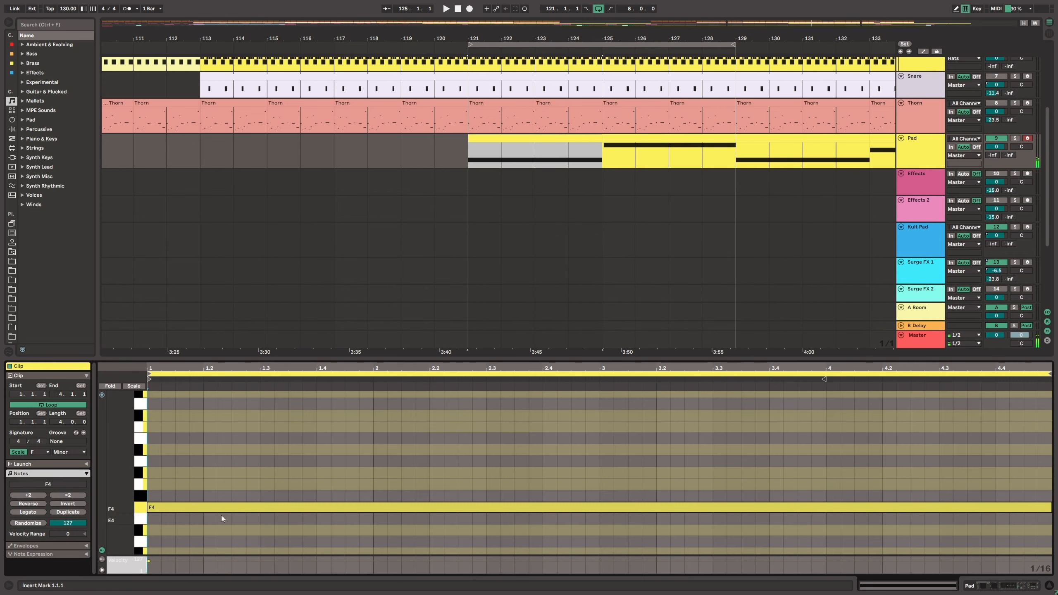
left_click(627, 137)
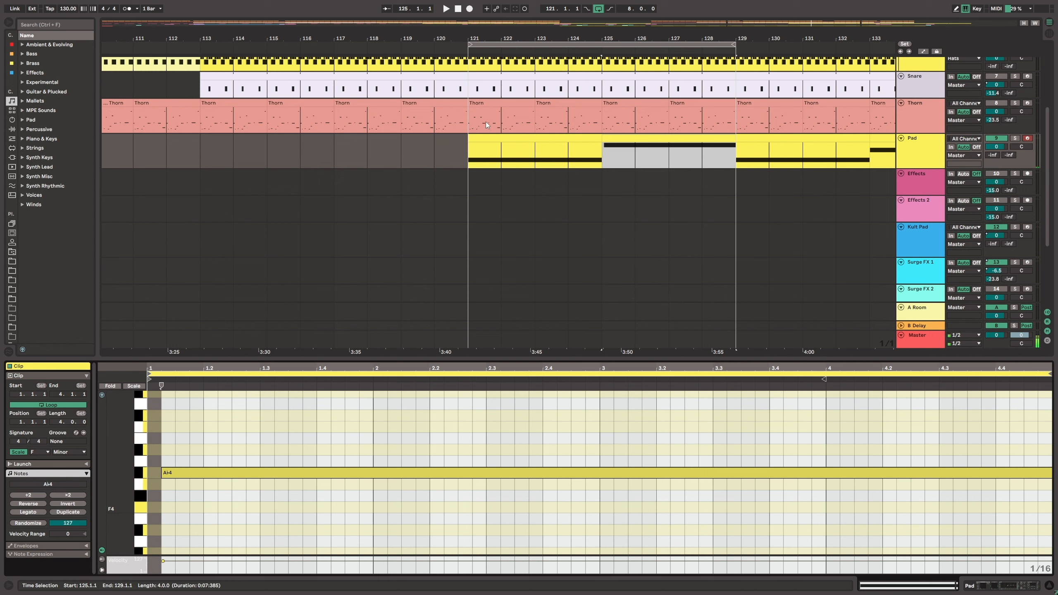
key("space")
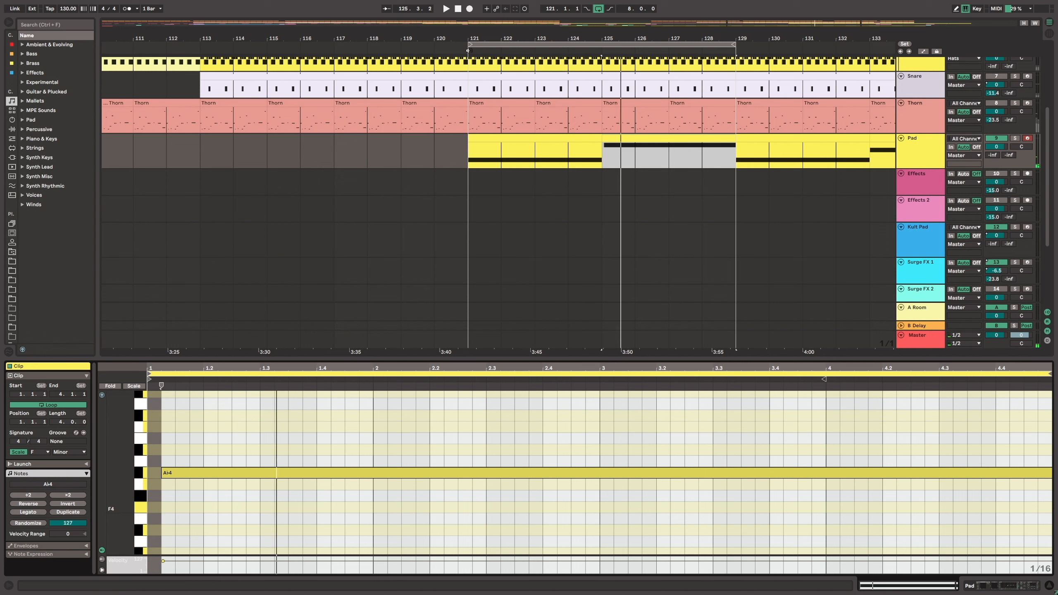
left_click(468, 50)
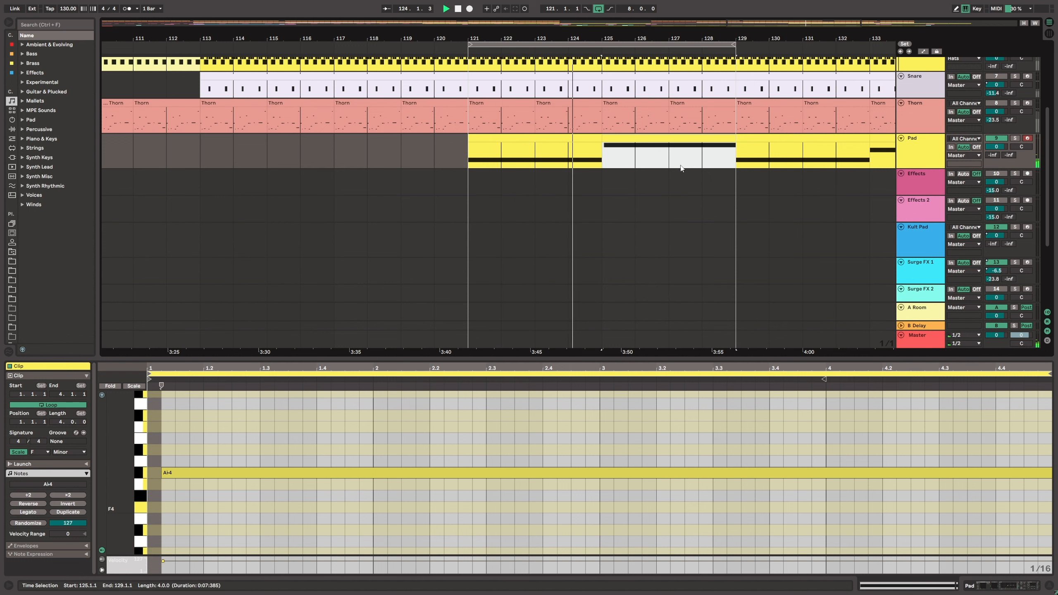
left_click_drag(613, 38, 430, 35)
left_click_drag(471, 45, 708, 44)
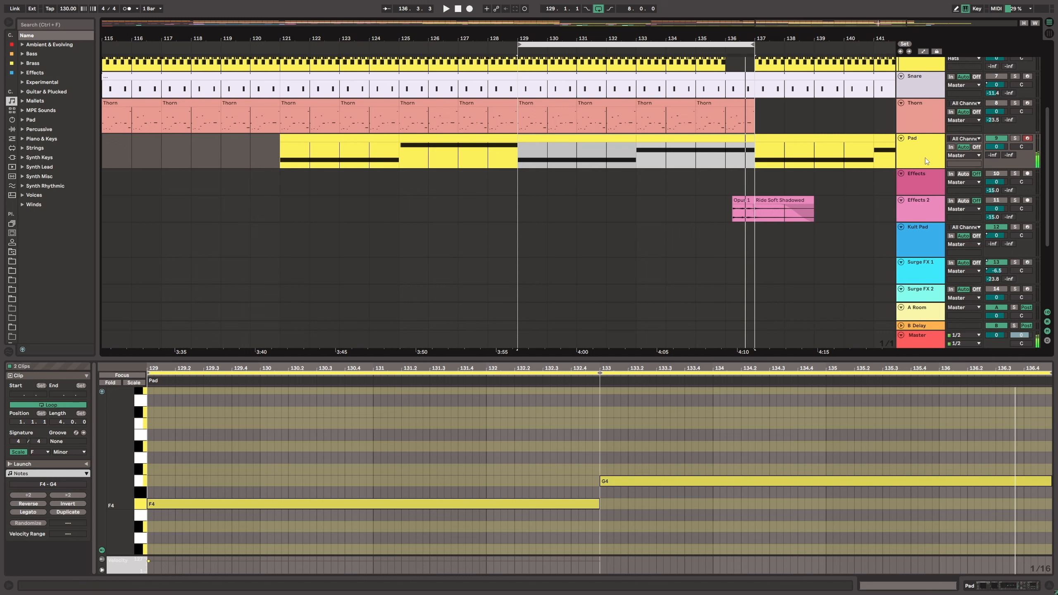
- Open the Pad track's Surge XT synth, examine its Bells and Sweep preset in the Pads category, and close the synth window
key("shift+Tab")
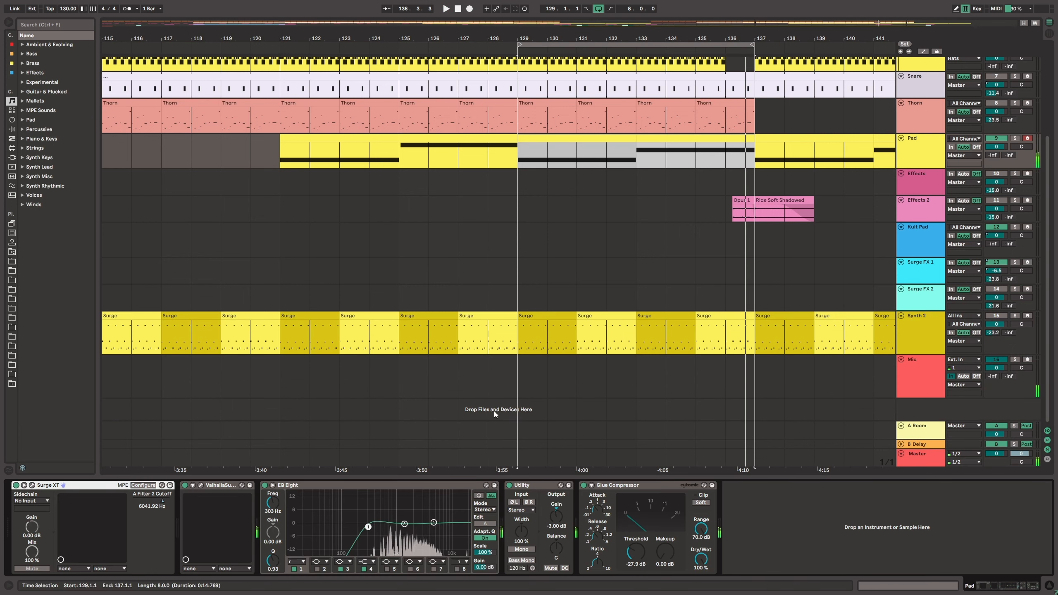
left_click(33, 486)
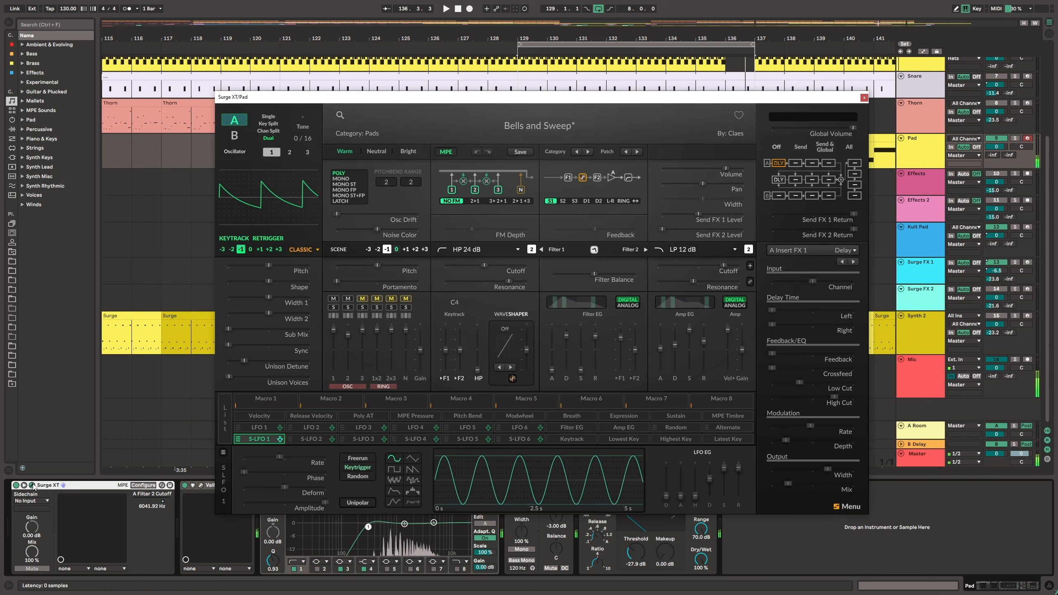
left_click(538, 129)
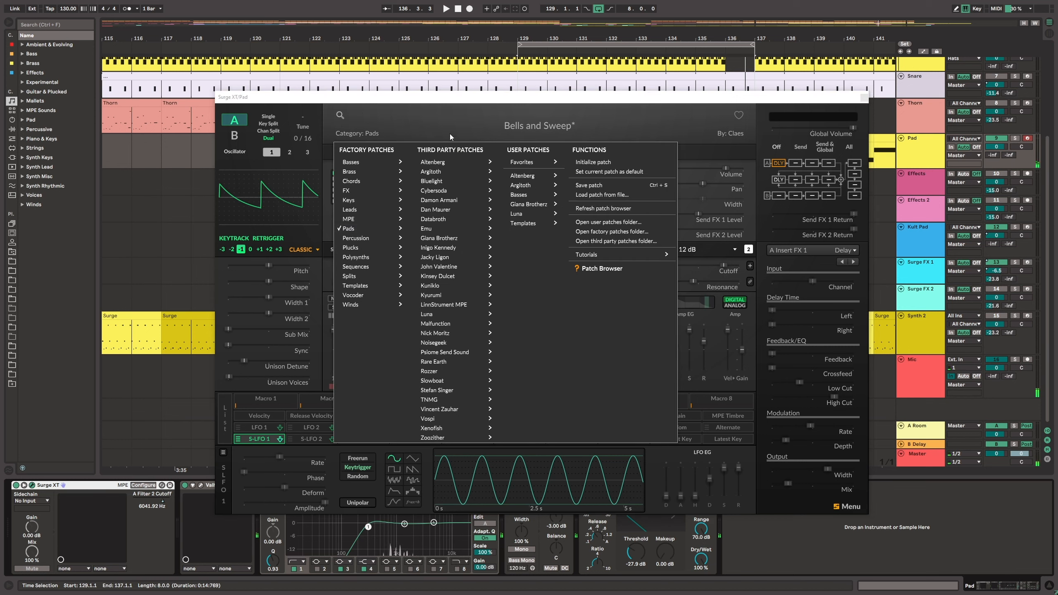
mouse_move(362, 232)
left_click(495, 97)
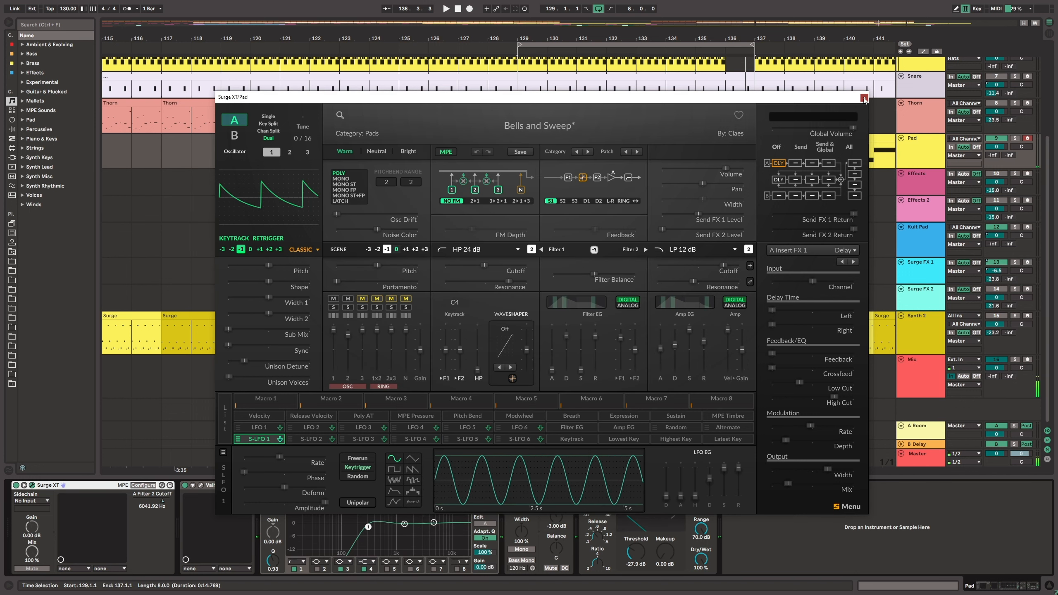
left_click(864, 98)
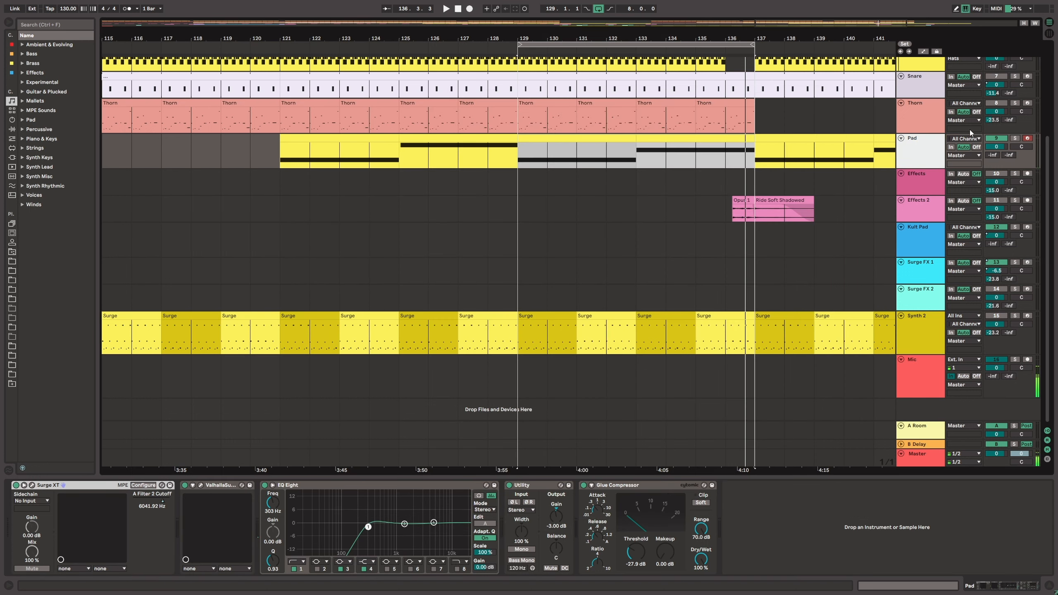
- Review the Pad's A Filter 2 Cutoff automation, unmute the Thorn track, and play both together over the loop at bar 129
left_click(924, 52)
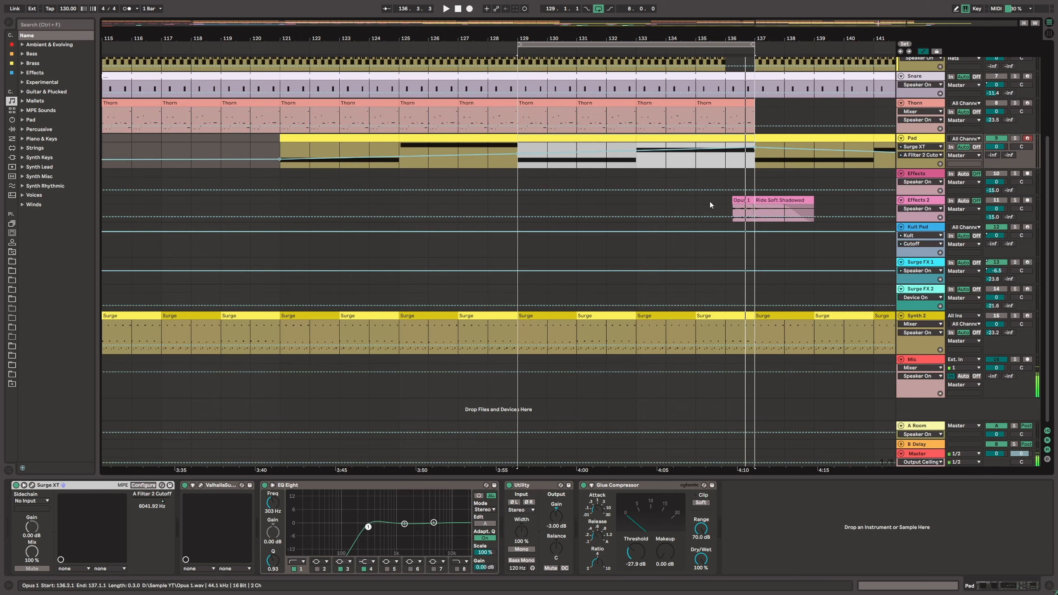
left_click_drag(677, 36, 764, 10)
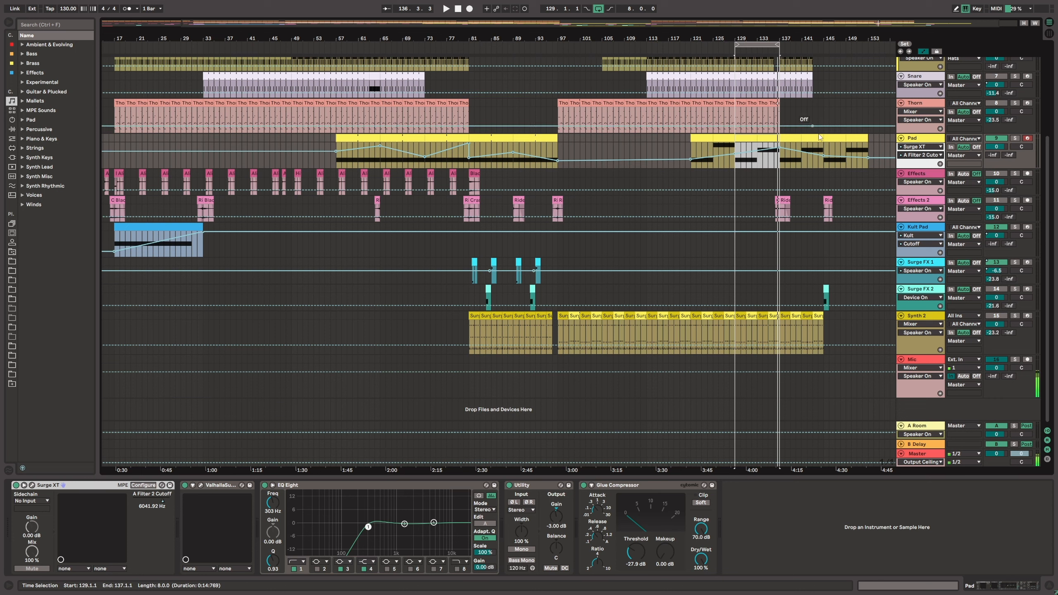
left_click(998, 103)
key("space")
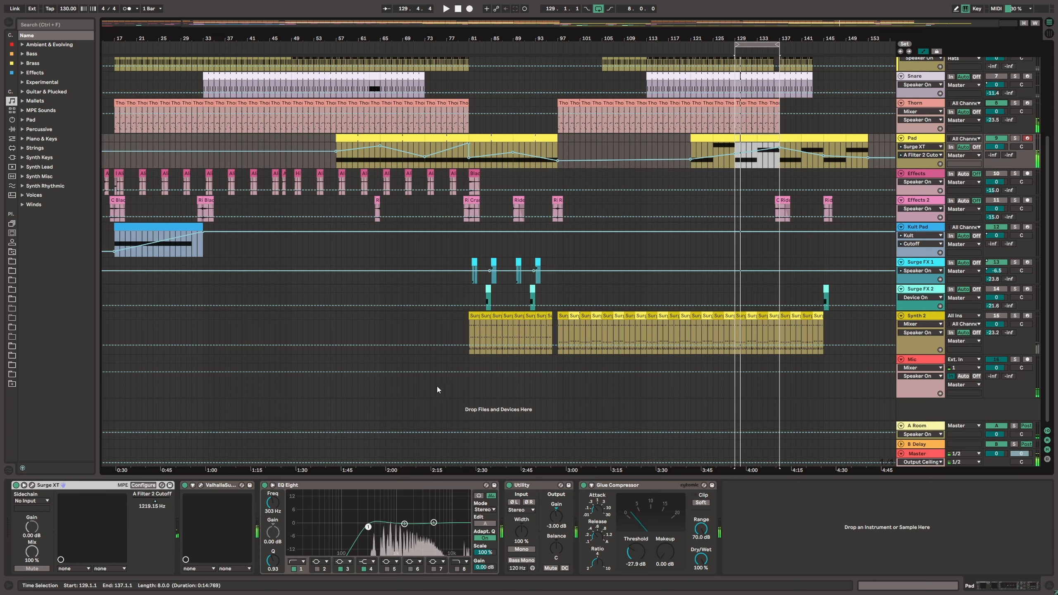
- Open the Pad track's ValhallaSupermassive reverb, examine its DarkMatter preset settings, and close the plug-in window
left_click(200, 485)
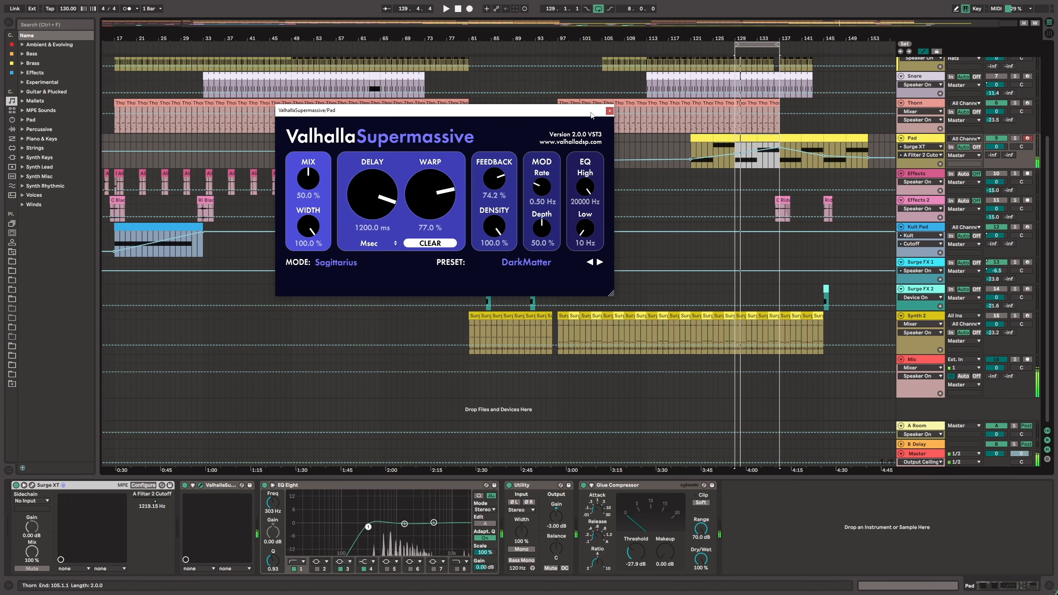
left_click_drag(579, 113, 563, 263)
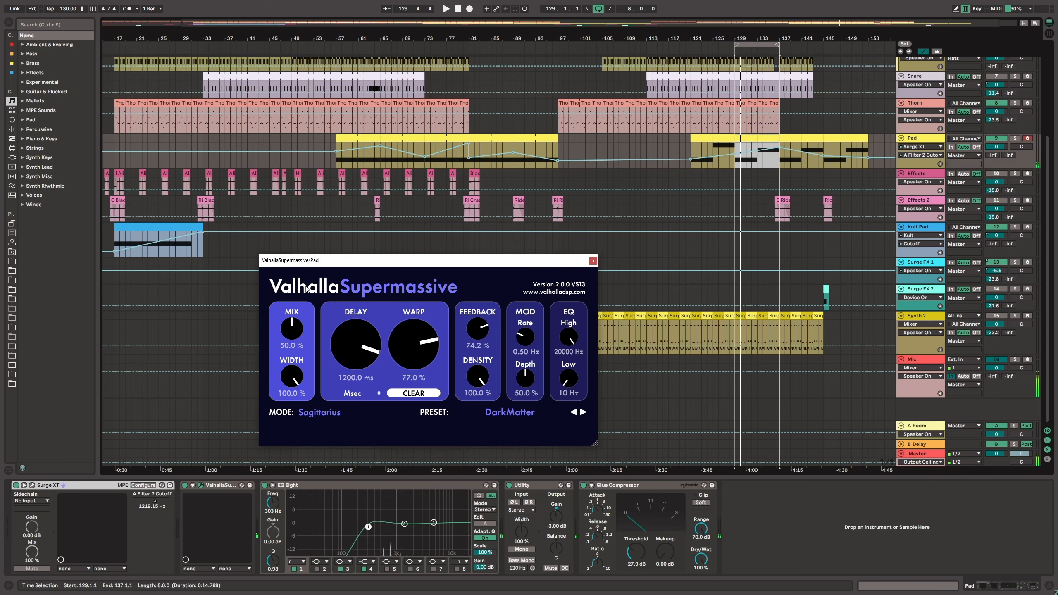
left_click(593, 261)
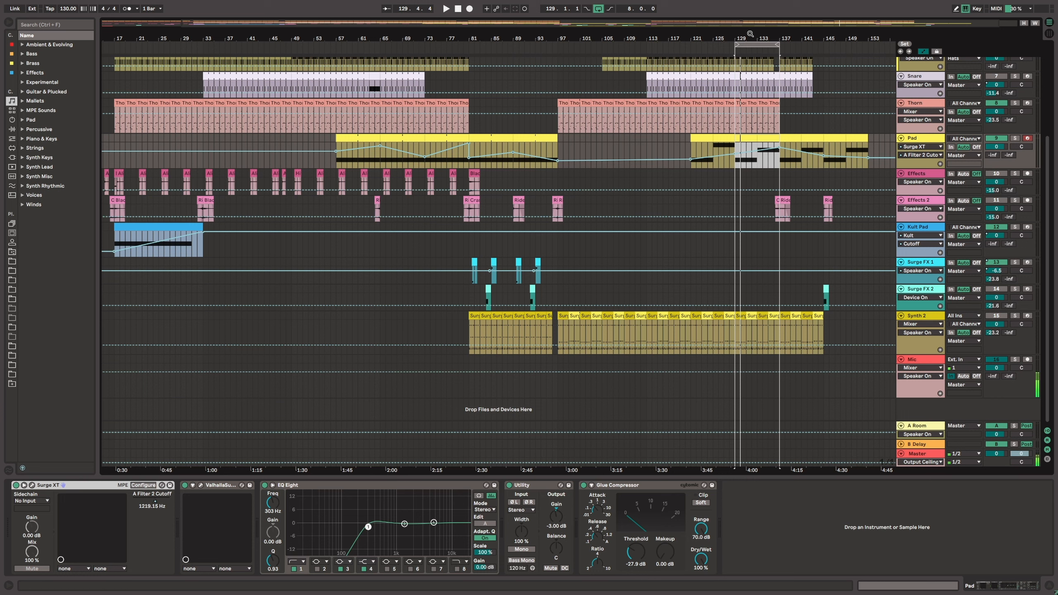
- Hide the automation lanes and set an eight-bar loop at bar 81
left_click_drag(751, 34, 693, 235)
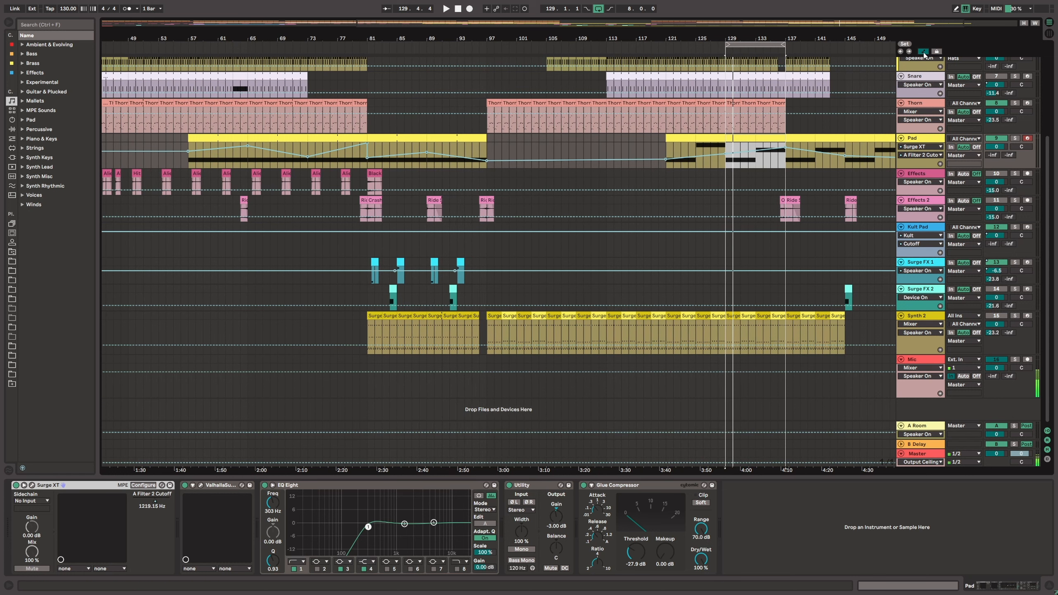
left_click(924, 52)
left_click_drag(755, 44, 396, 44)
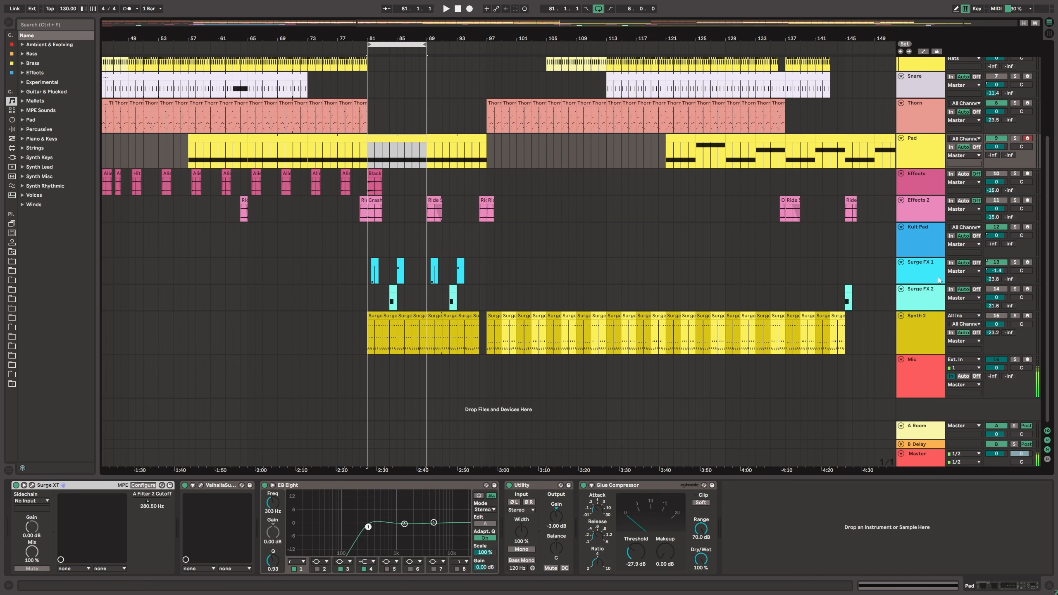
- Turn on the Surge XT devices on the Surge FX 1 and Surge FX 2 tracks
left_click(923, 273)
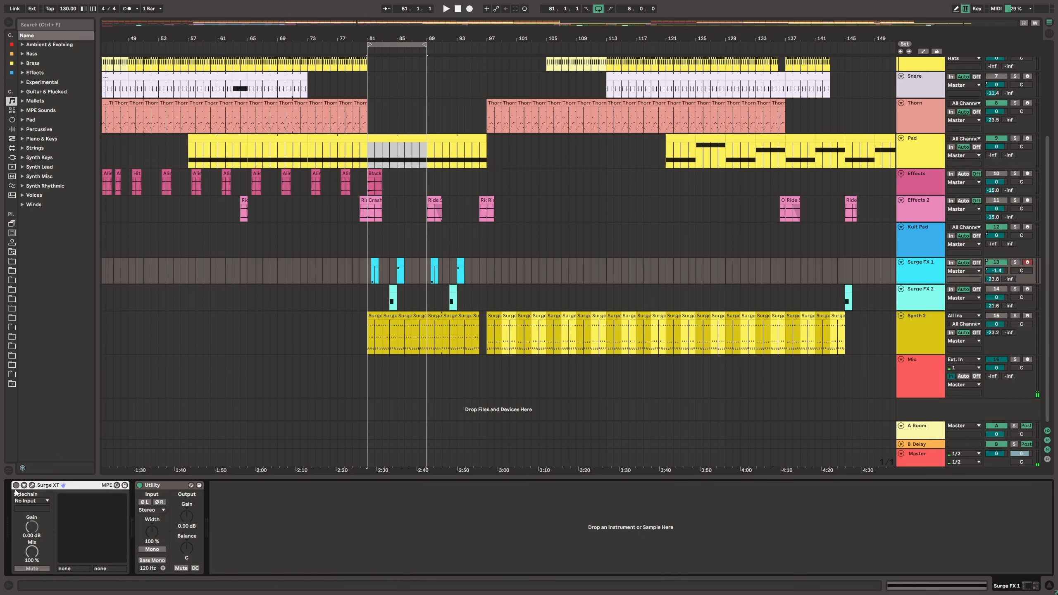
key("Down")
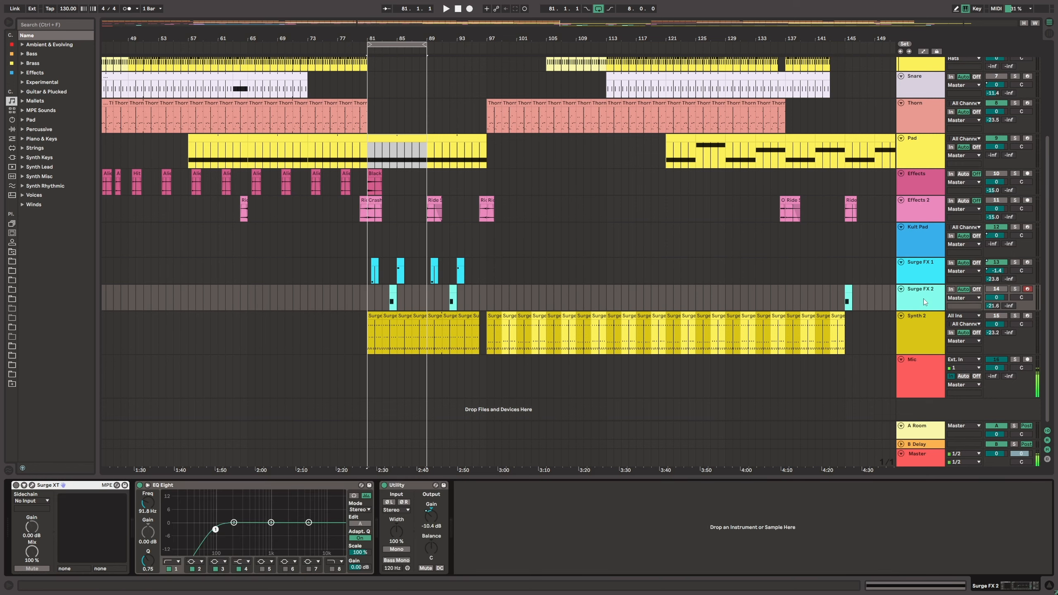
left_click(16, 486)
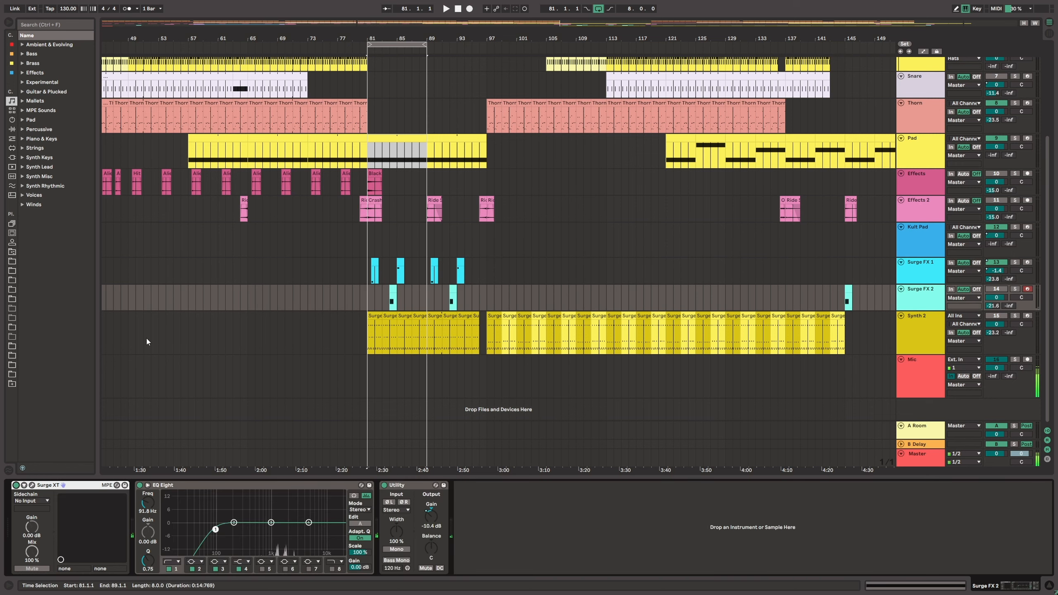
- Mute the Pad and Thorn tracks and select the Surge FX 1 track for the loop at bar 81
left_click_drag(381, 36, 382, 39)
key("z")
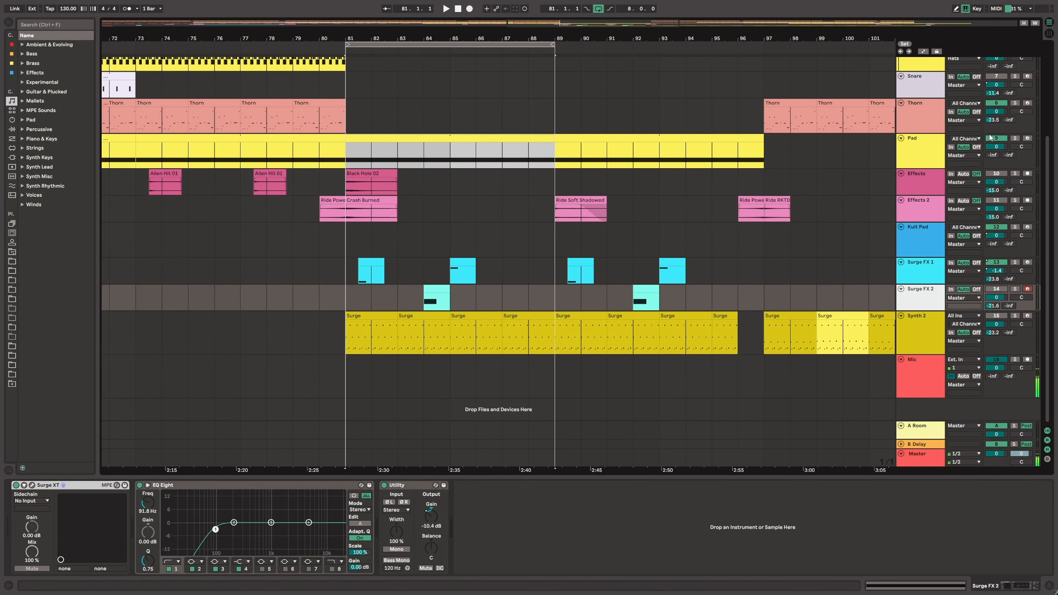
left_click(993, 140)
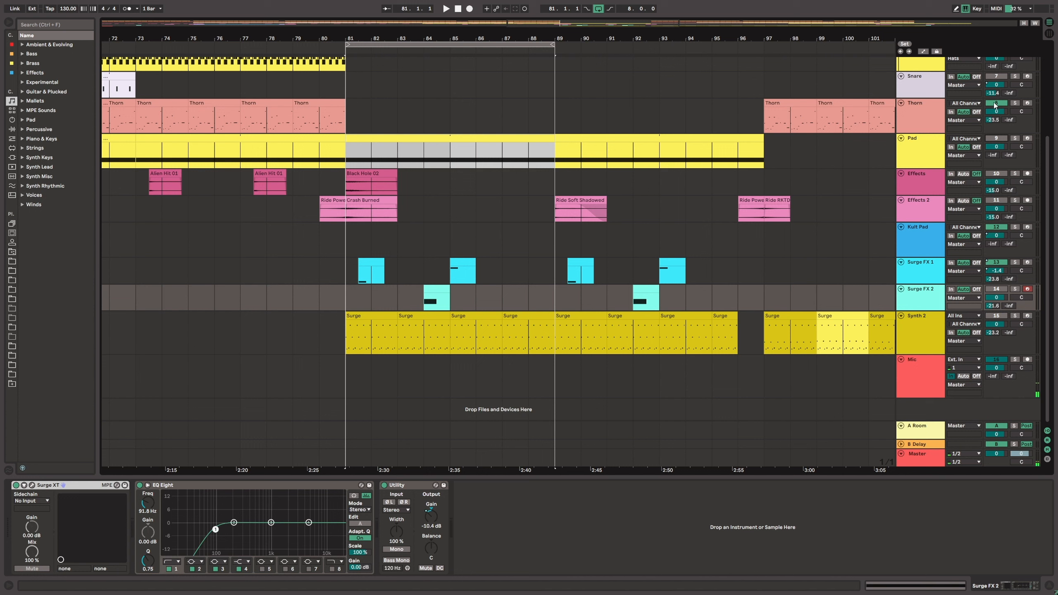
left_click(925, 264)
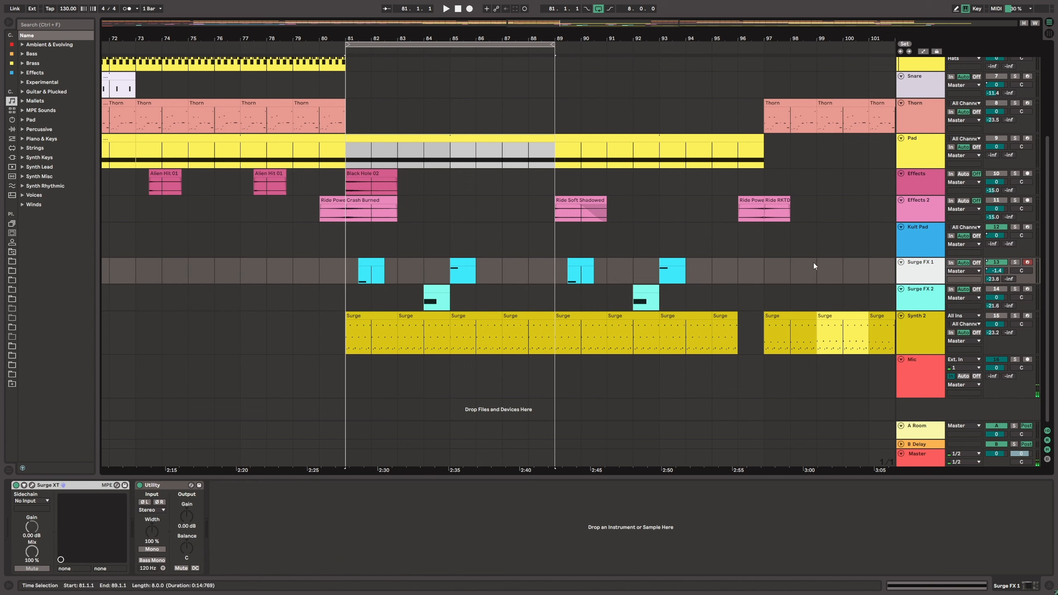
- Play the loop from bar 81, extend it to 15 bars ending at bar 96, and select the Surge FX 2 track
key("space")
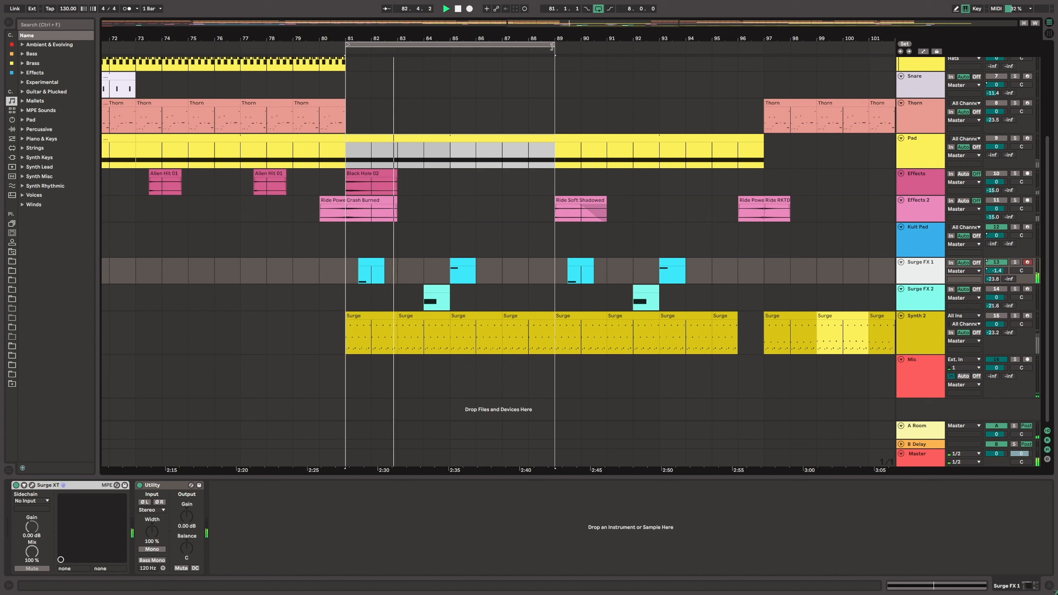
mouse_move(553, 45)
left_mouse_down()
mouse_move(713, 66)
mouse_move(737, 83)
left_mouse_up()
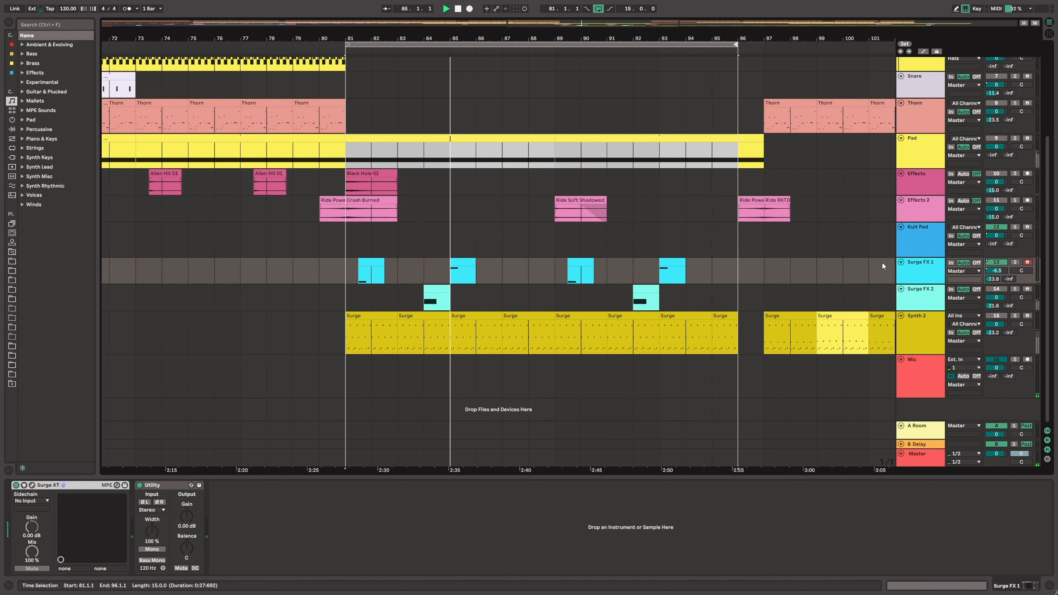
left_click(914, 298)
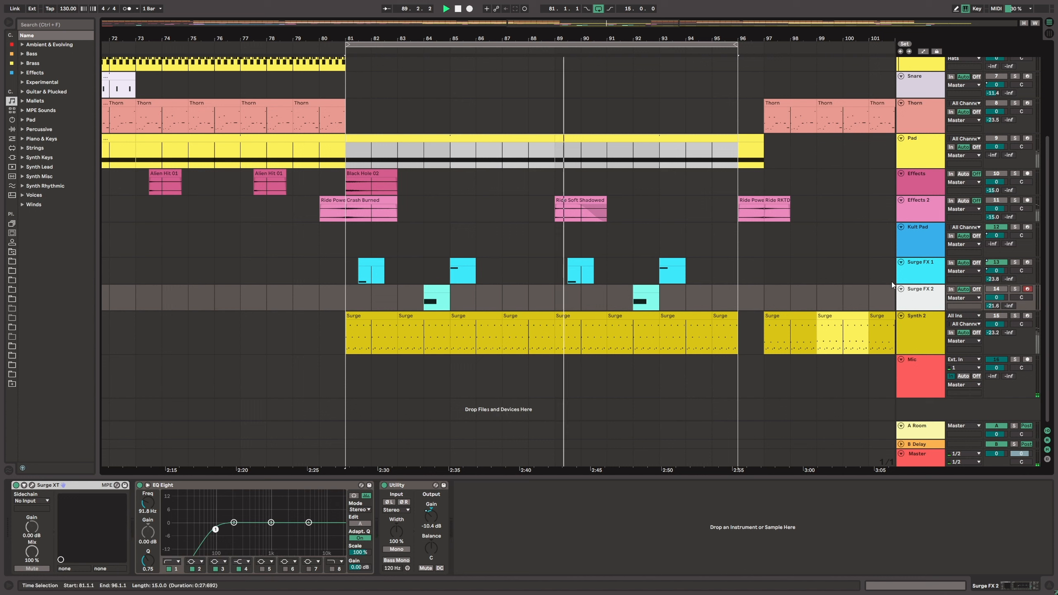
left_click_drag(664, 39, 567, 47)
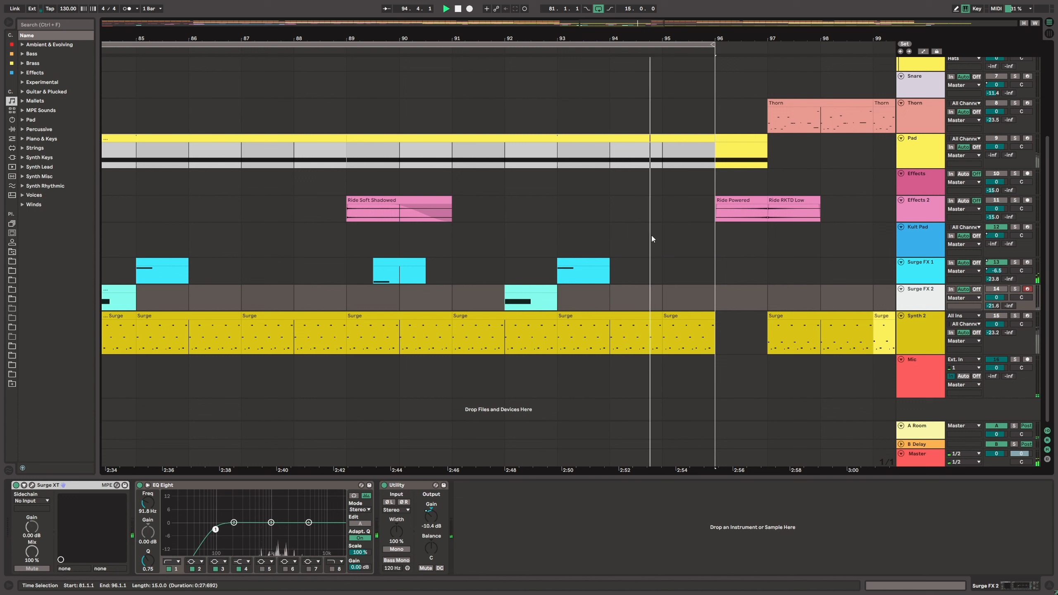
- Open Surge XT on the Surge FX 1 track, look up where its Level 9 patch sits among the third-party patches, and close the plug-in
left_click(921, 271)
double_click(921, 271)
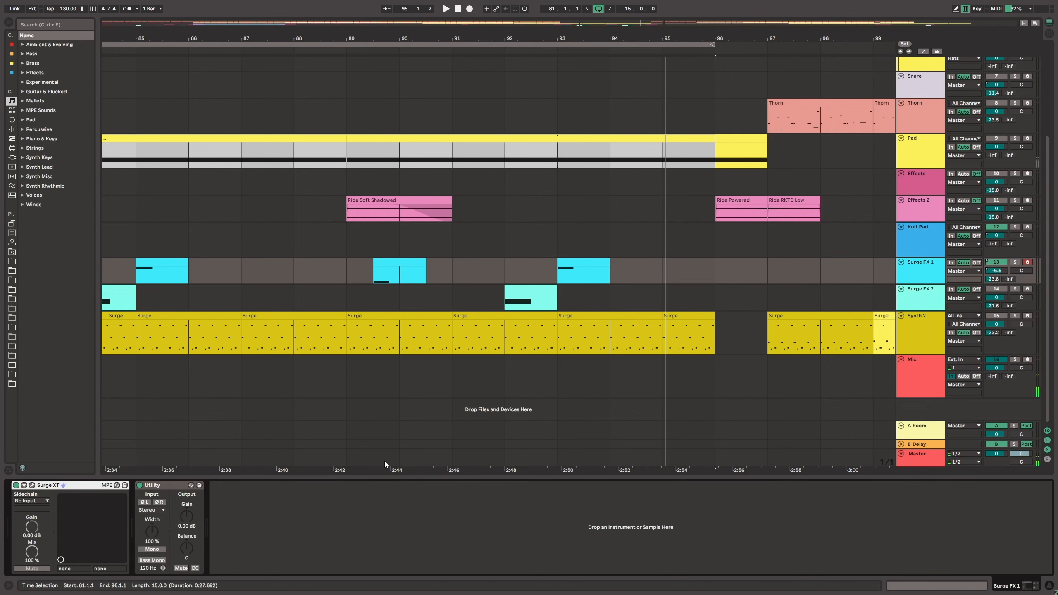
left_click(33, 486)
left_click_drag(273, 89, 336, 63)
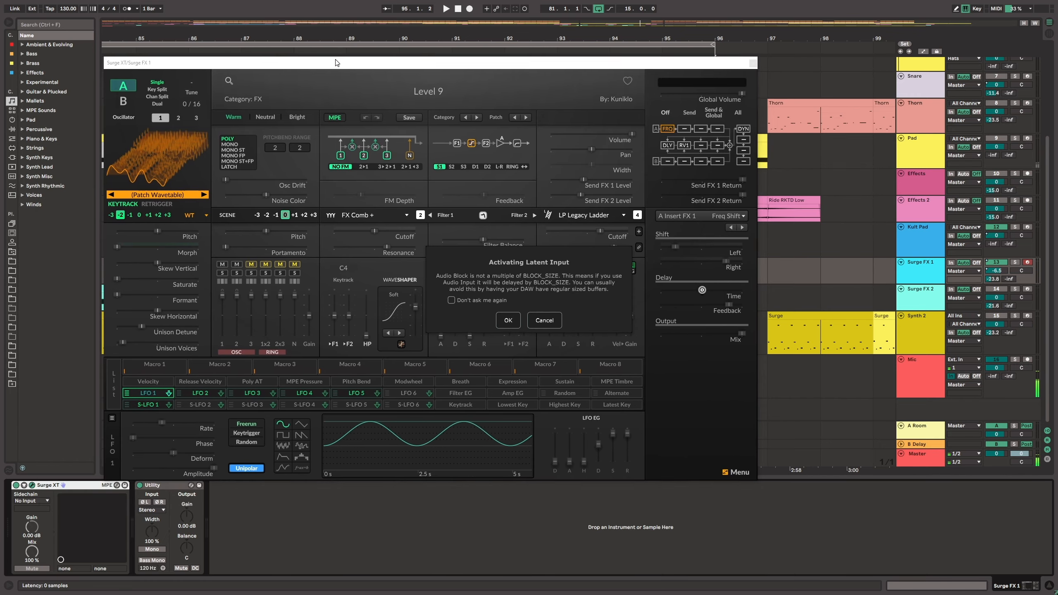
left_click(508, 321)
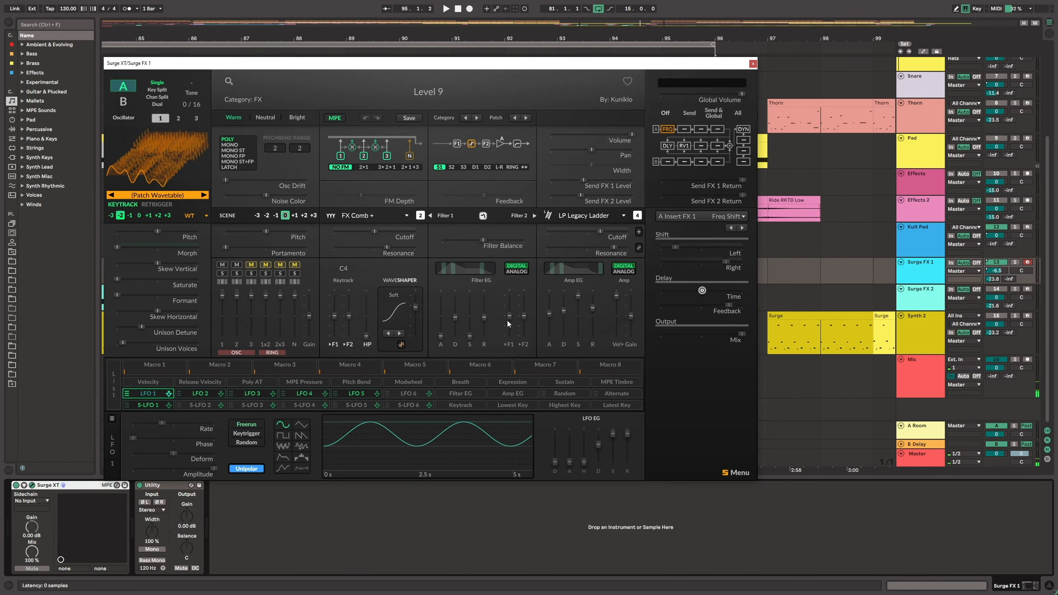
left_click(410, 89)
mouse_move(331, 254)
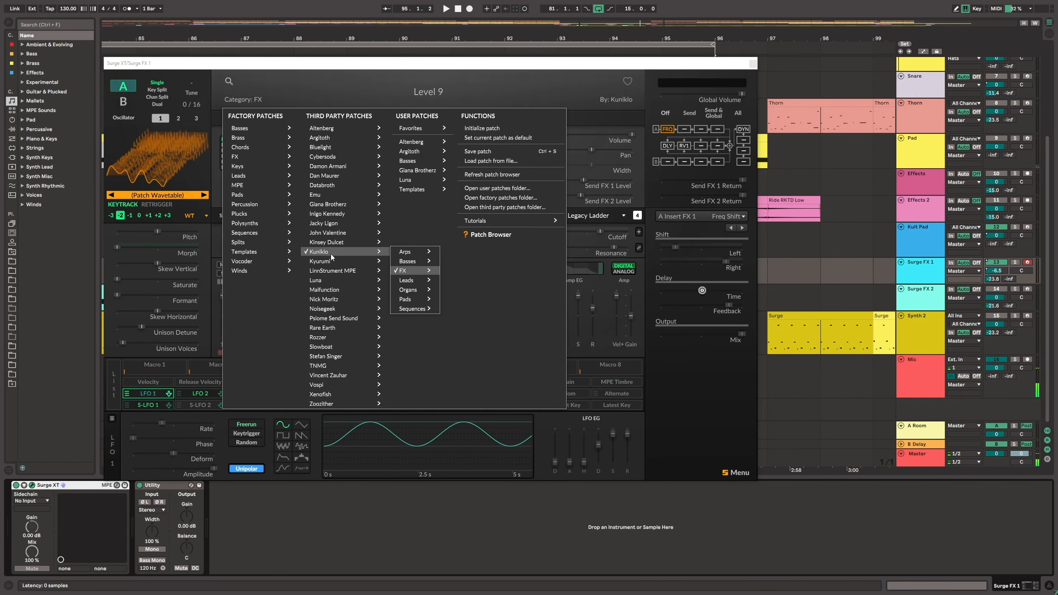
left_click(753, 64)
- Open Surge XT on the Surge FX 2 track, look up the Tensioning patch's third-party FX category, and close the plug-in
left_click(916, 301)
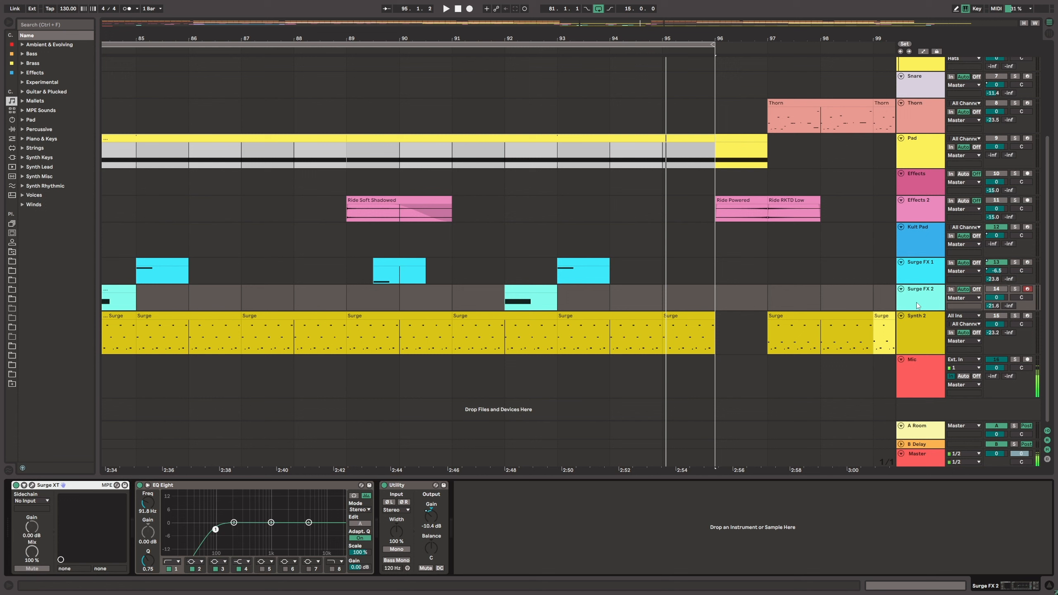
left_click(33, 485)
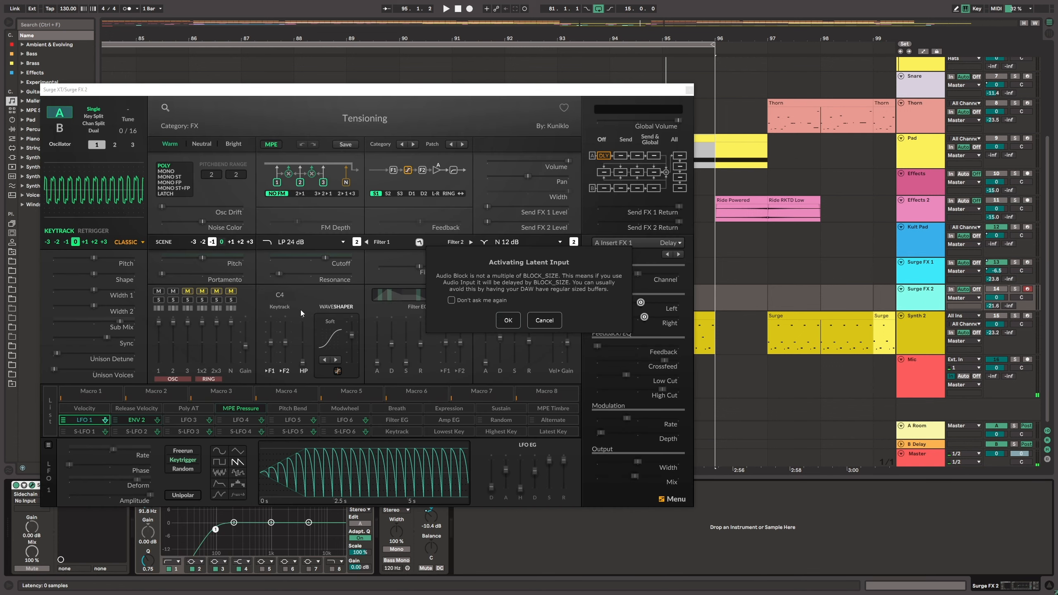
left_click(365, 114)
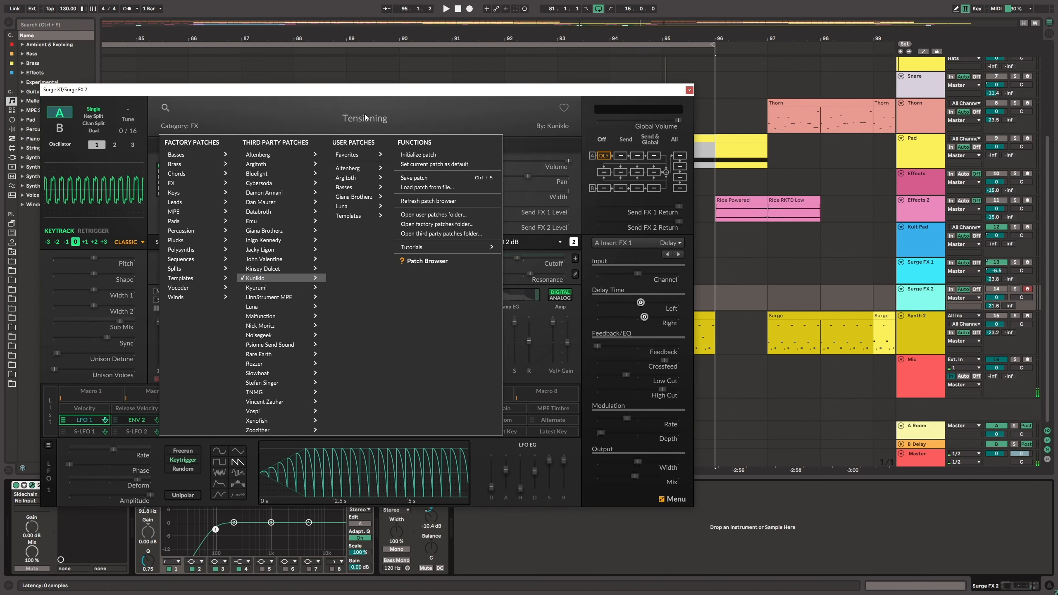
mouse_move(273, 280)
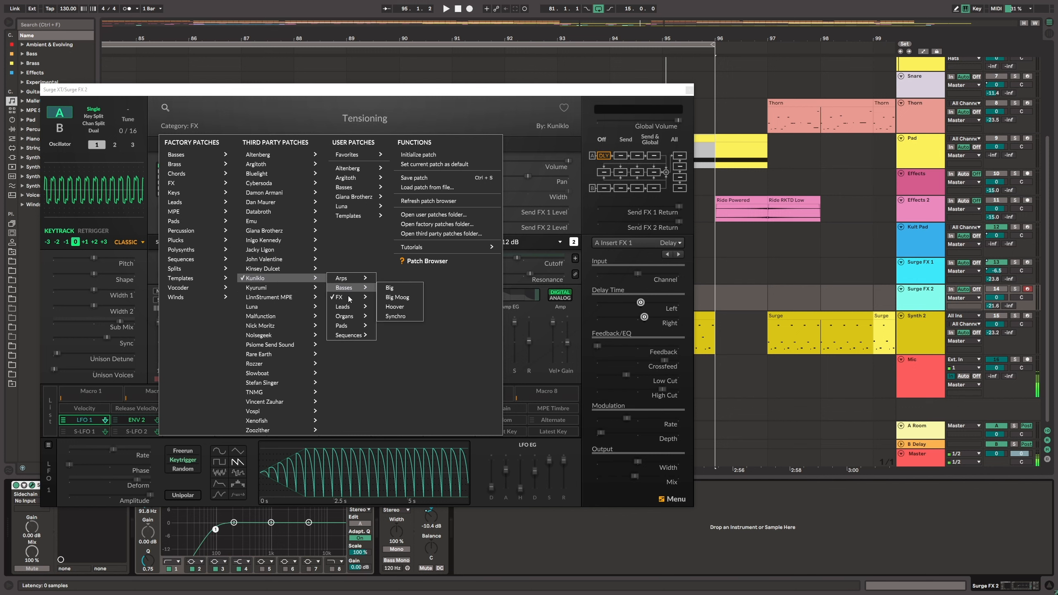
left_click(453, 99)
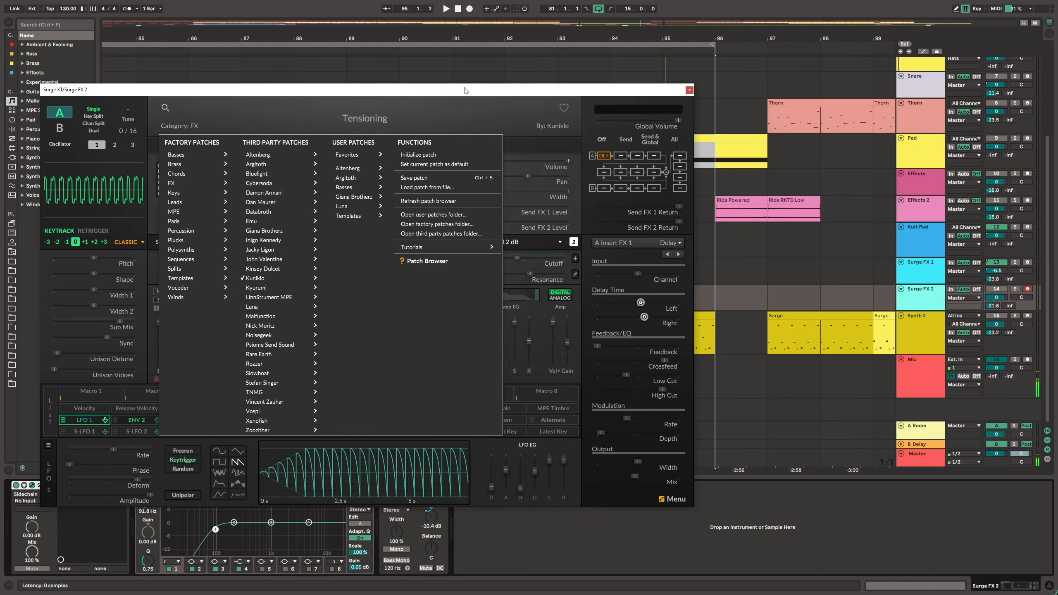
left_click(690, 90)
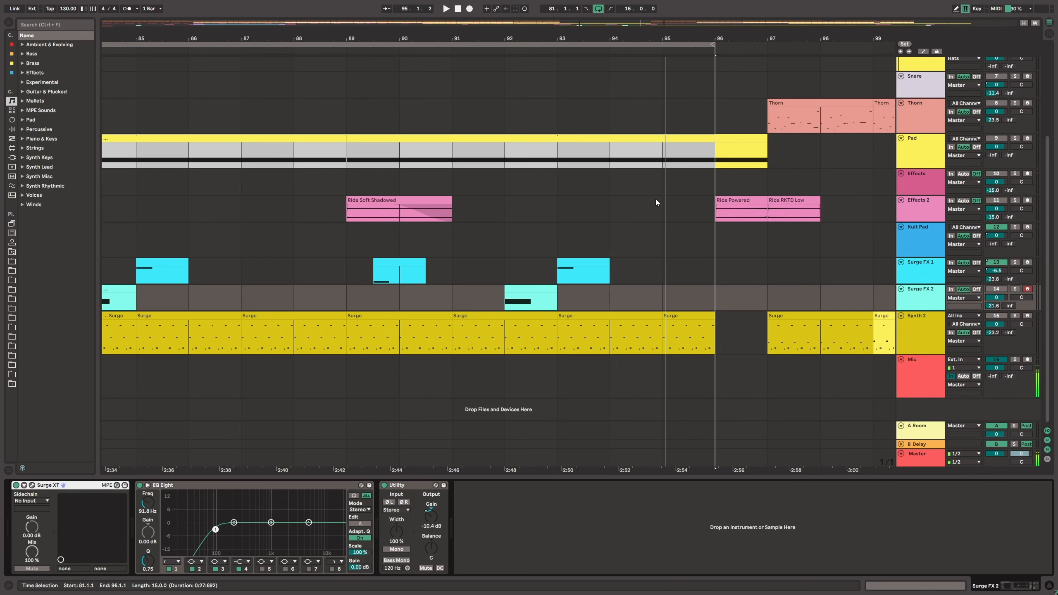
- Unmute the Pad, Effects and Effects 2 tracks and play the bar 81 loop with these layers together
left_click_drag(378, 36, 470, 36)
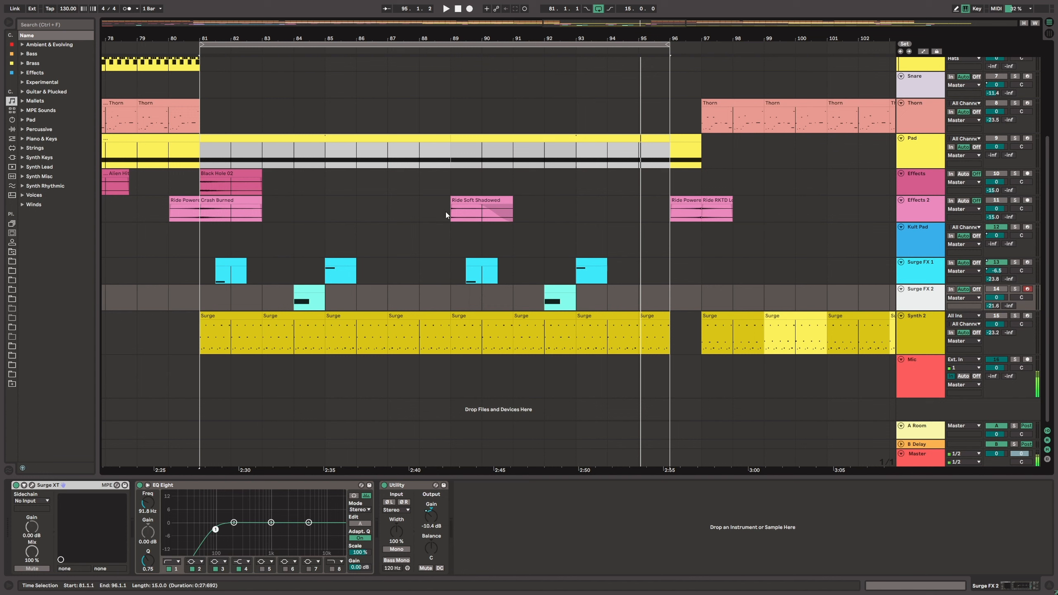
left_click(993, 139)
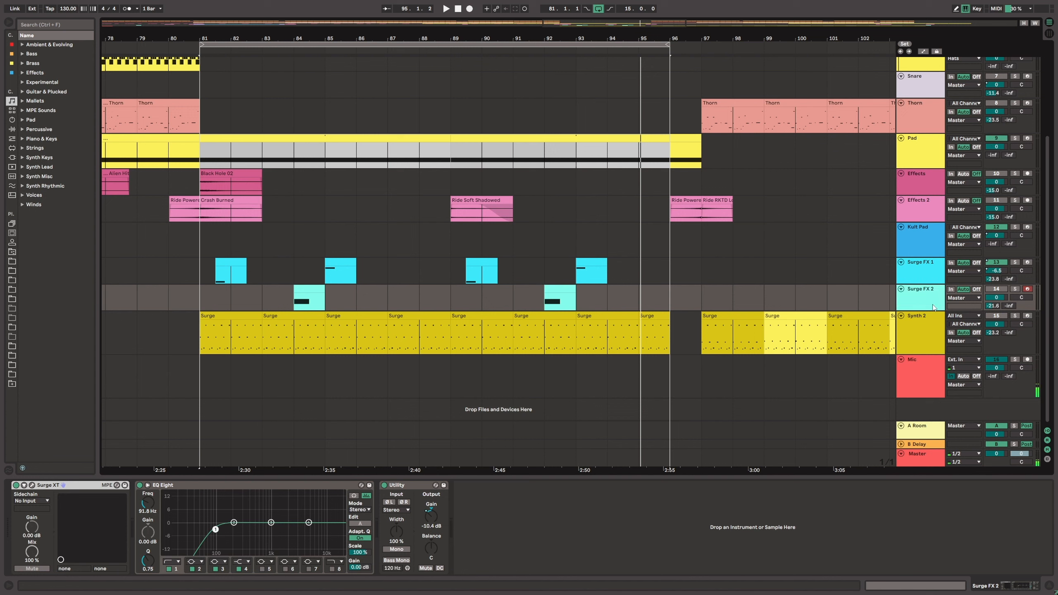
key("space")
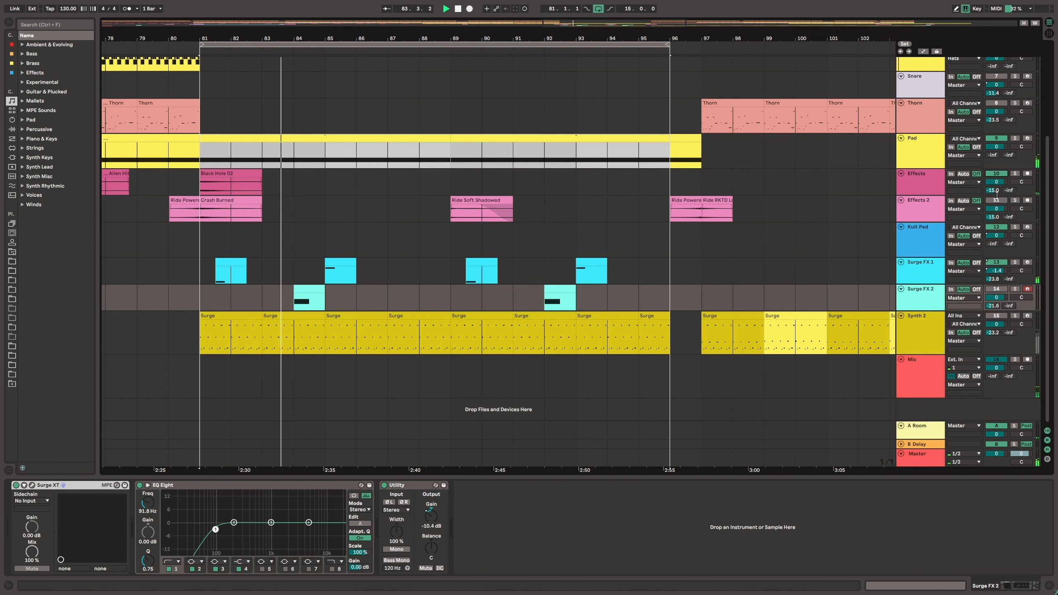
left_click(996, 180)
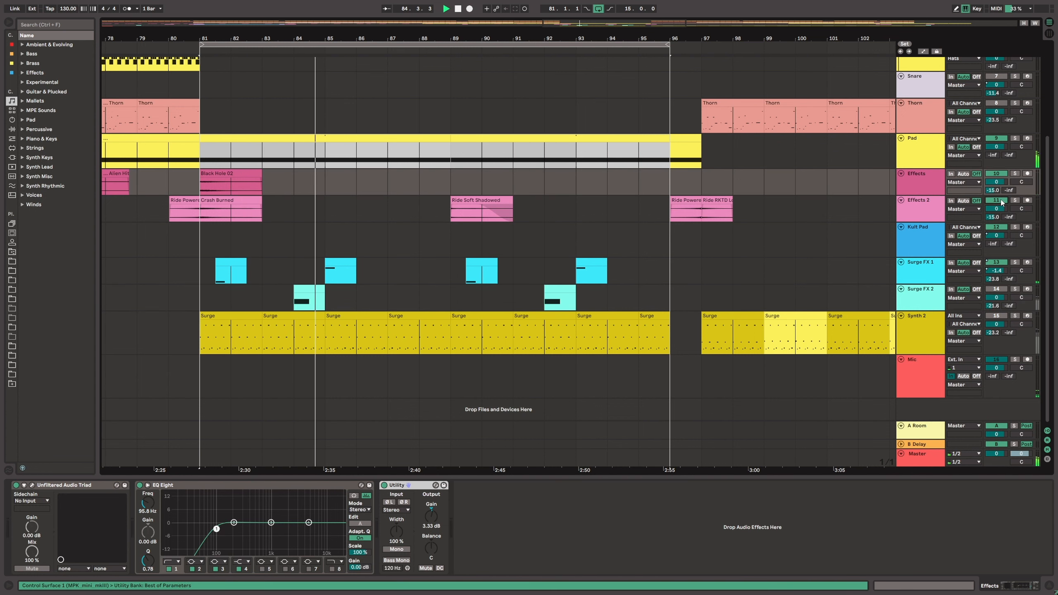
scroll(759, 203, "up", 5)
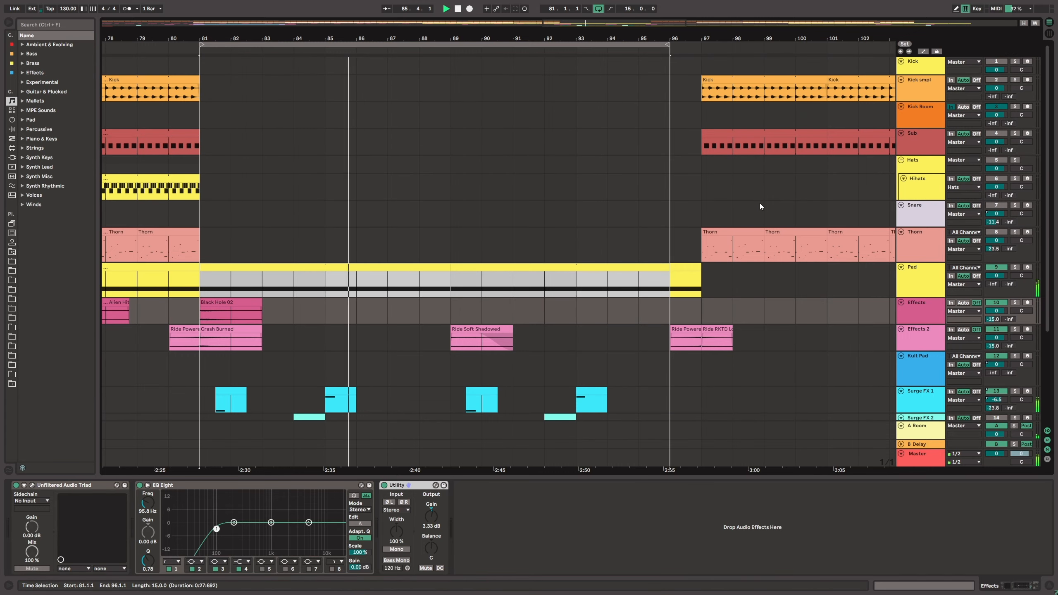
scroll(760, 205, "down", 5)
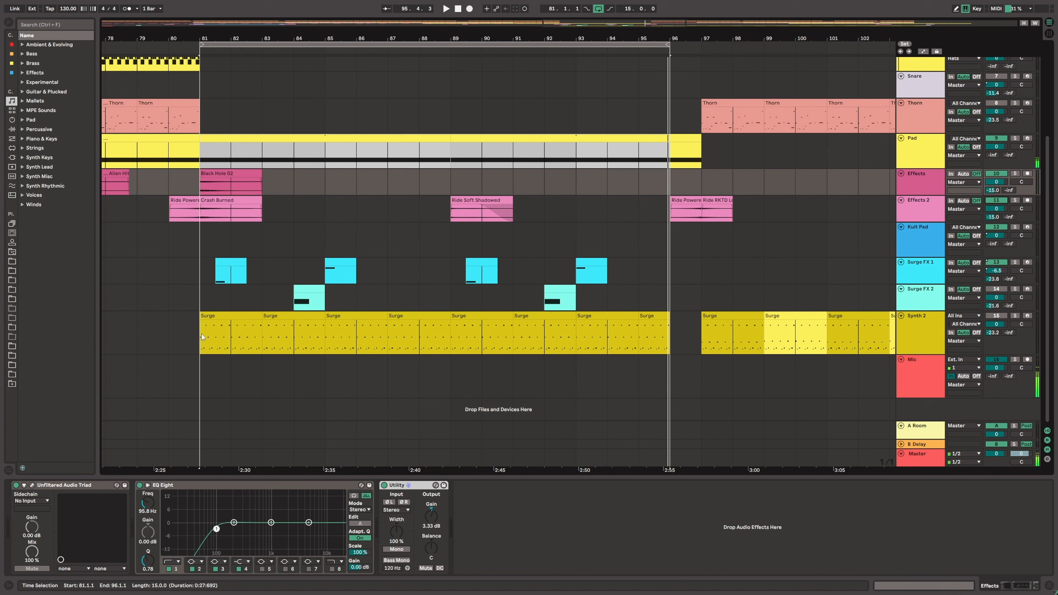
- Reopen Surge XT on the Surge FX 1 track, examine the Level 9 patch's built-in effects chain, and close the plug-in window
left_click(921, 269)
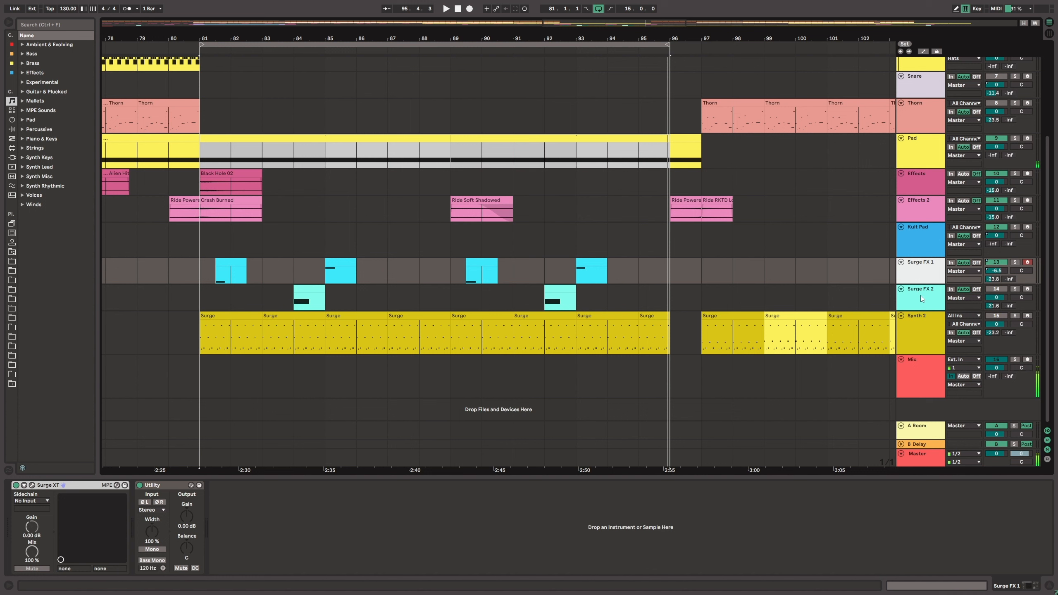
left_click(921, 295)
left_click(932, 277)
left_click(33, 485)
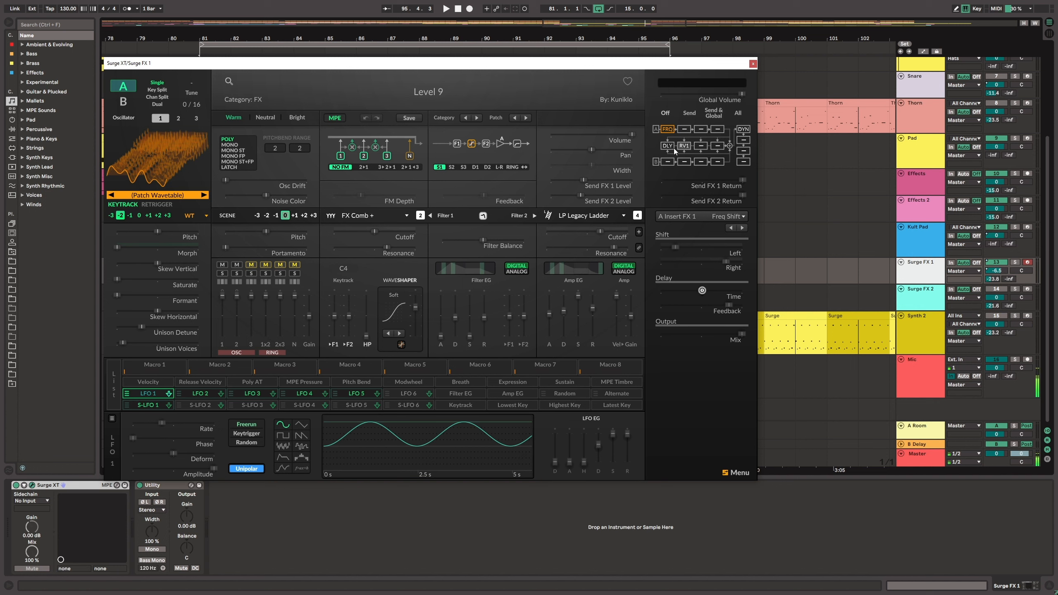
left_click(753, 64)
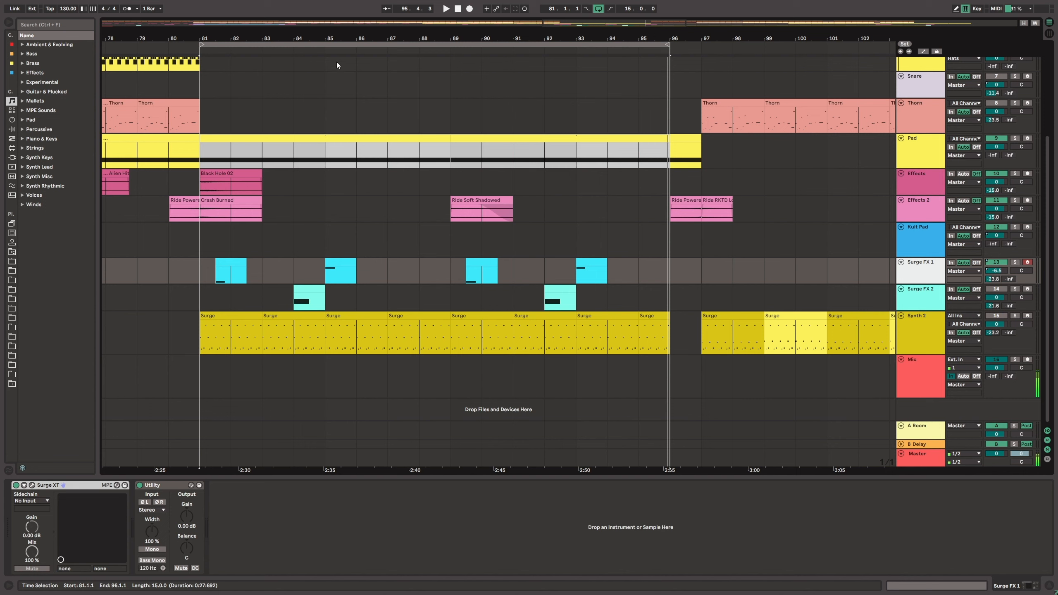
- Review the whole arrangement across all tracks and play the full track from bar 1
left_click_drag(368, 35, 369, 5)
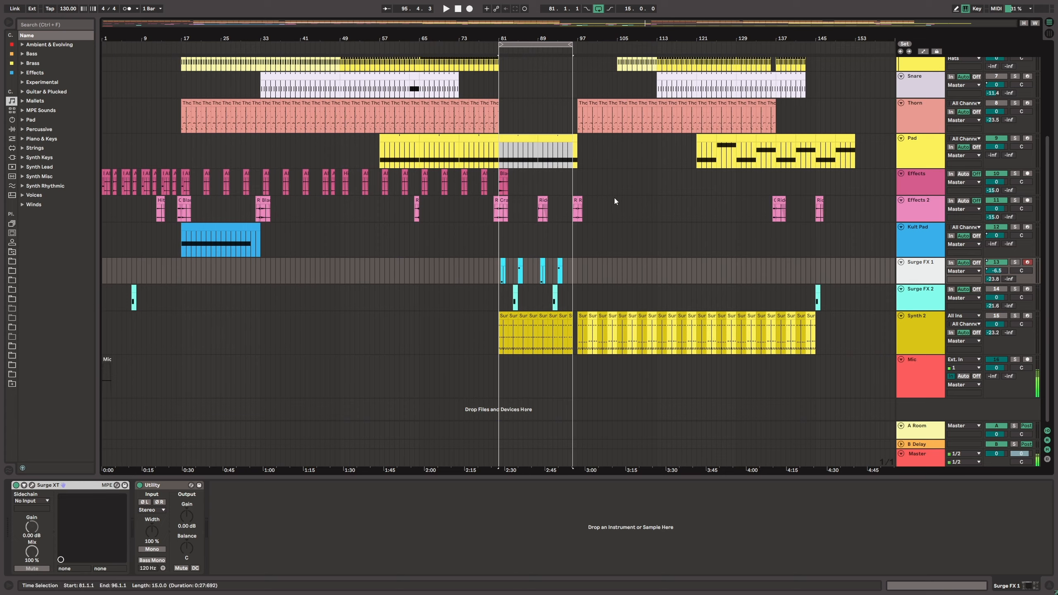
scroll(591, 174, "up", 5)
scroll(588, 166, "down", 3)
scroll(587, 166, "down", 3)
scroll(572, 182, "up", 6)
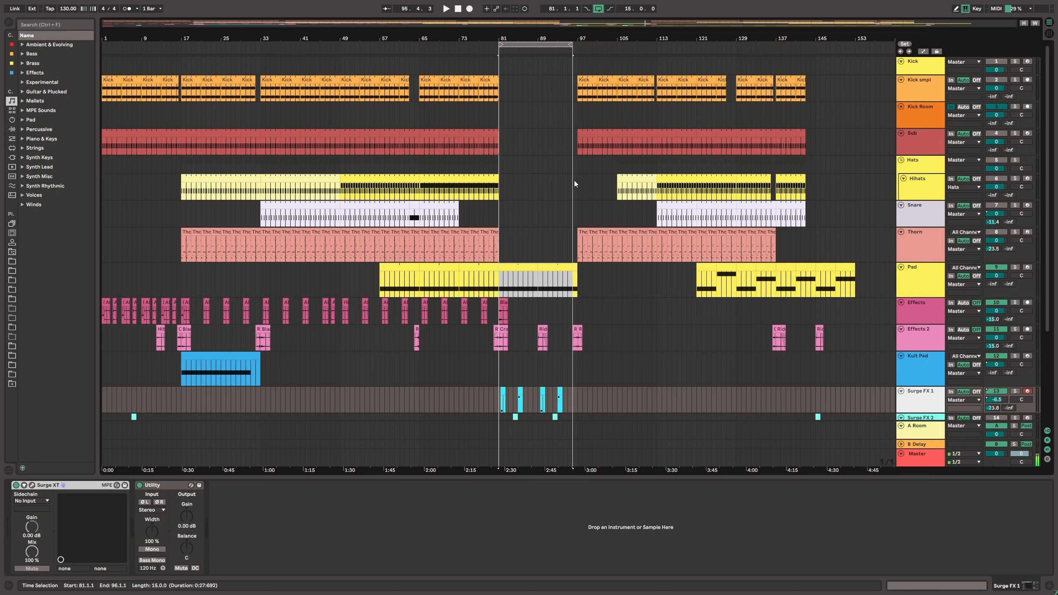
mouse_move(525, 37)
left_mouse_down()
mouse_move(527, 75)
mouse_move(513, 85)
mouse_move(526, 37)
left_mouse_up()
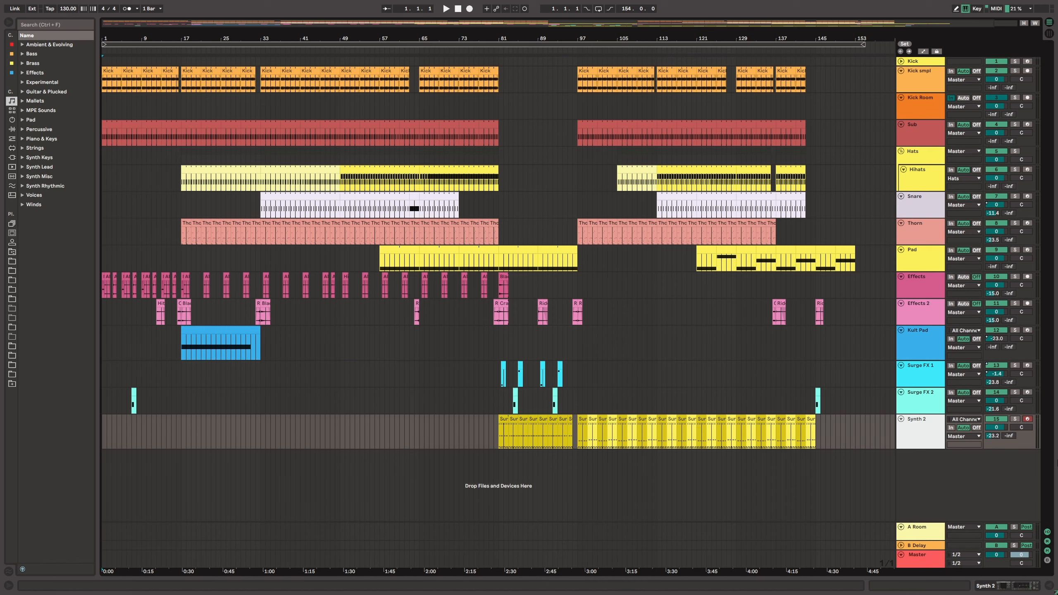
key("space")
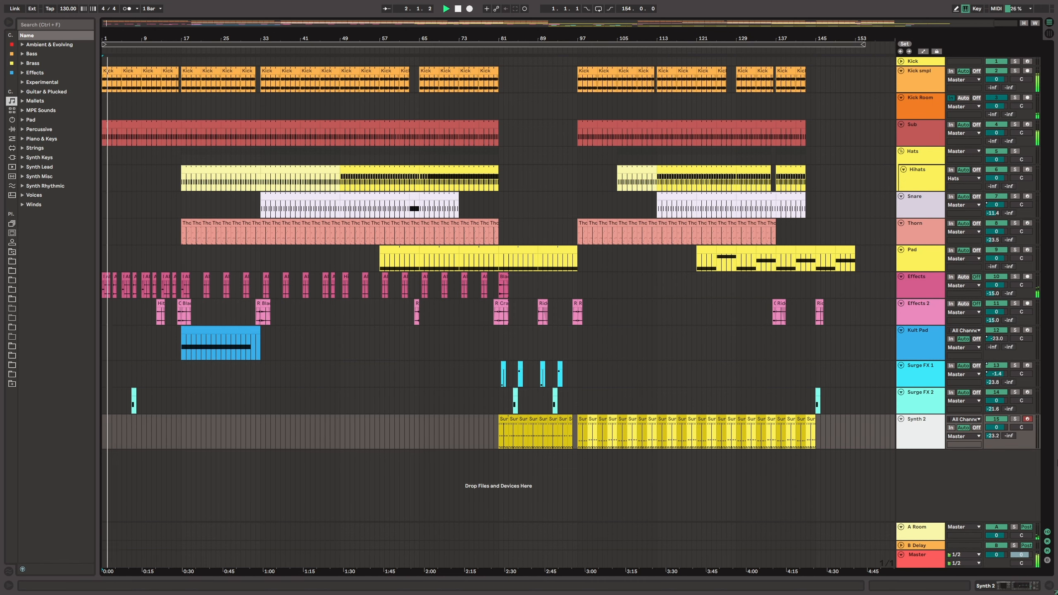